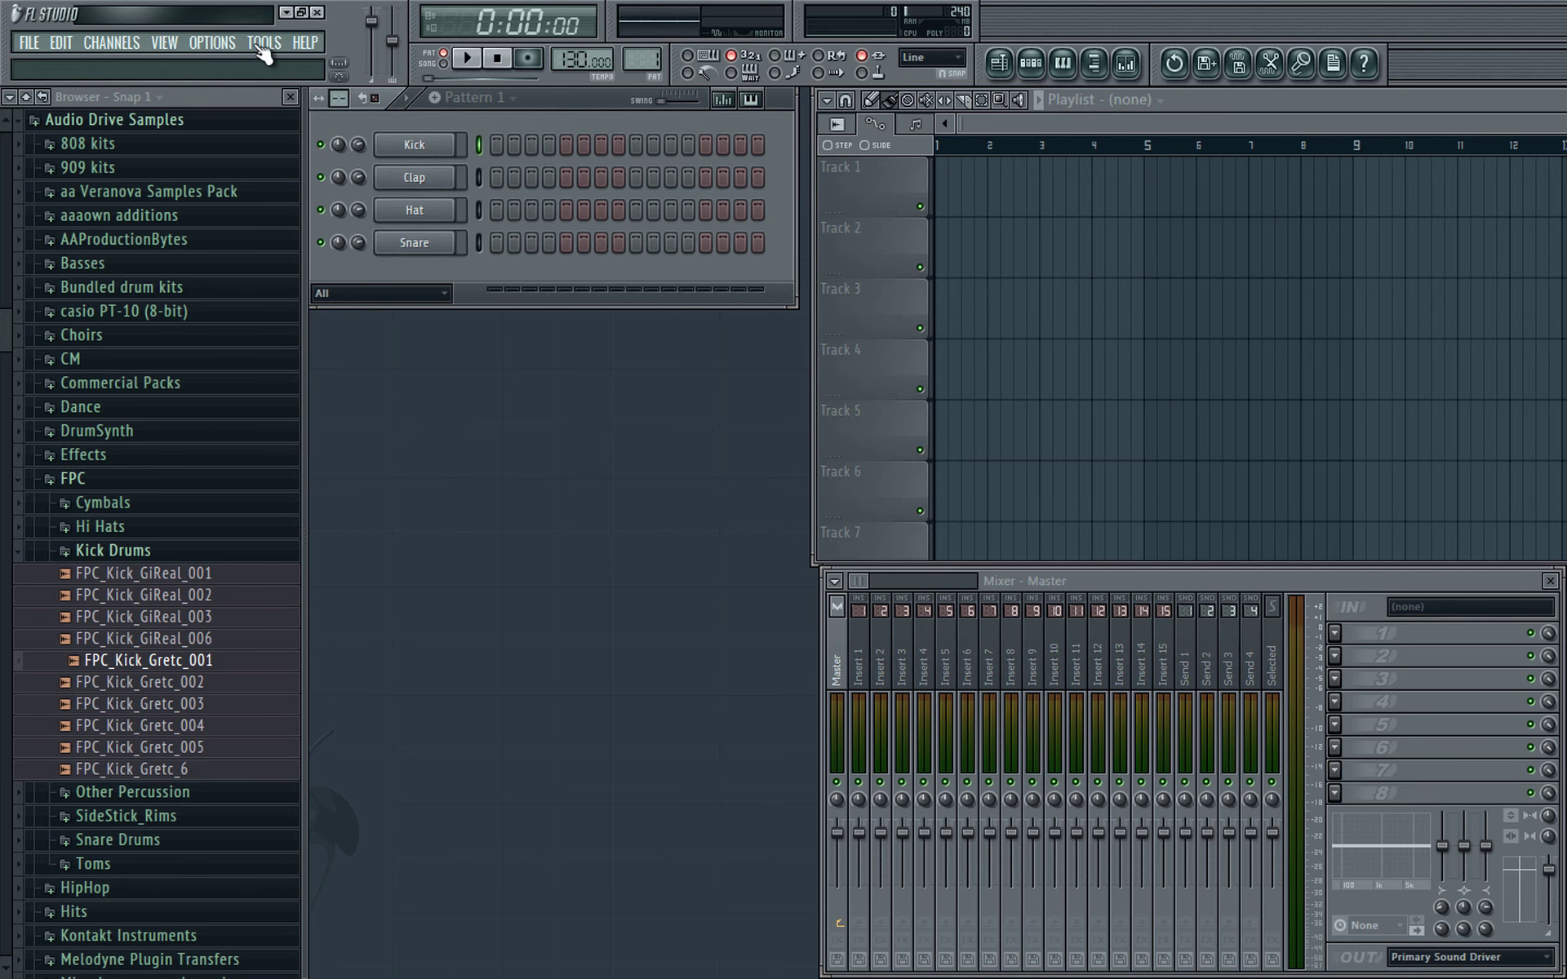
# - Replace the Kick channel's Kick Basic.wav with an FPC kick sample, browsing samples with the arrow keys
pyautogui.click(461, 147)
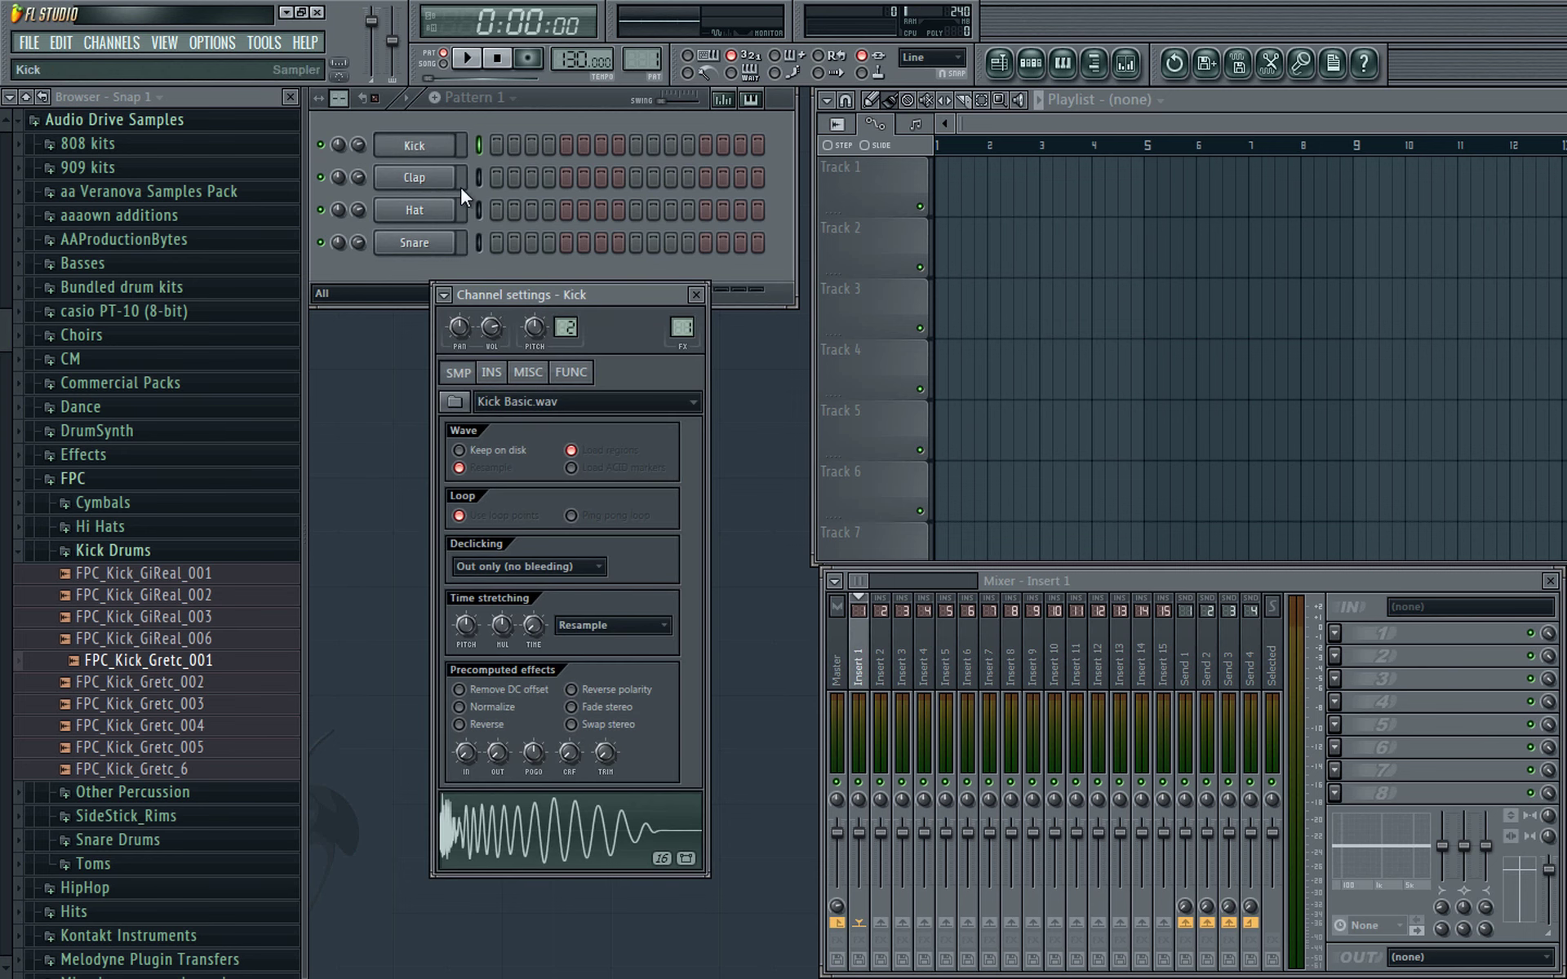
pyautogui.moveTo(553, 287); pyautogui.dragTo(482, 330)
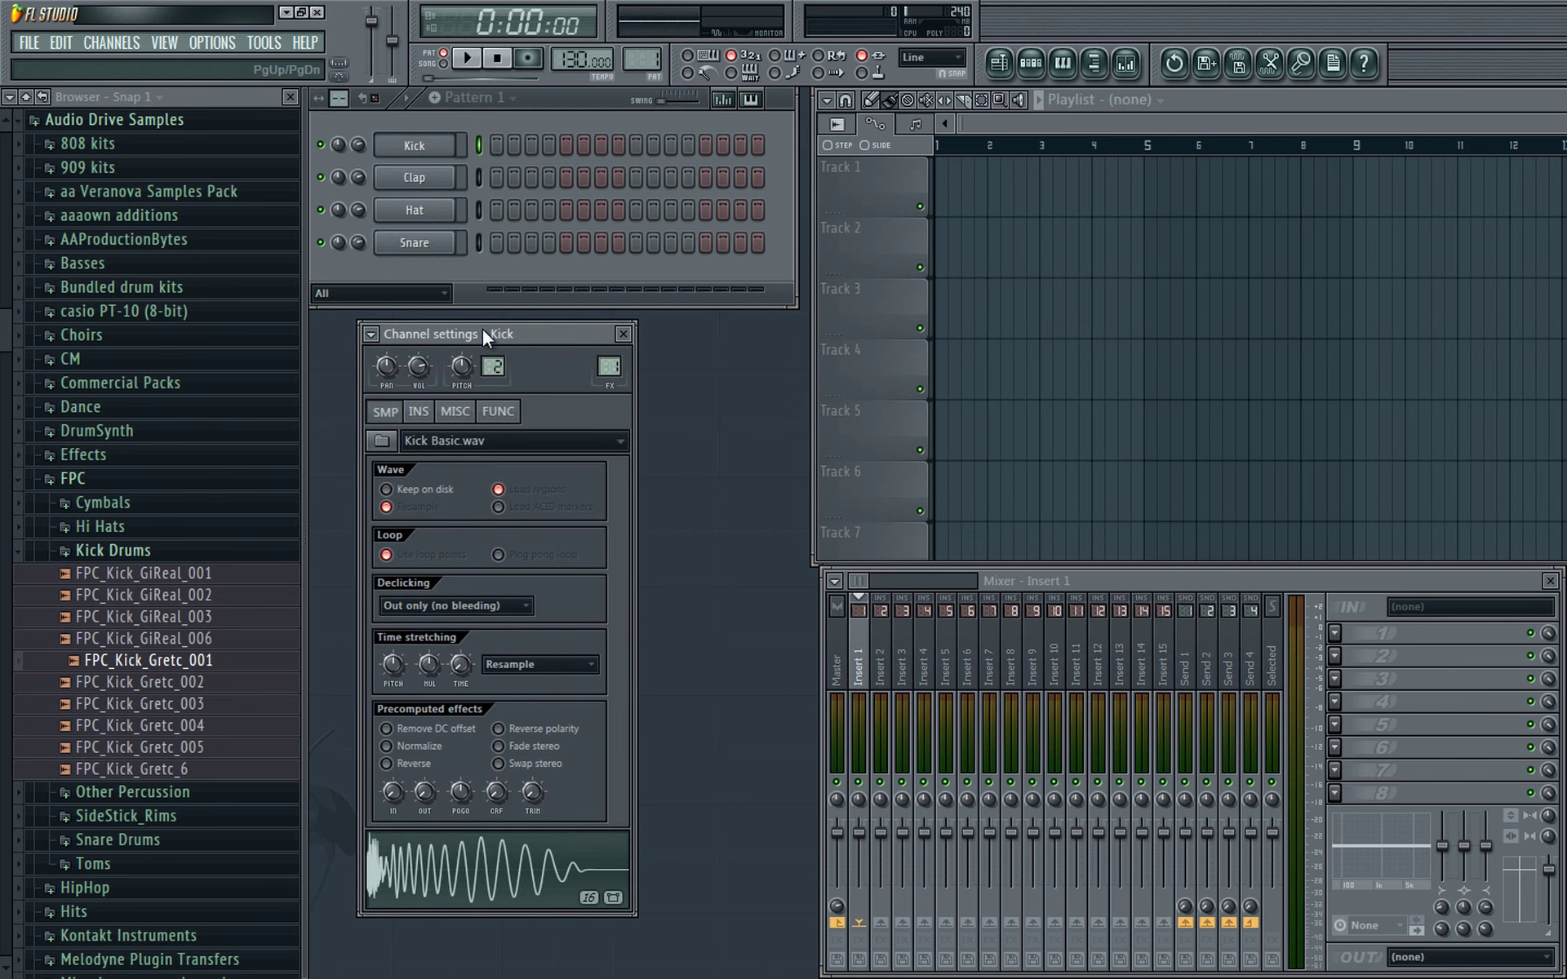
pyautogui.click(168, 663)
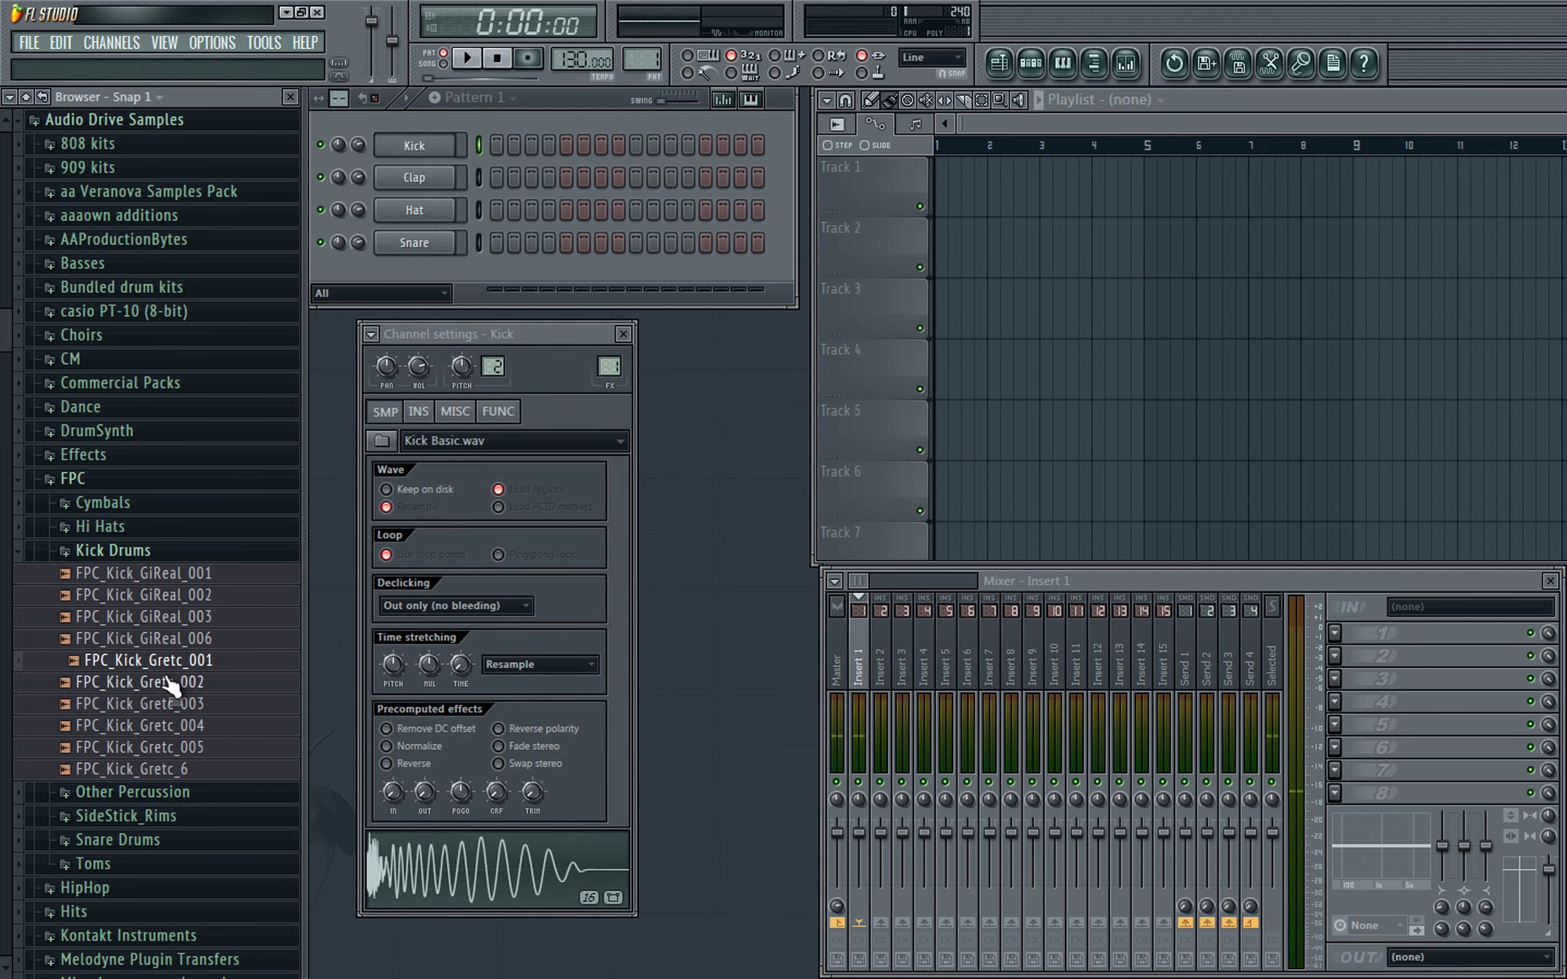
pyautogui.press('Up')
pyautogui.press('Up')
pyautogui.press('Down')
pyautogui.press('Down')
pyautogui.press('Down')
pyautogui.press('Down')
pyautogui.press('Down')
pyautogui.press('Down')
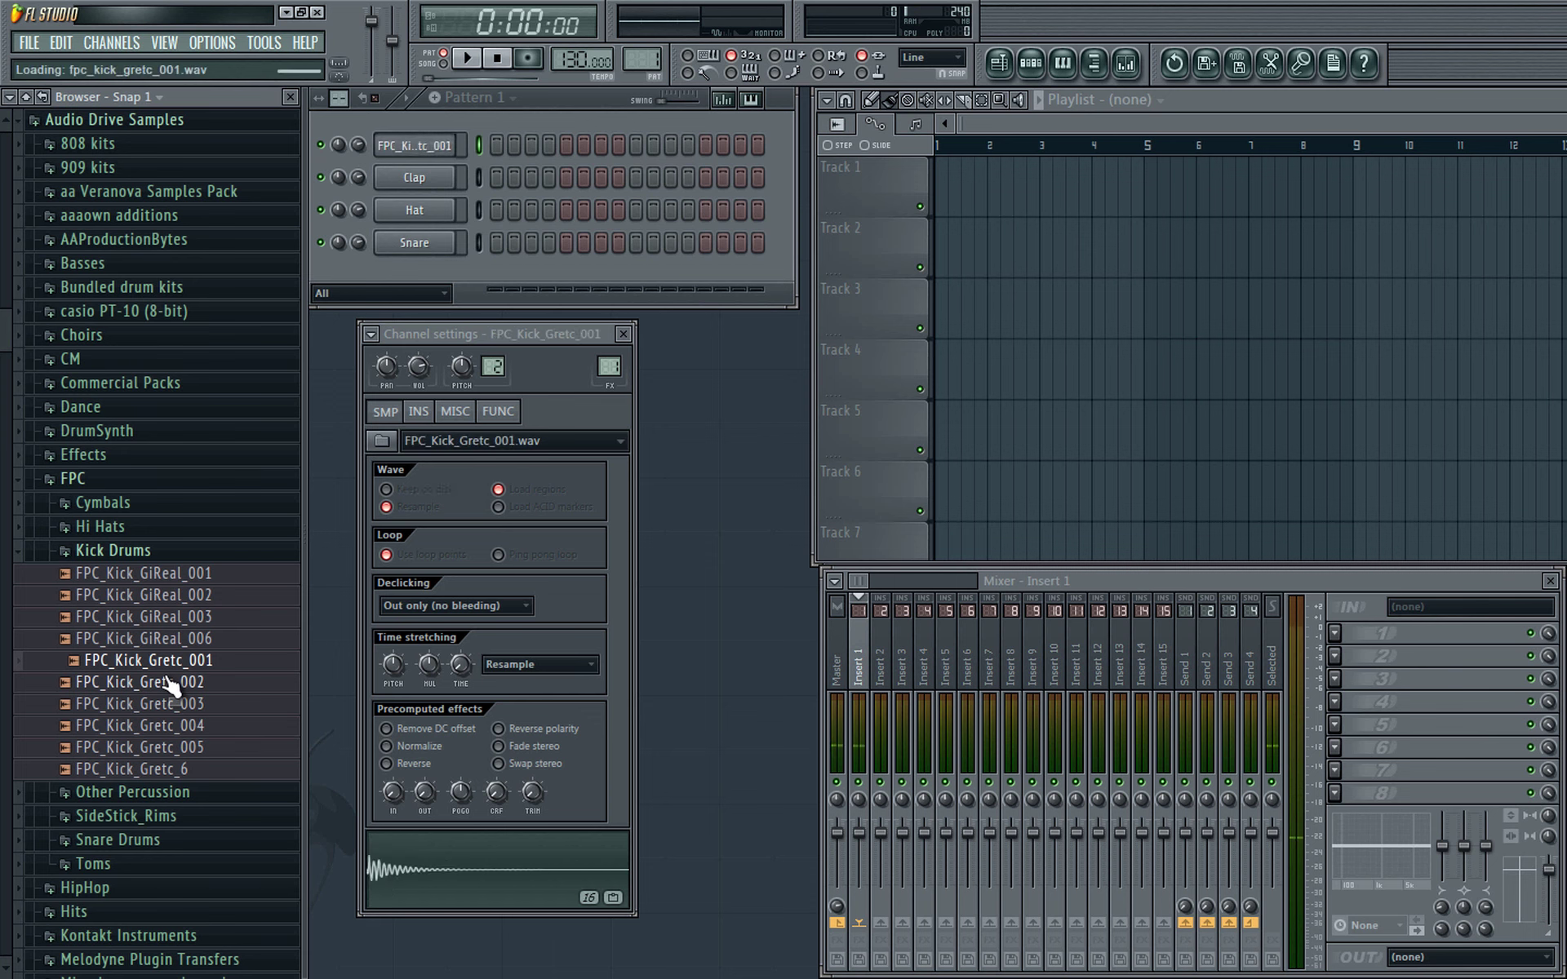
pyautogui.click(196, 619)
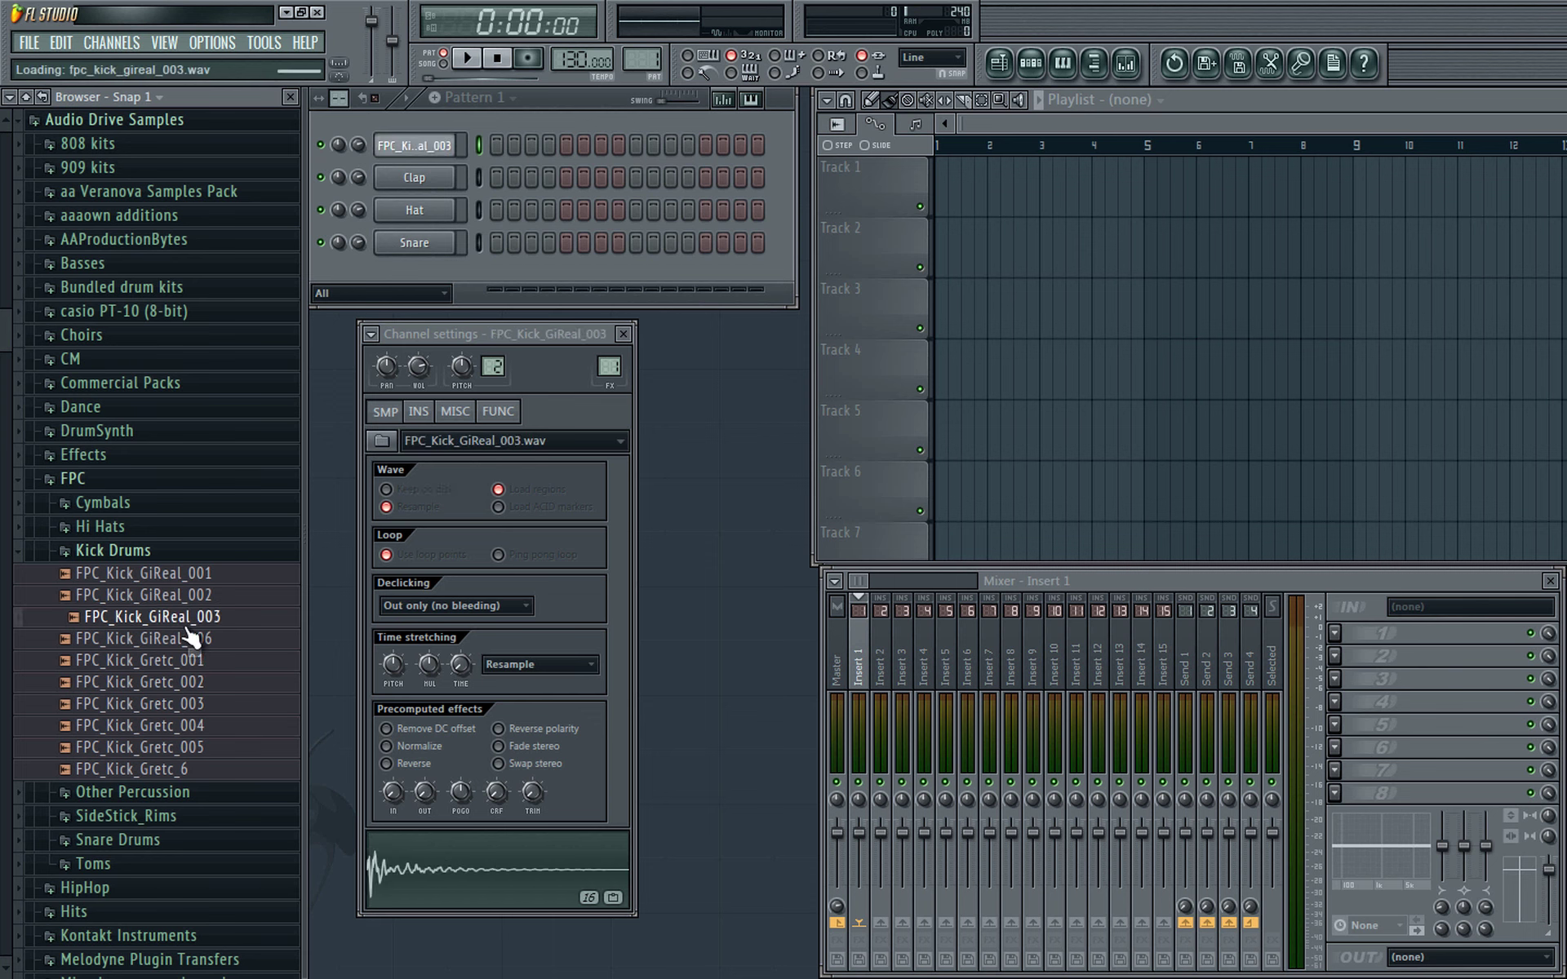
pyautogui.click(211, 575)
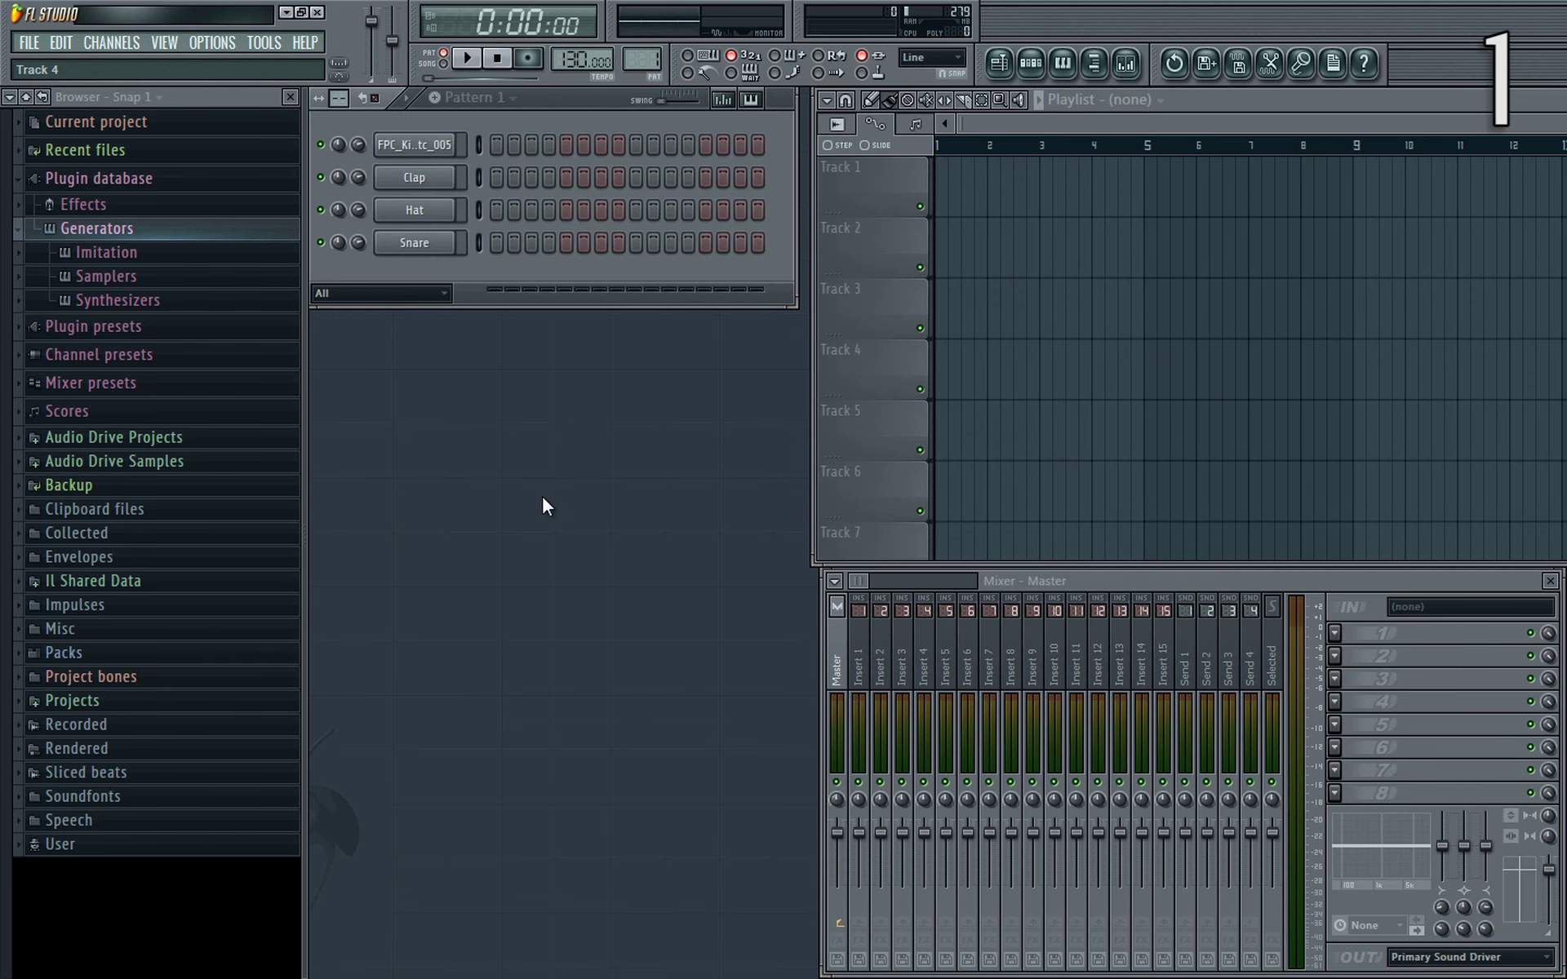
# - Add a Massive channel from the Plugin Picker and save its state as Massive in Data\System\Default
pyautogui.press('F8')
pyautogui.moveTo(702, 379); pyautogui.dragTo(633, 420)
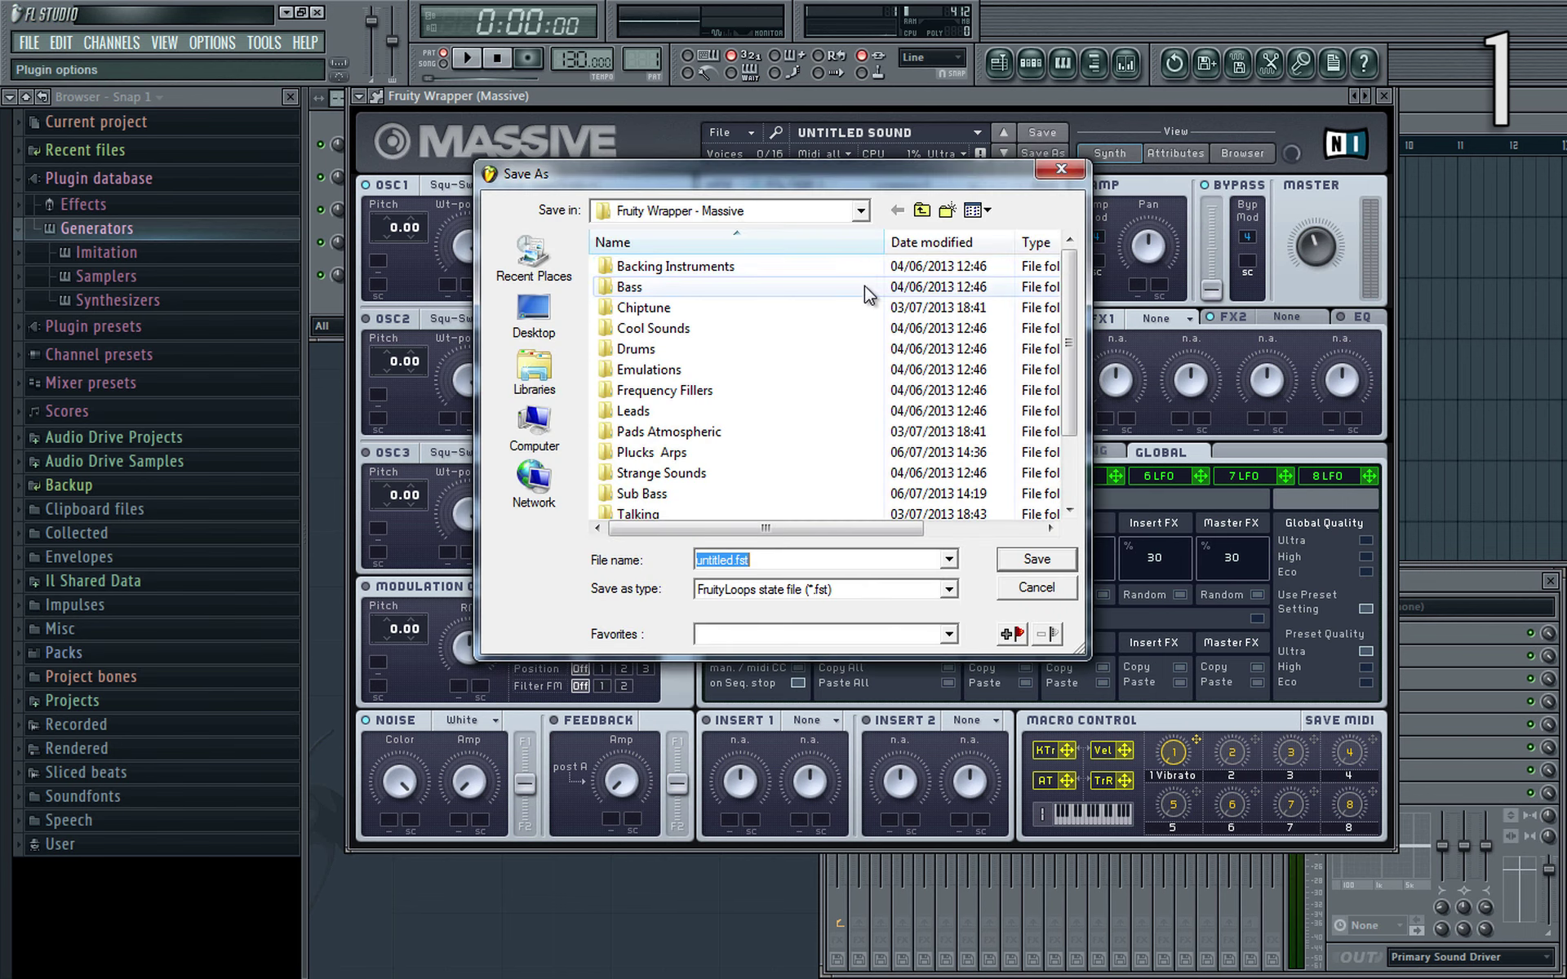
pyautogui.click(923, 210)
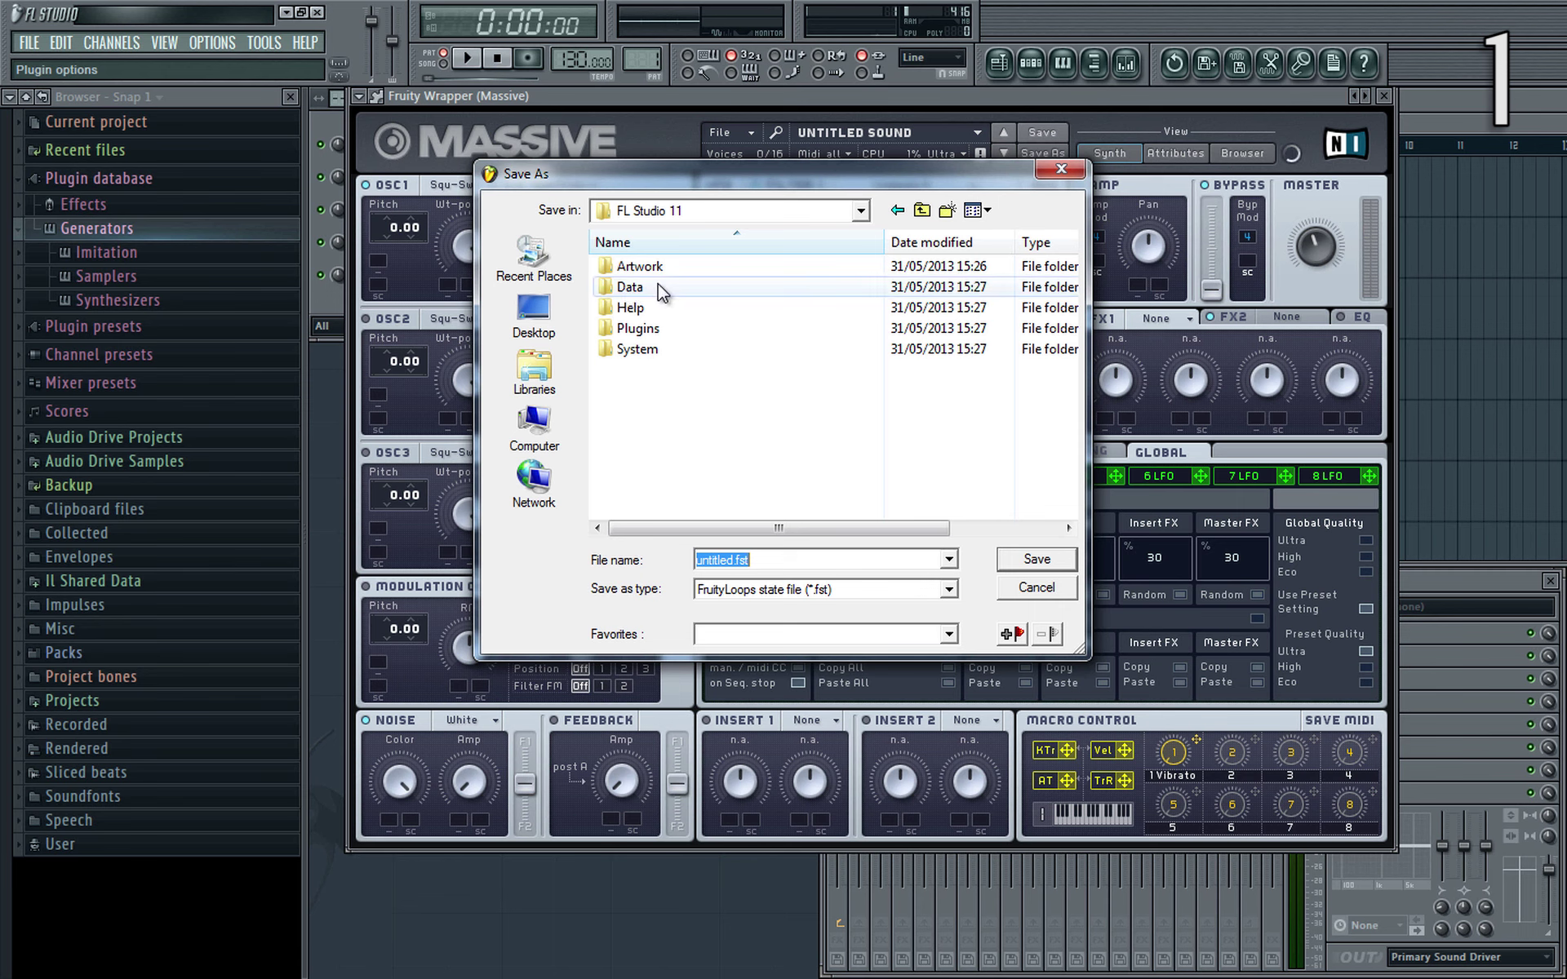
pyautogui.doubleClick(641, 287)
pyautogui.doubleClick(640, 329)
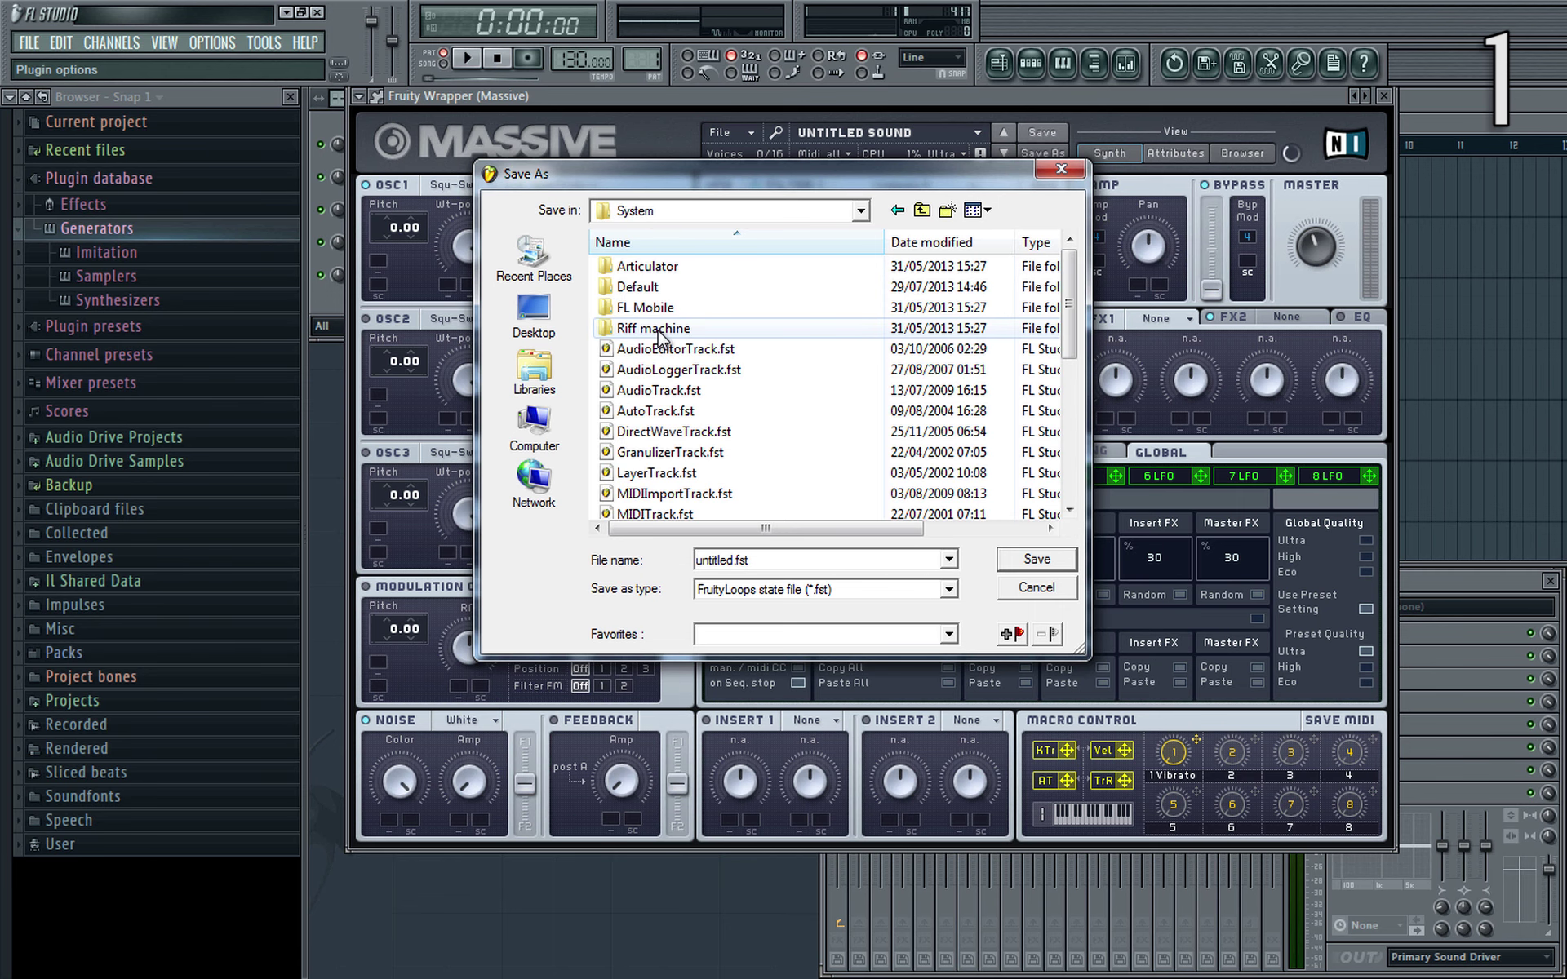
pyautogui.doubleClick(674, 285)
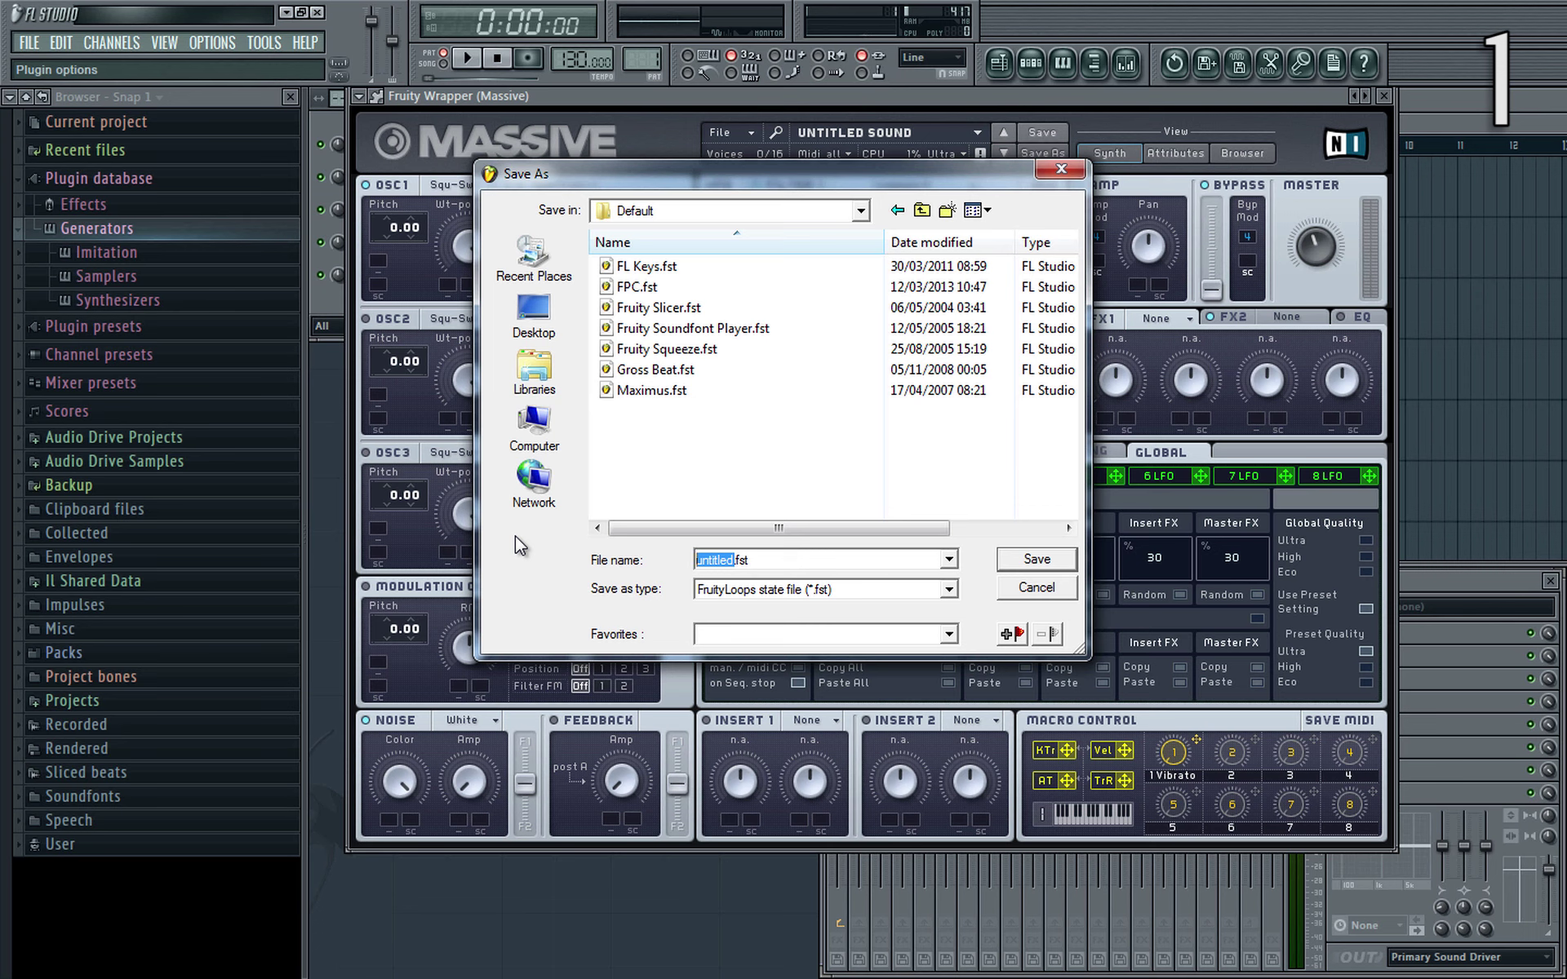
pyautogui.write('Massive')
pyautogui.press('Return')
# - Delete the Massive channel, re-add it via Channels > Add one, and play a test note
pyautogui.rightClick(415, 276)
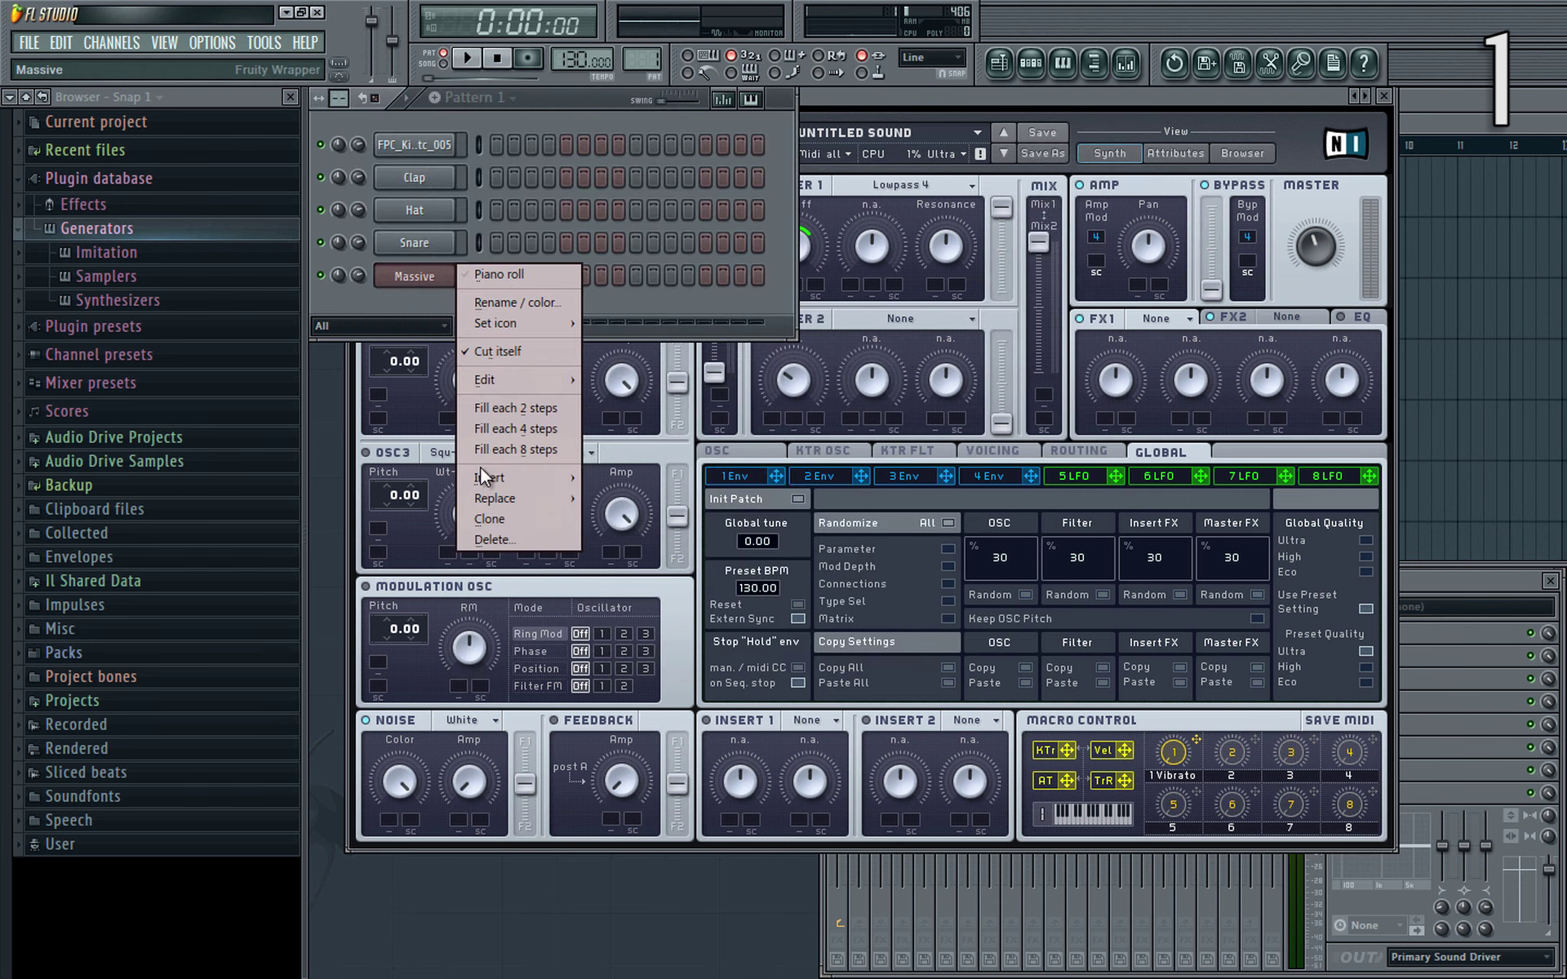
pyautogui.click(491, 536)
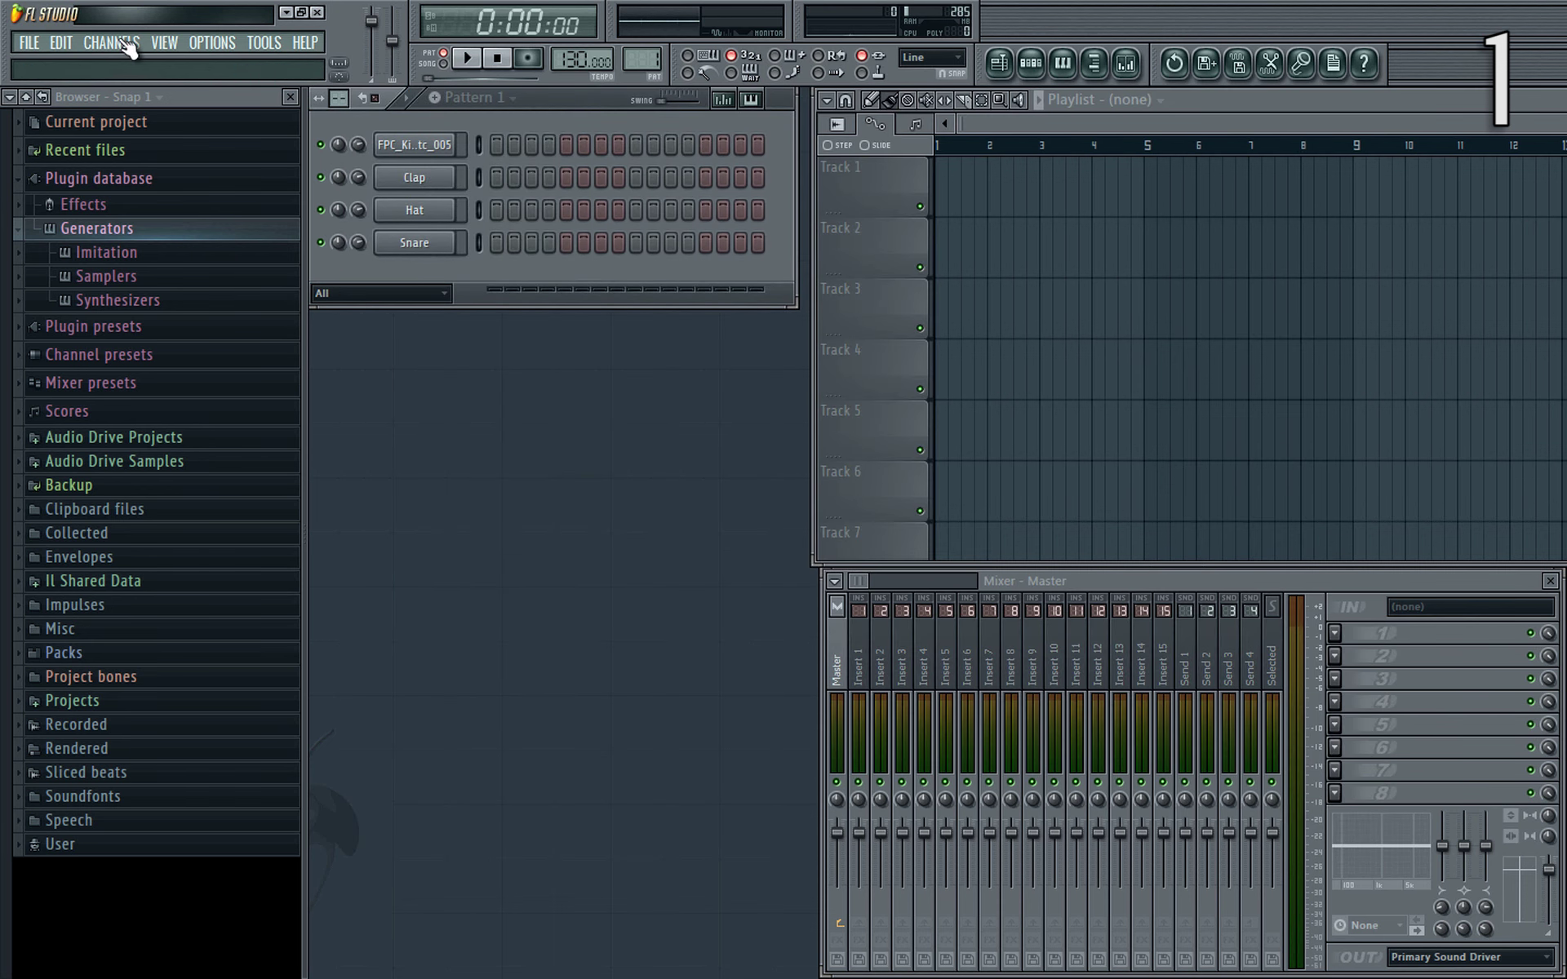
pyautogui.click(111, 43)
pyautogui.click(322, 439)
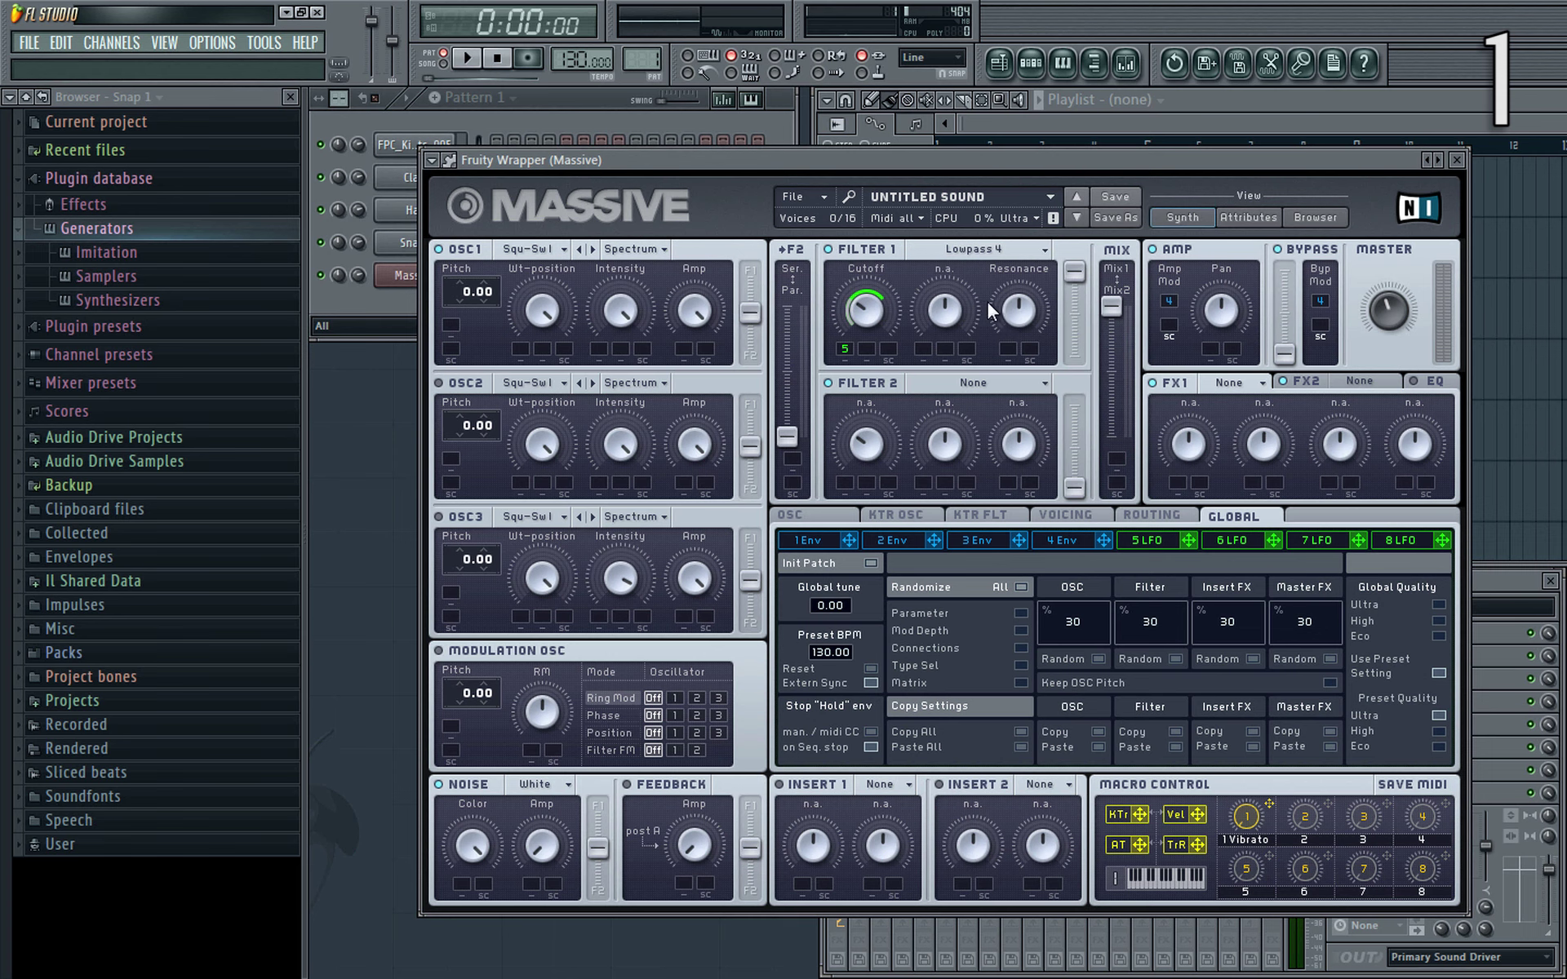
pyautogui.press('m')
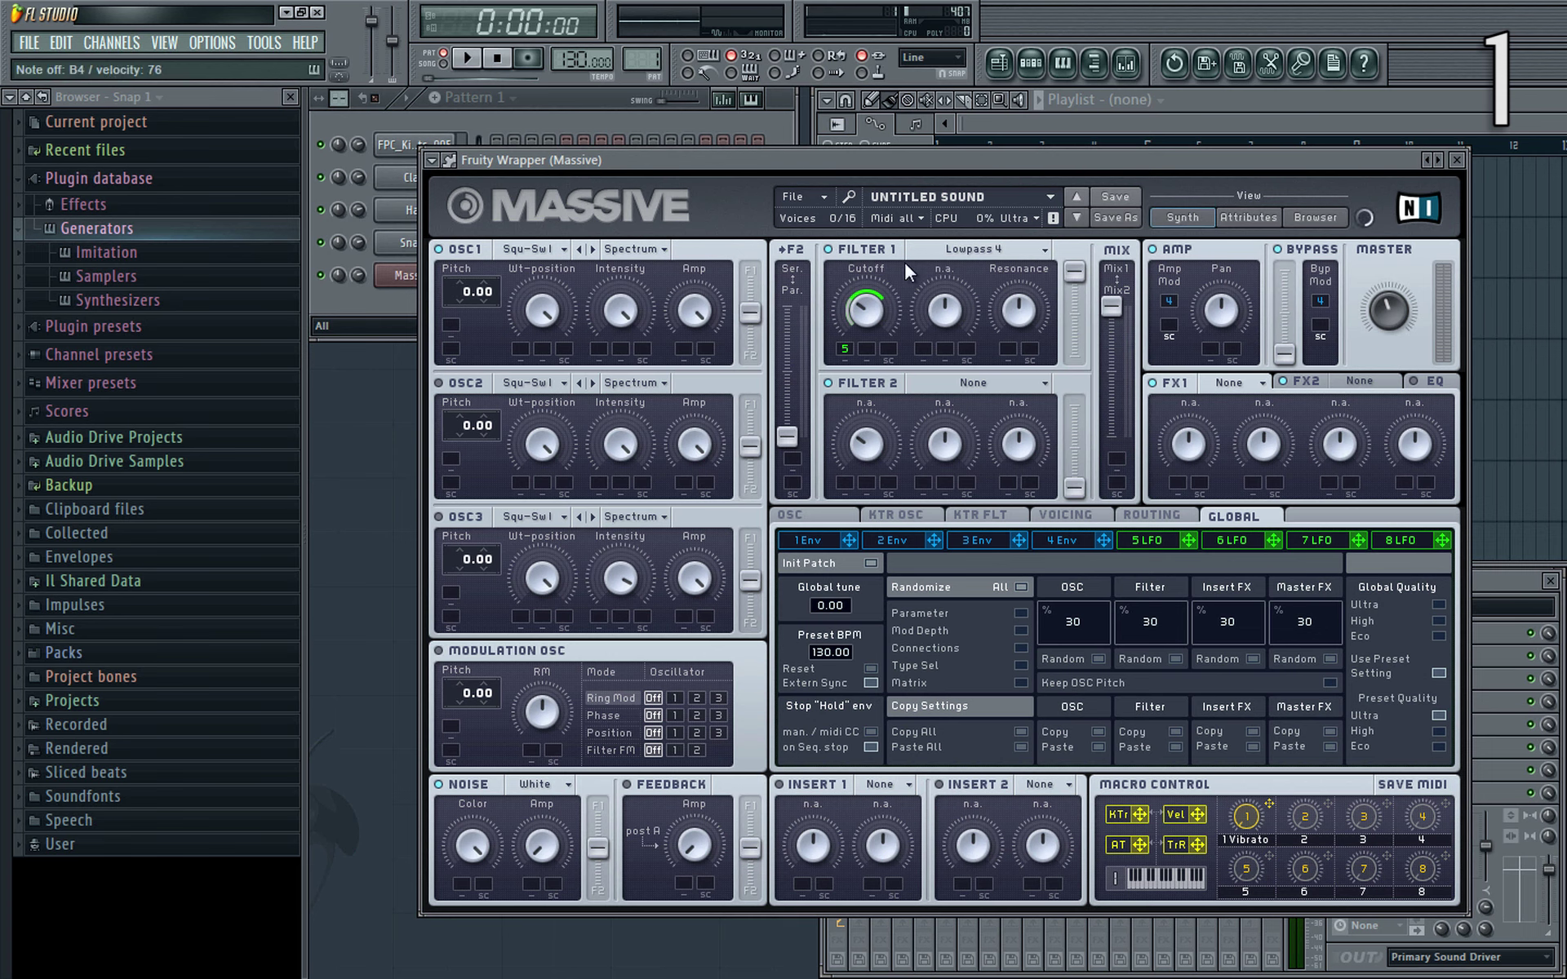
# - Locate the Massive.dll plugin file in the VstPlugins folder in Explorer
pyautogui.press('F6')
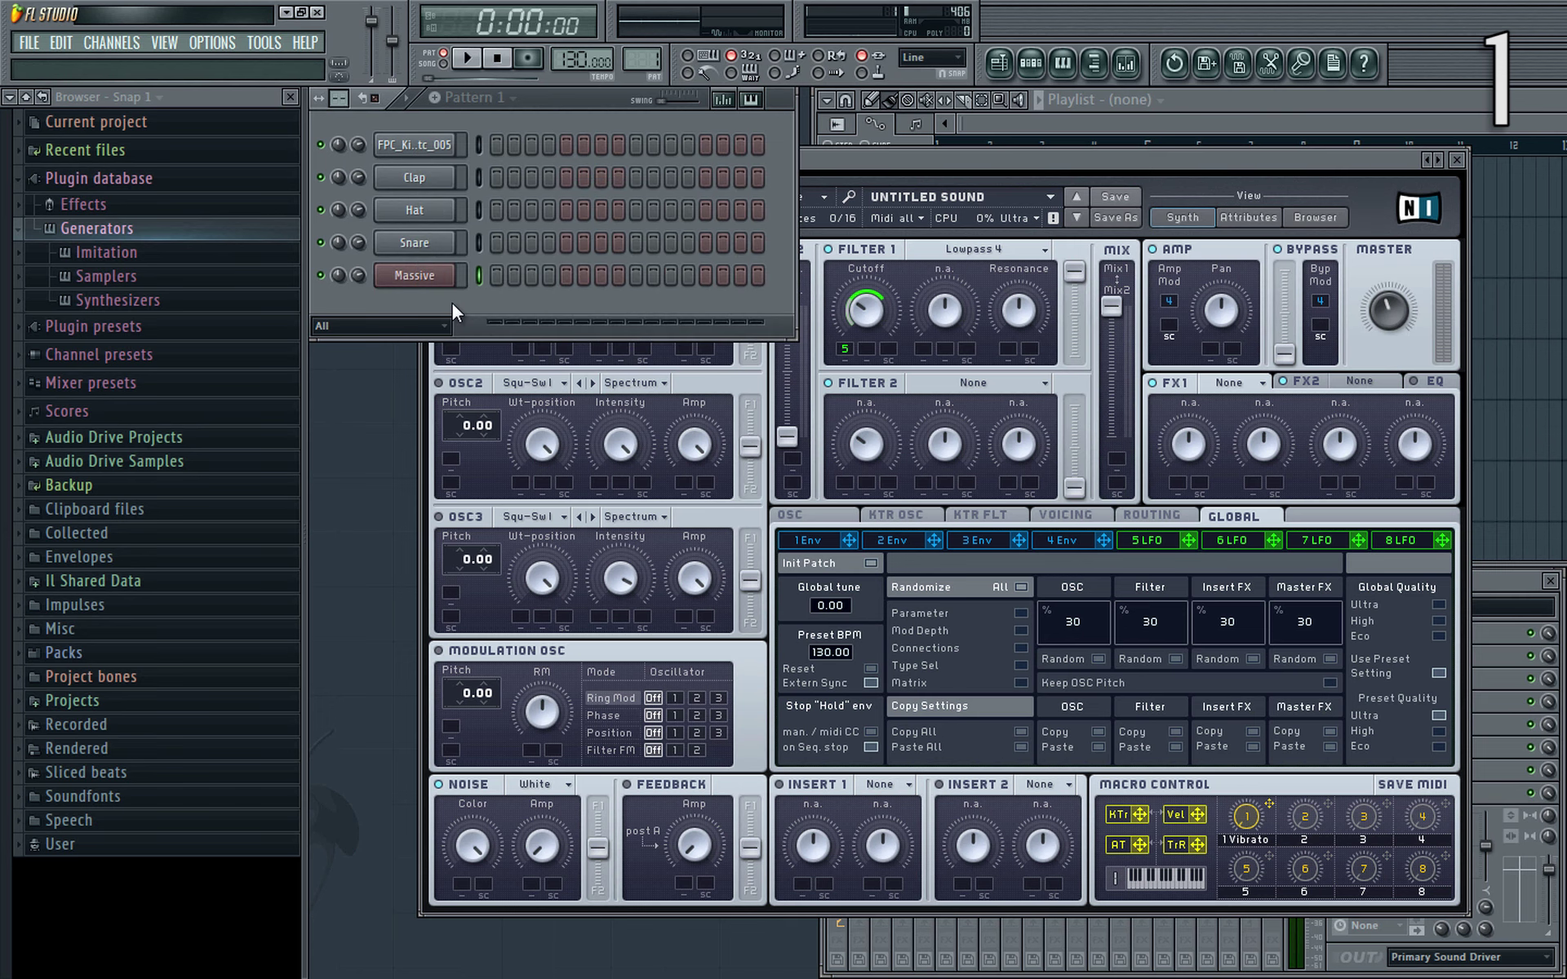
pyautogui.hotkey('alt', 'Tab')
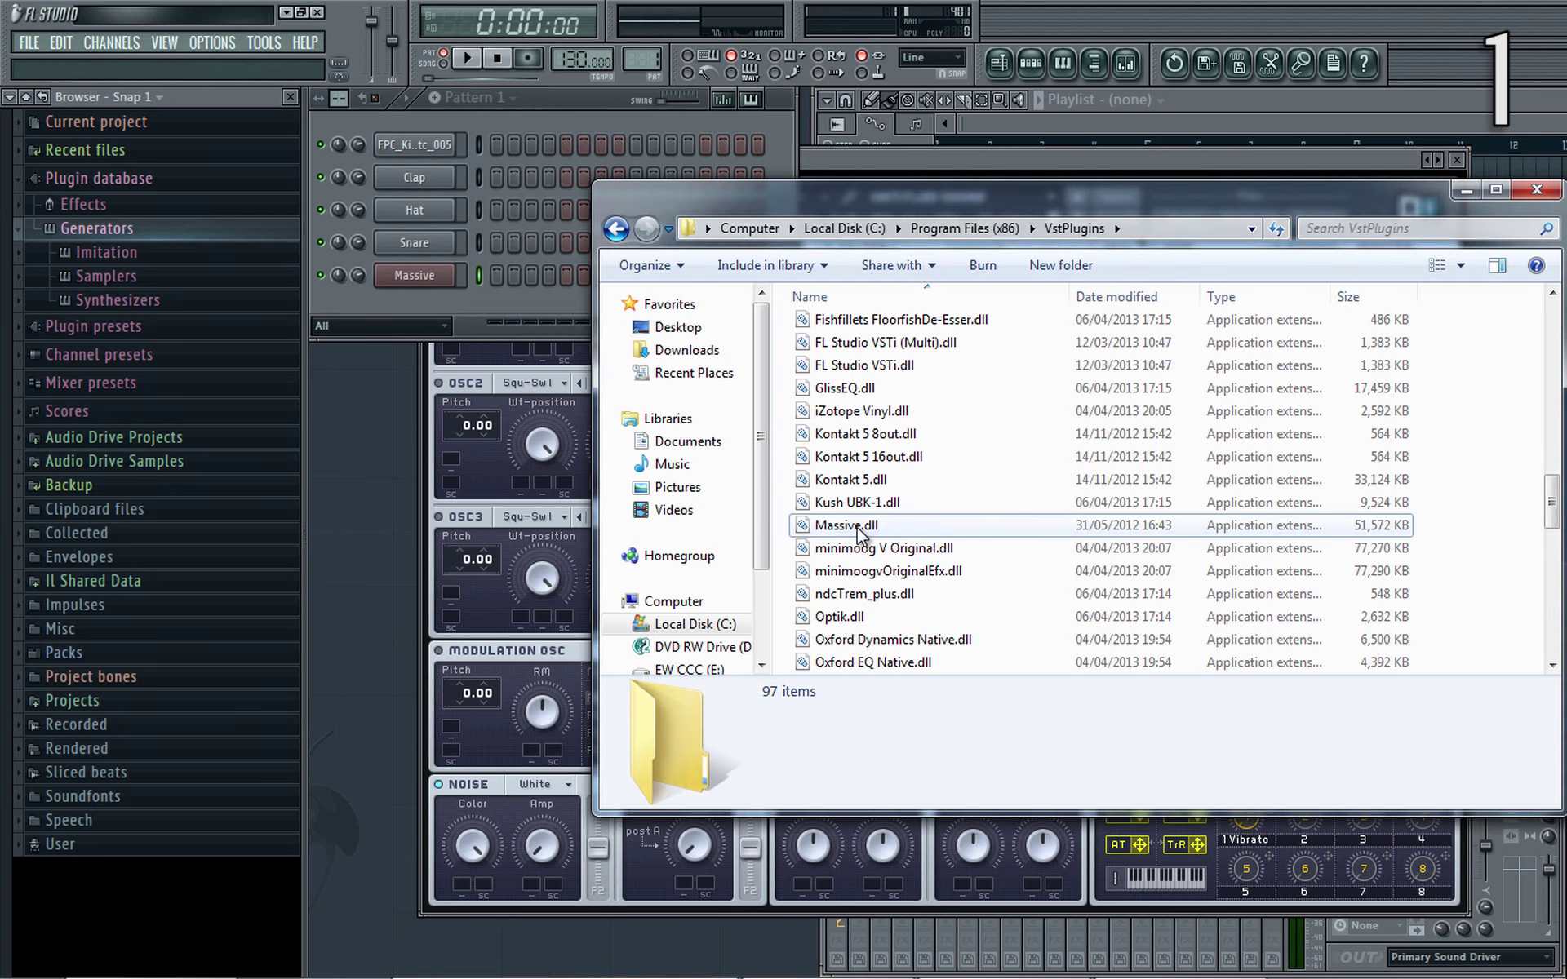
pyautogui.click(853, 523)
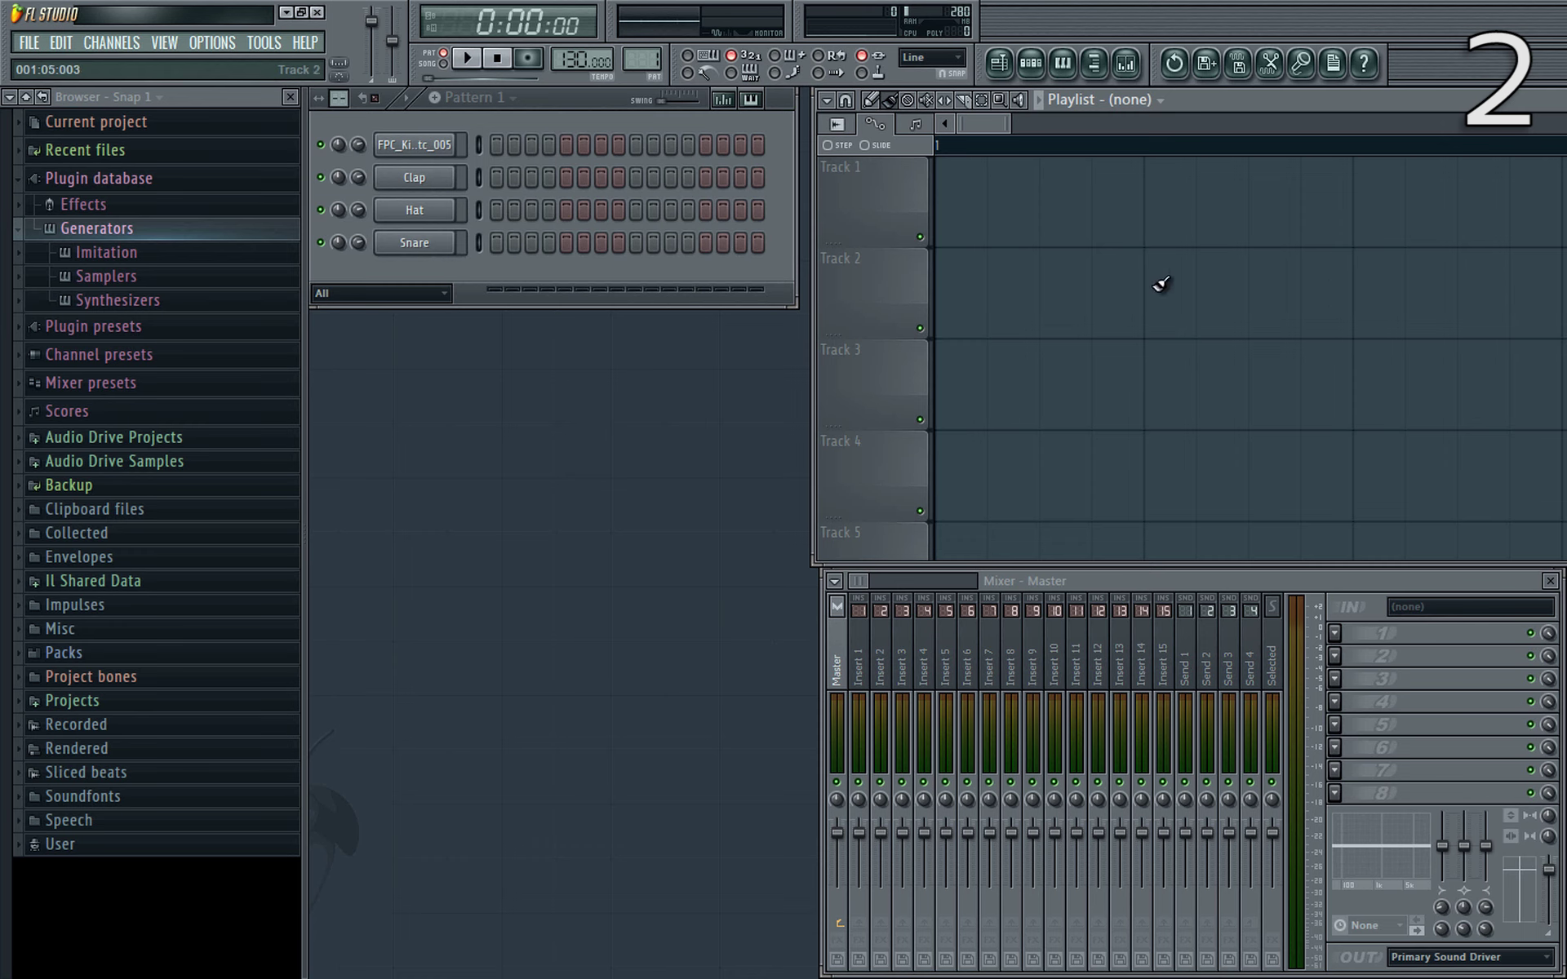
pyautogui.rightClick(1153, 287)
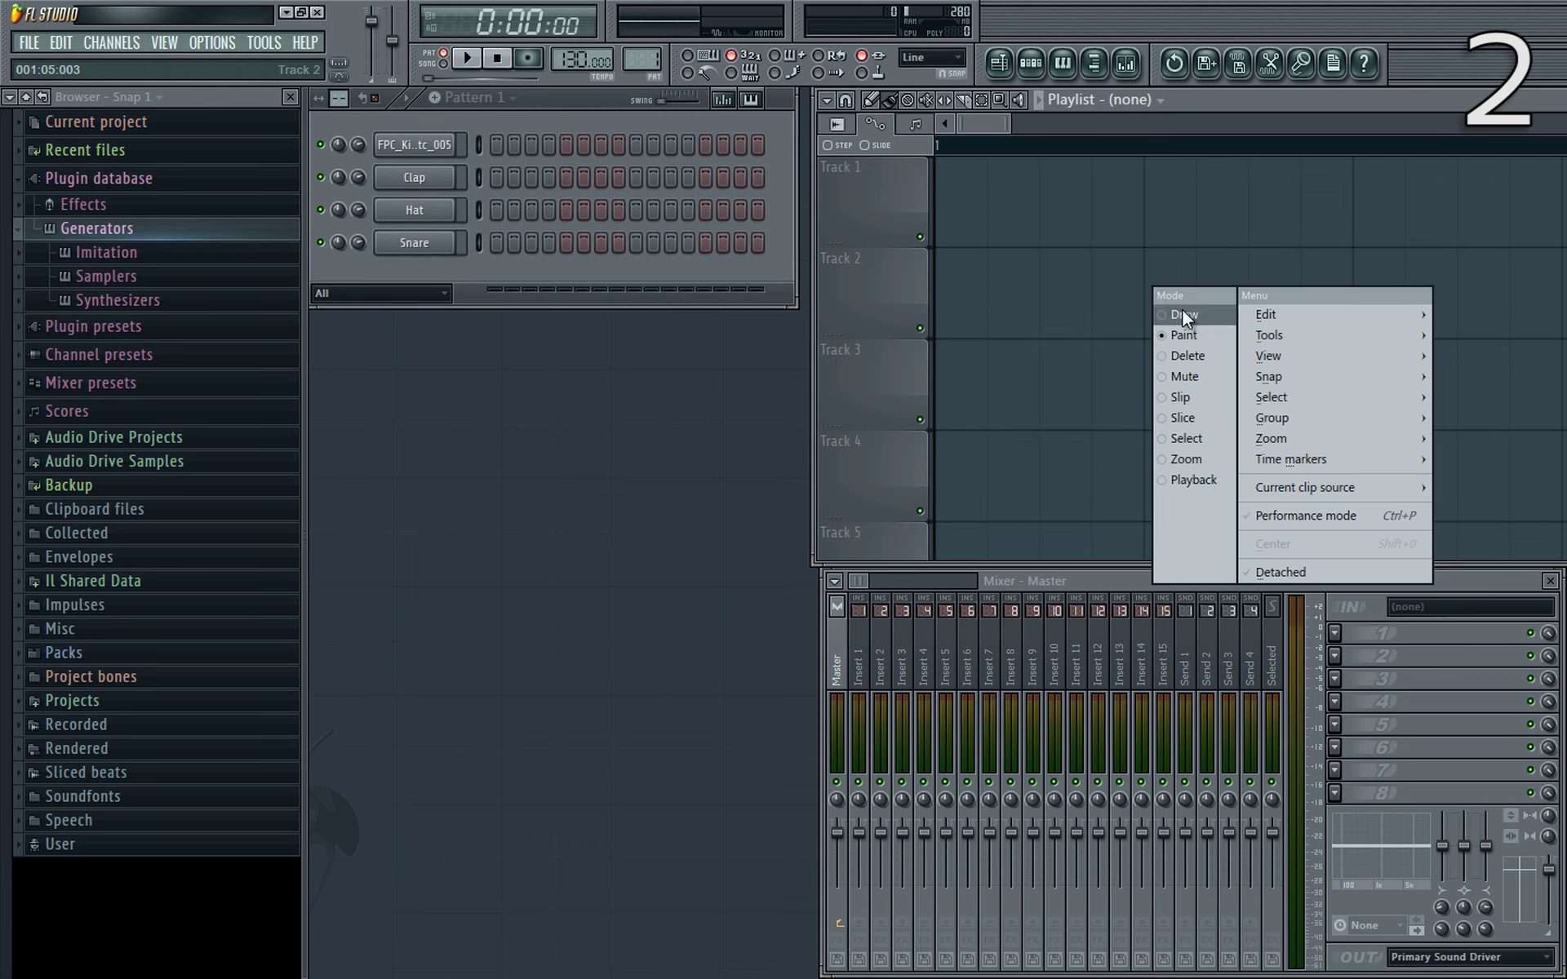
pyautogui.rightClick(1101, 245)
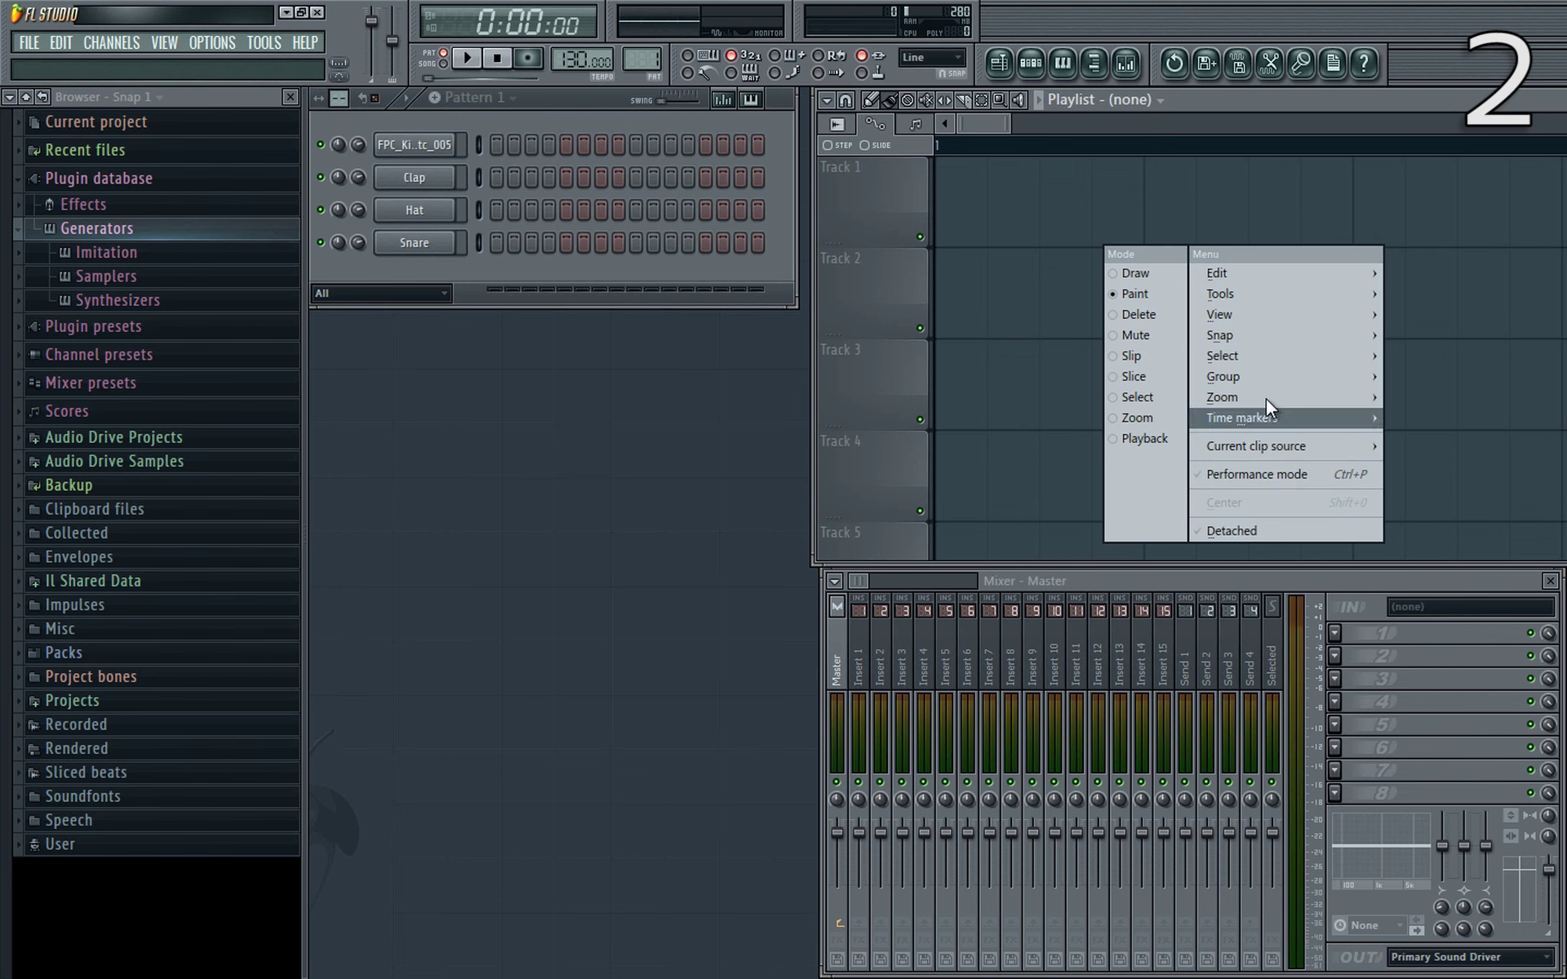
pyautogui.click(826, 98)
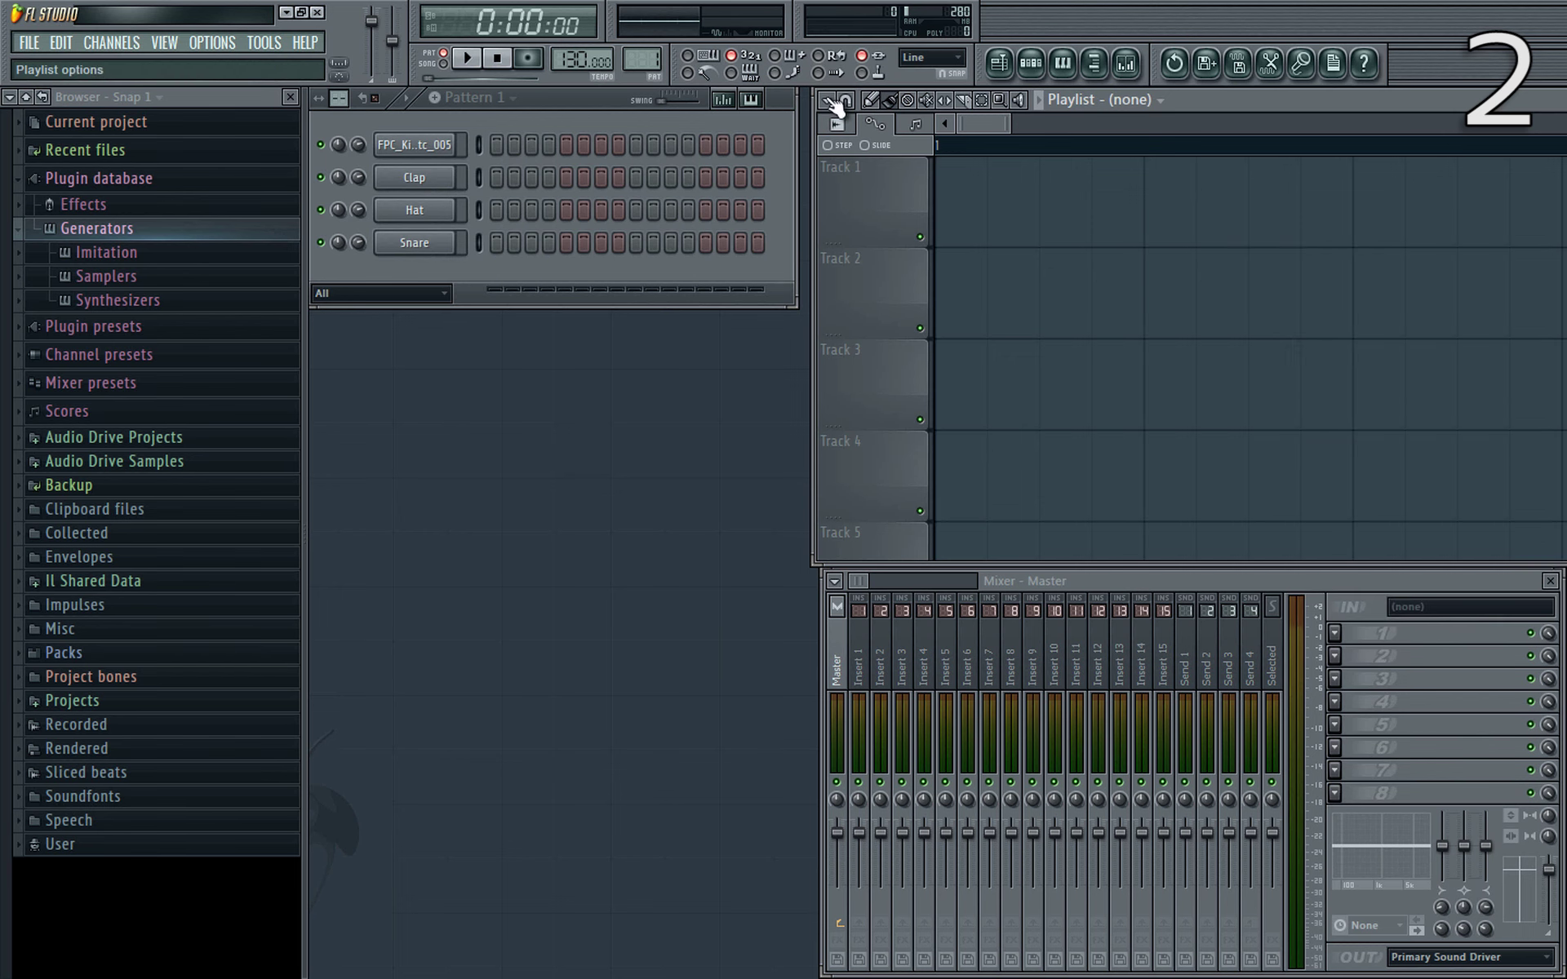
pyautogui.click(826, 98)
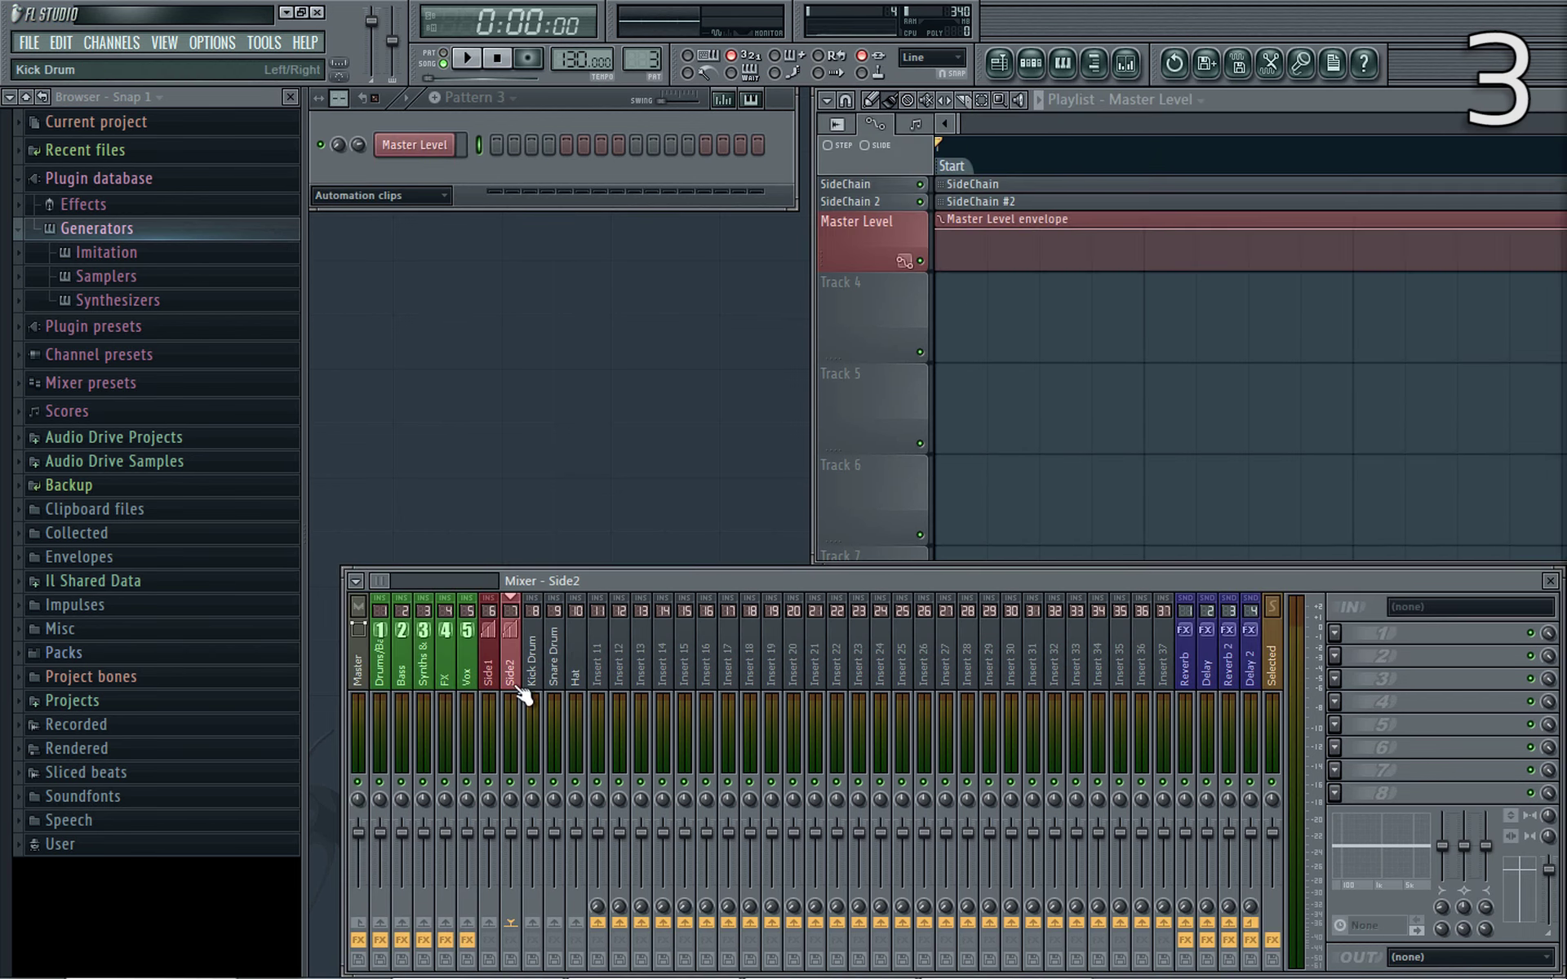
pyautogui.click(378, 684)
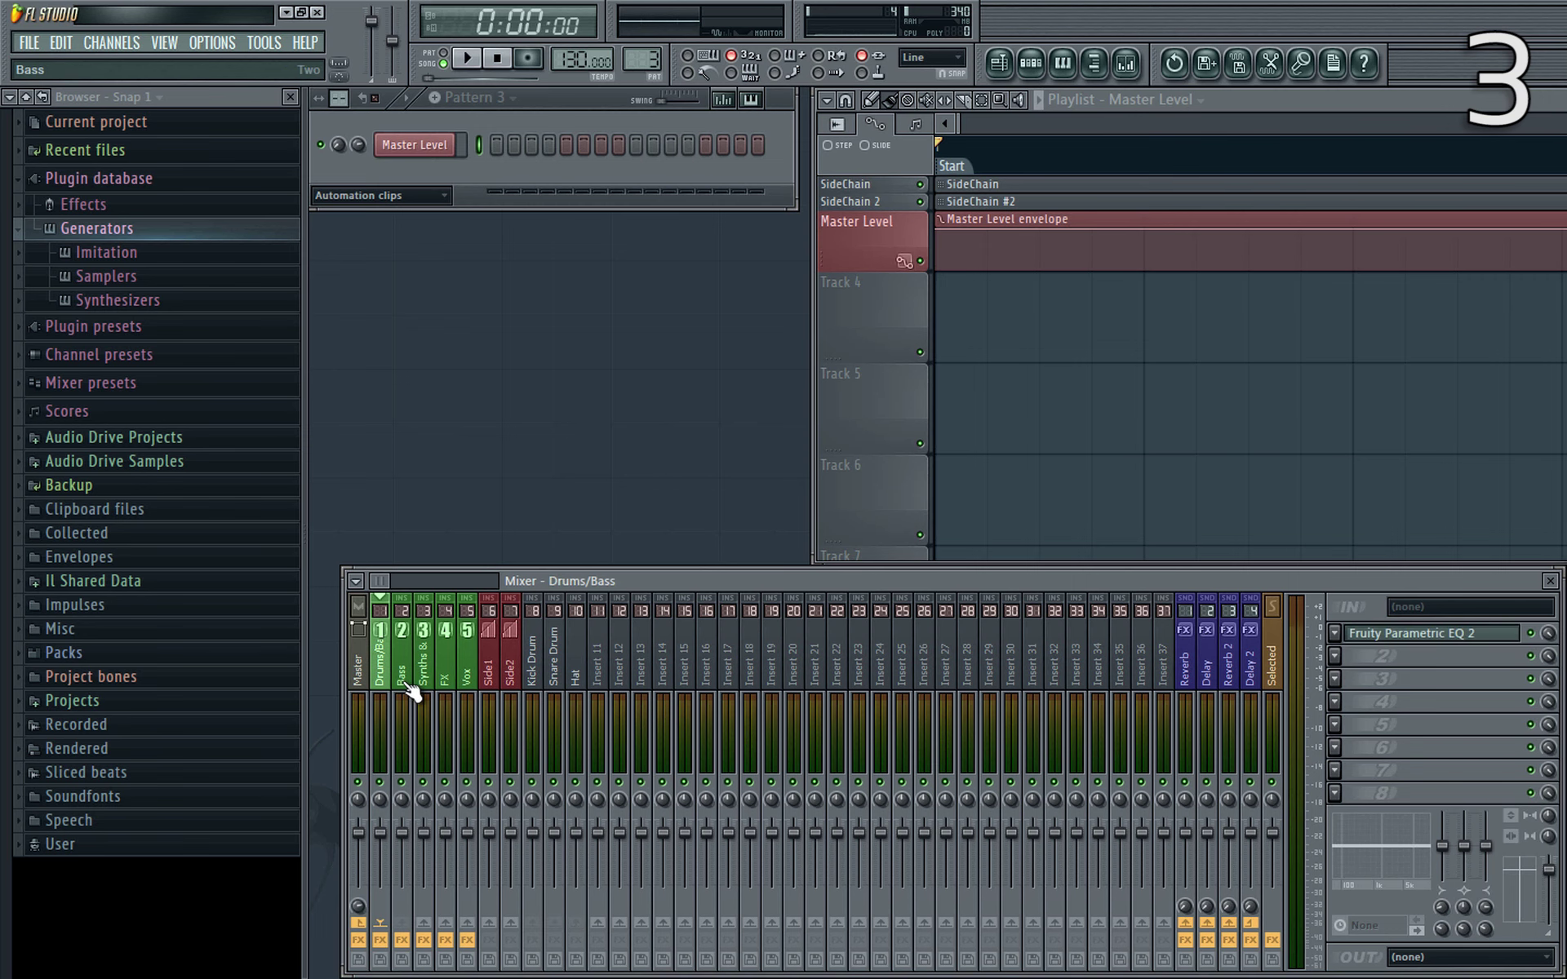
pyautogui.click(406, 690)
pyautogui.click(535, 690)
pyautogui.click(557, 692)
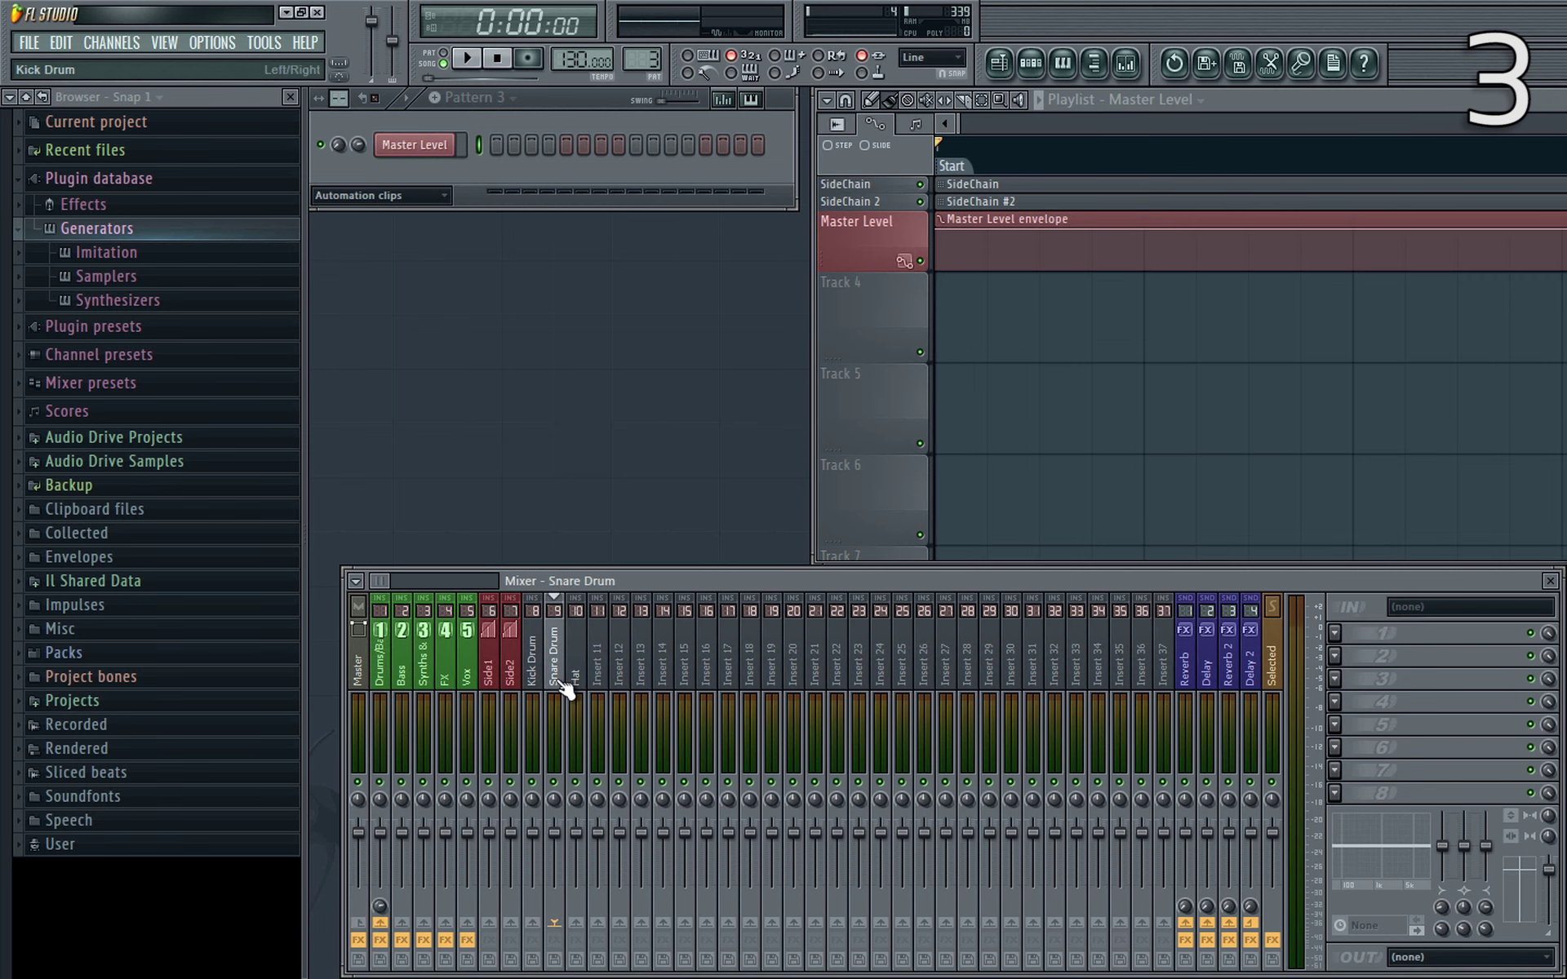
pyautogui.click(577, 691)
pyautogui.click(412, 694)
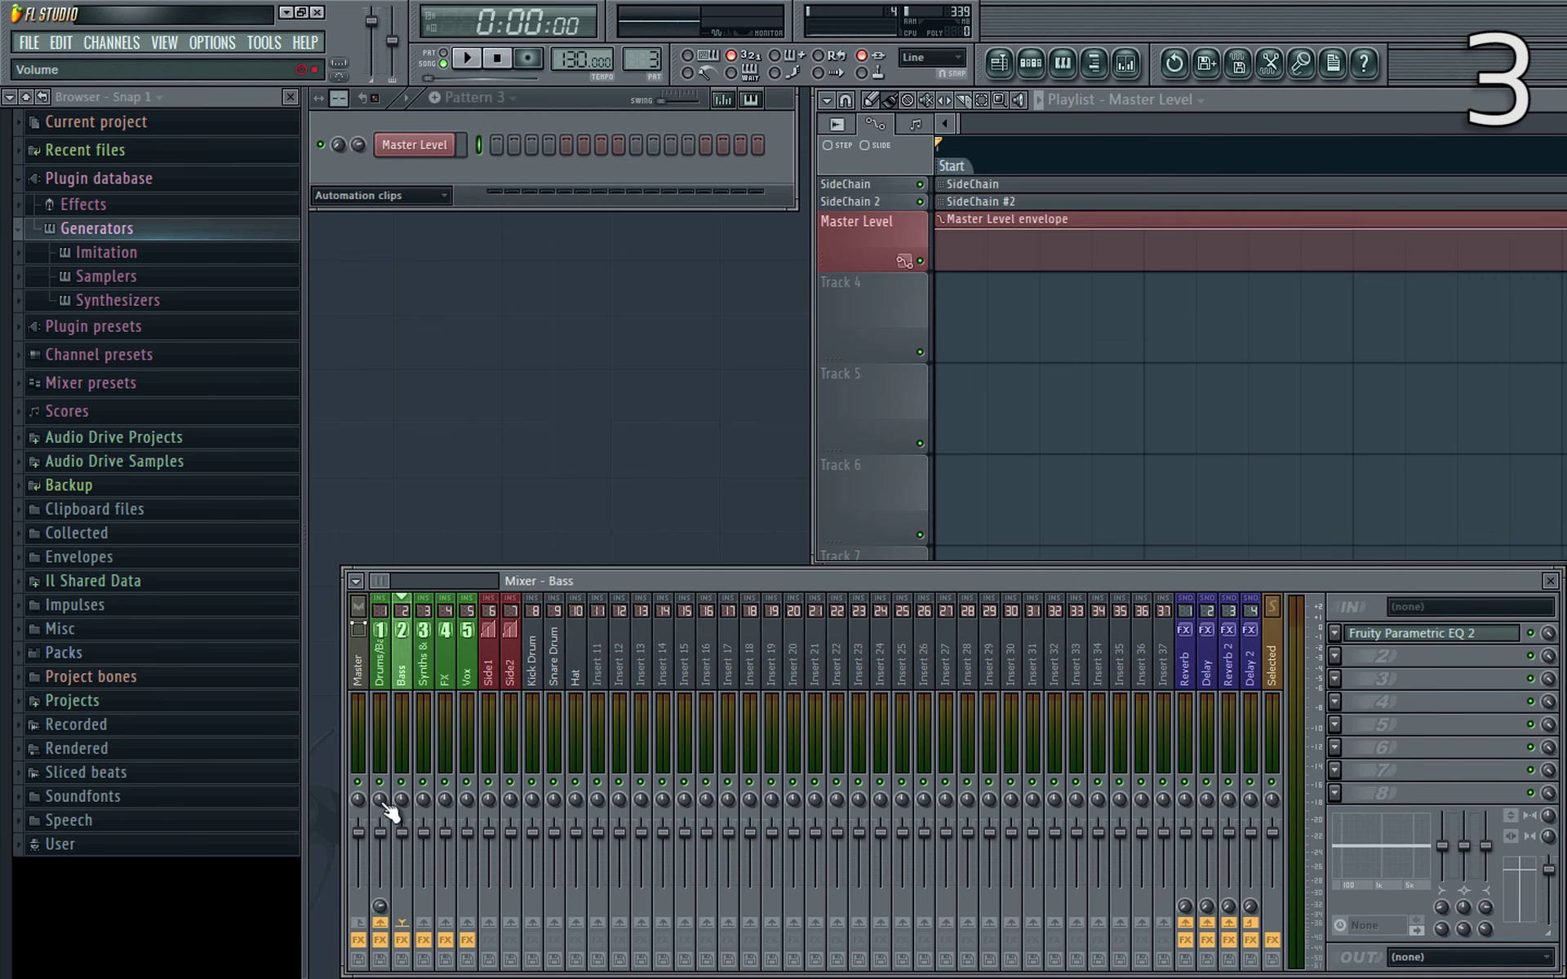
pyautogui.click(380, 673)
pyautogui.click(554, 796)
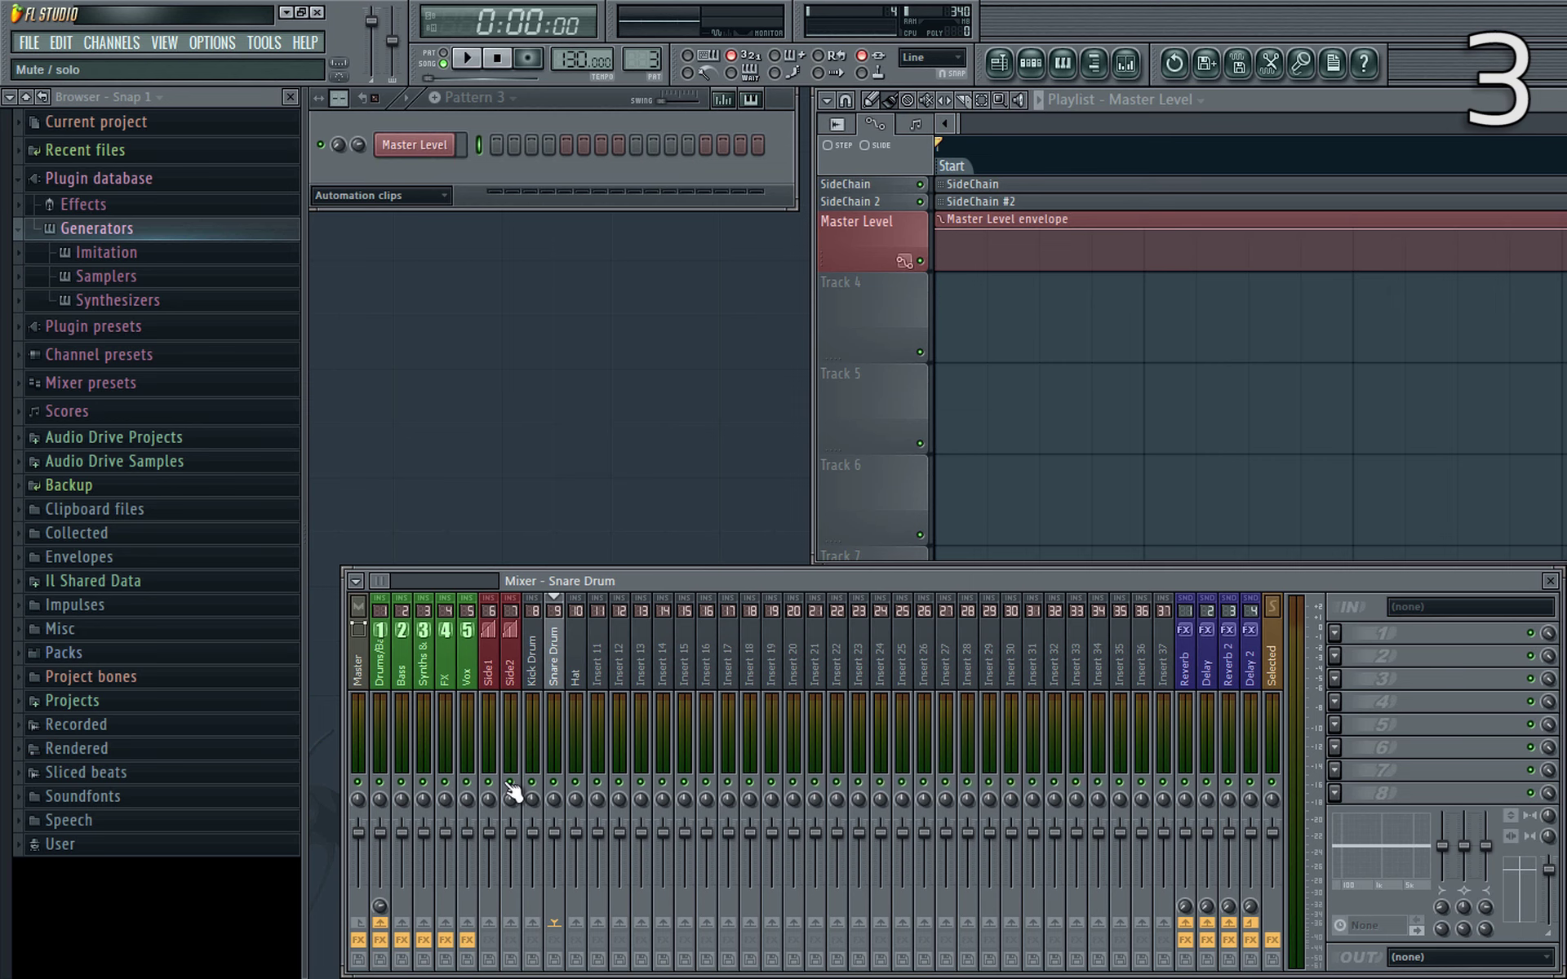
pyautogui.click(382, 794)
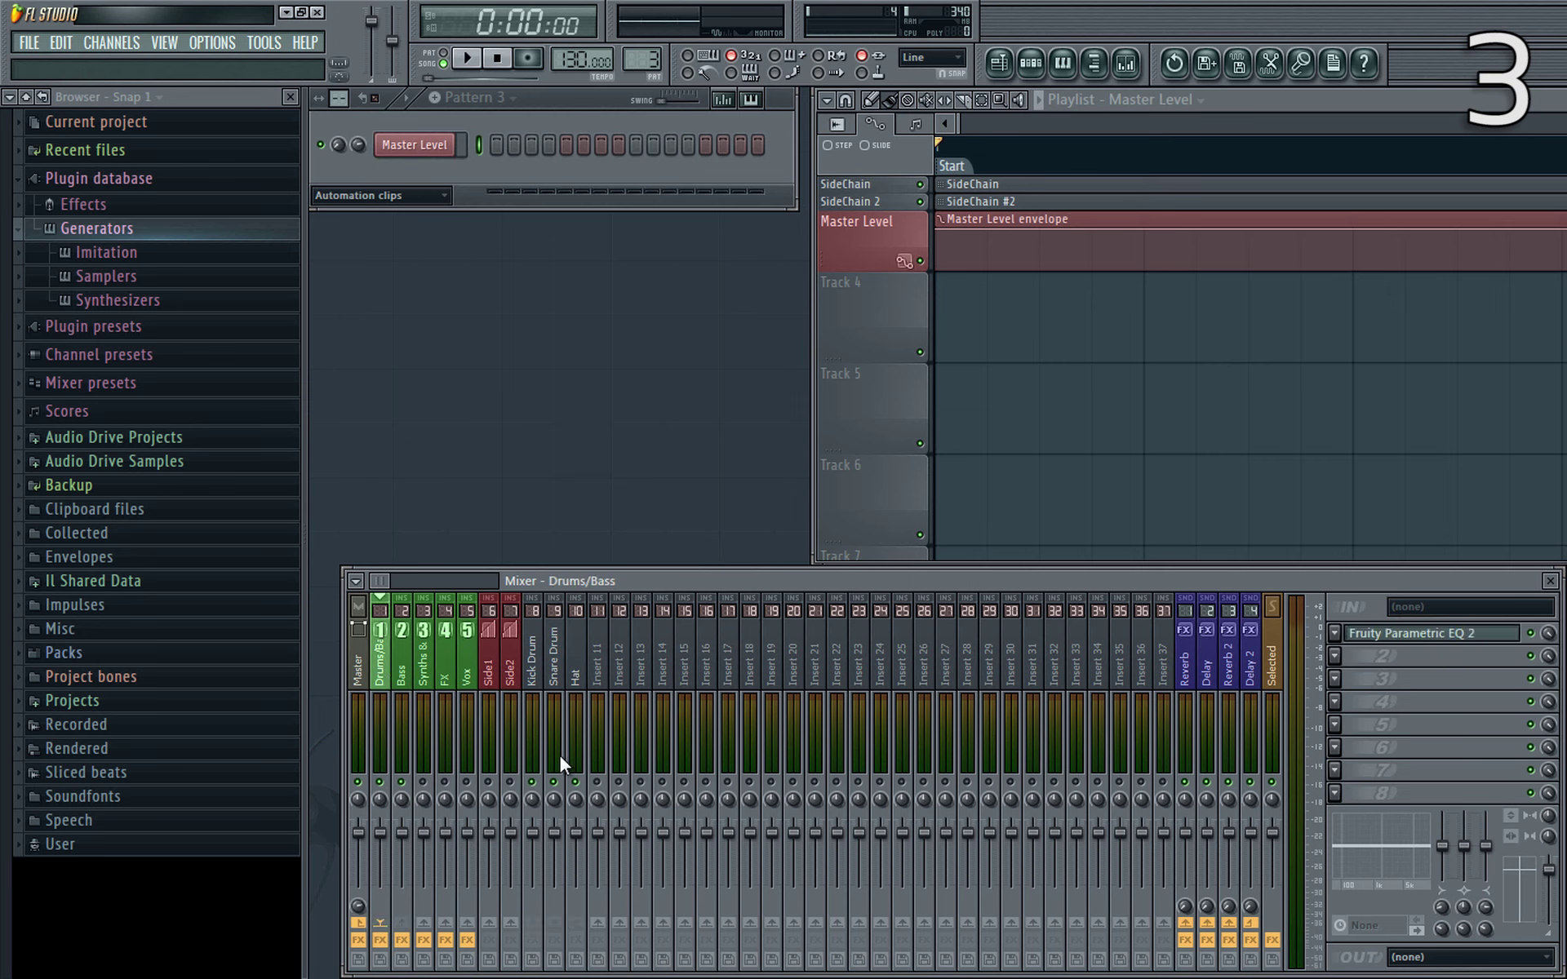
pyautogui.click(554, 665)
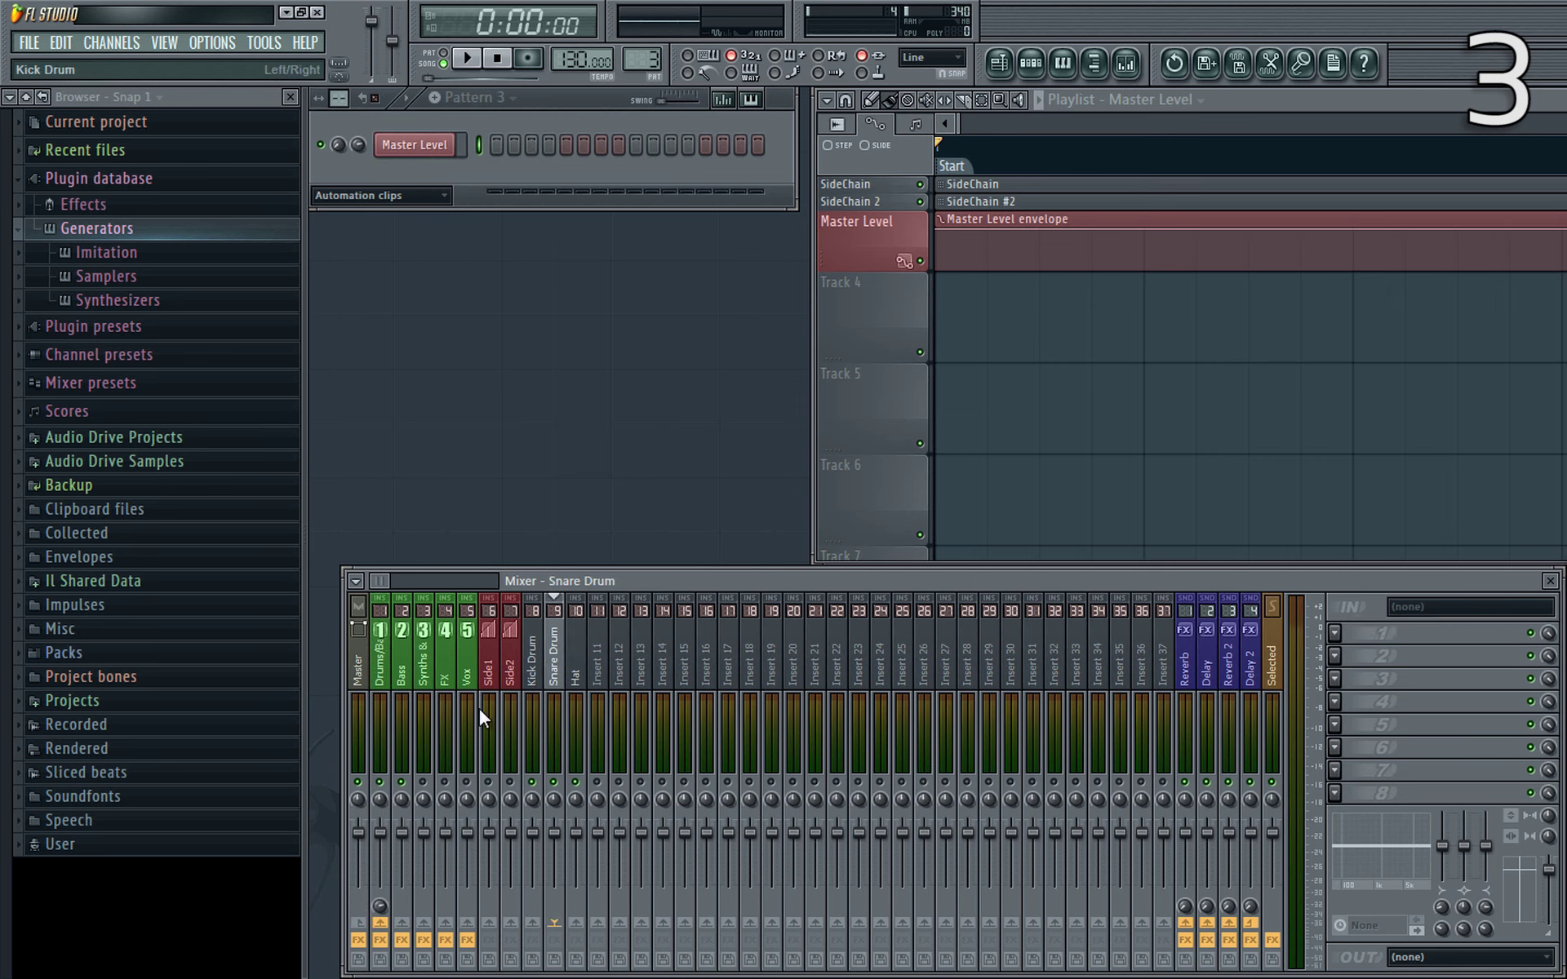
pyautogui.click(576, 796)
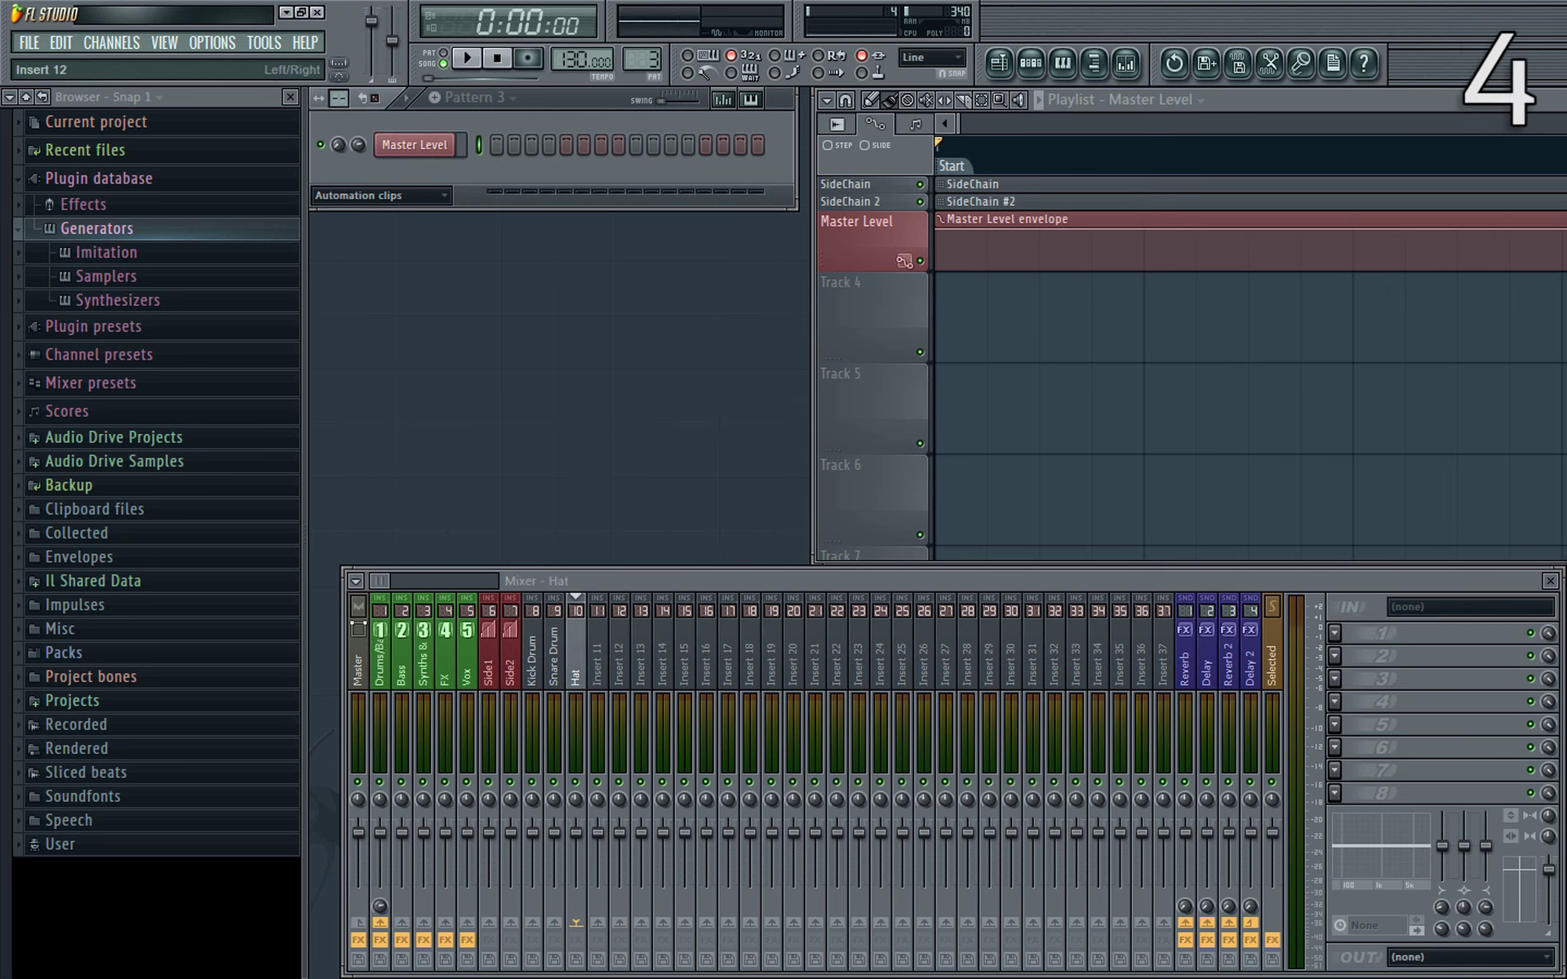
# - Pan the Hat mixer track to 51% right, then back to 15% left
pyautogui.moveTo(575, 799); pyautogui.dragTo(575, 767)
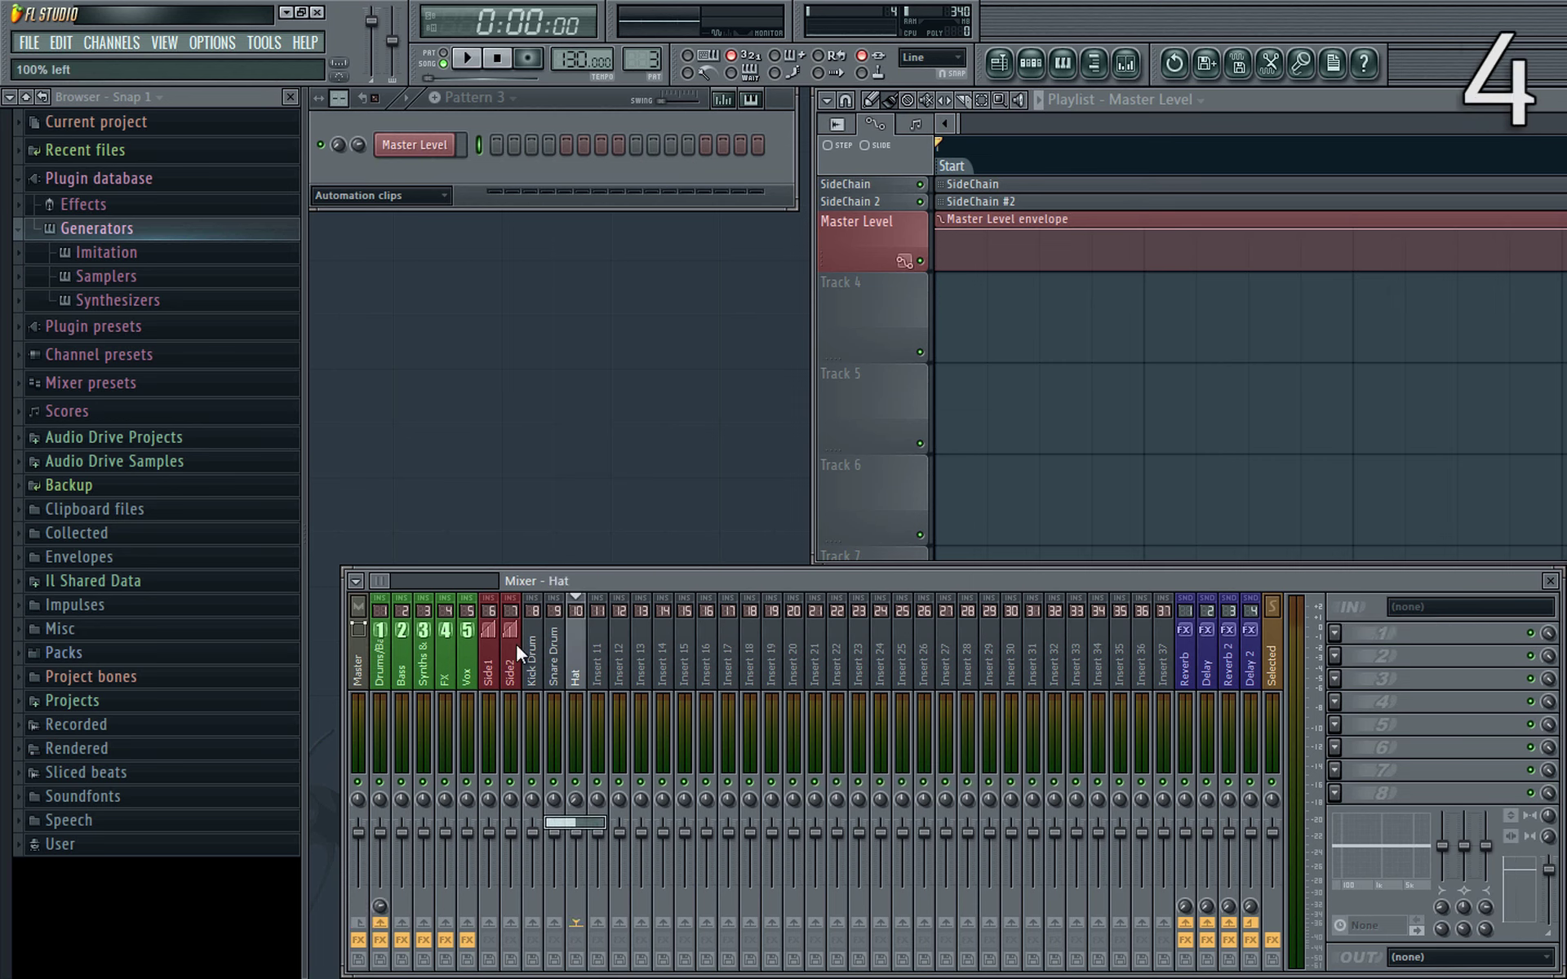
pyautogui.moveTo(575, 799); pyautogui.dragTo(549, 860)
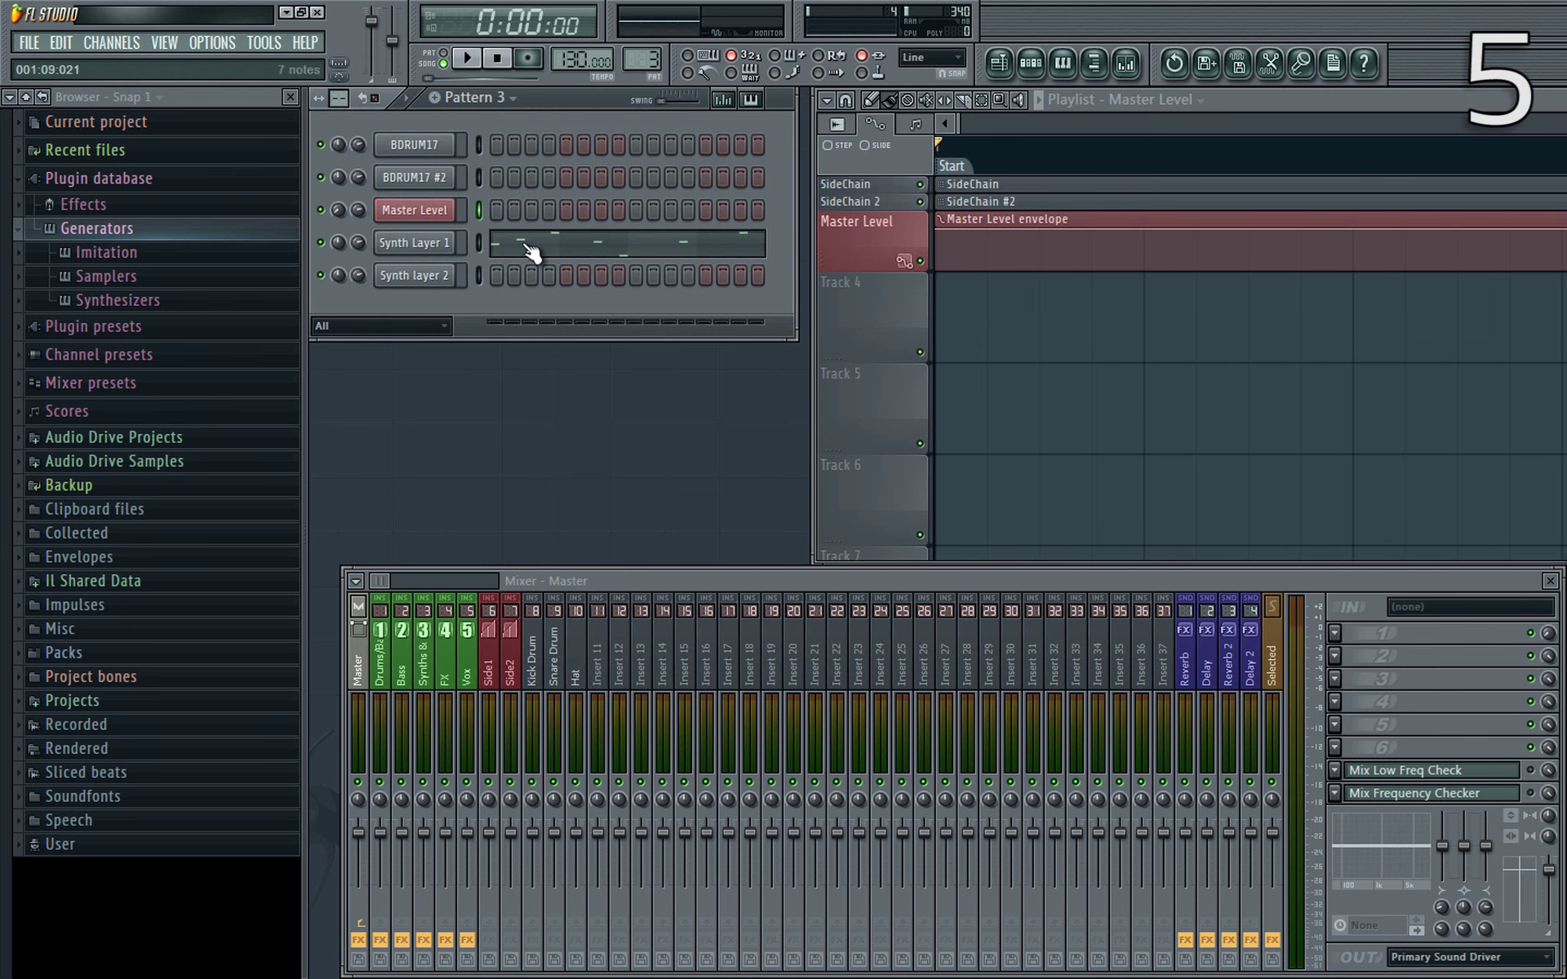
# - Select Synth Layer 1's notes, paste them into Synth layer 2's piano roll, remove them, and close the editor
pyautogui.click(493, 244)
pyautogui.scroll(-3, 1119, 542)
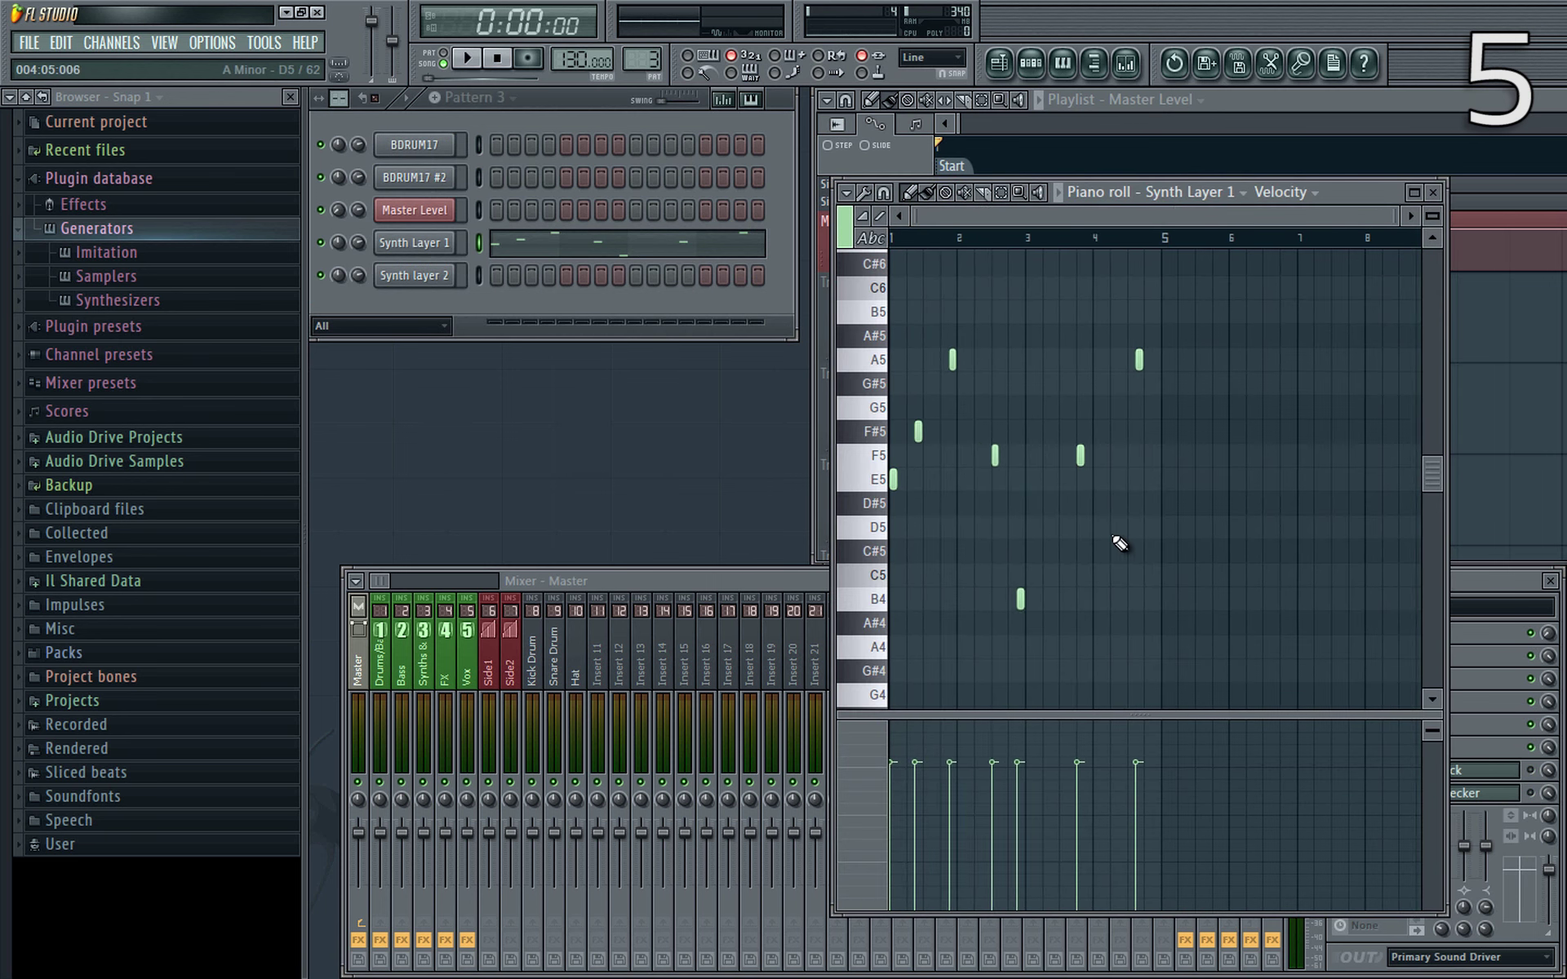
pyautogui.hotkey('ctrl', 'a')
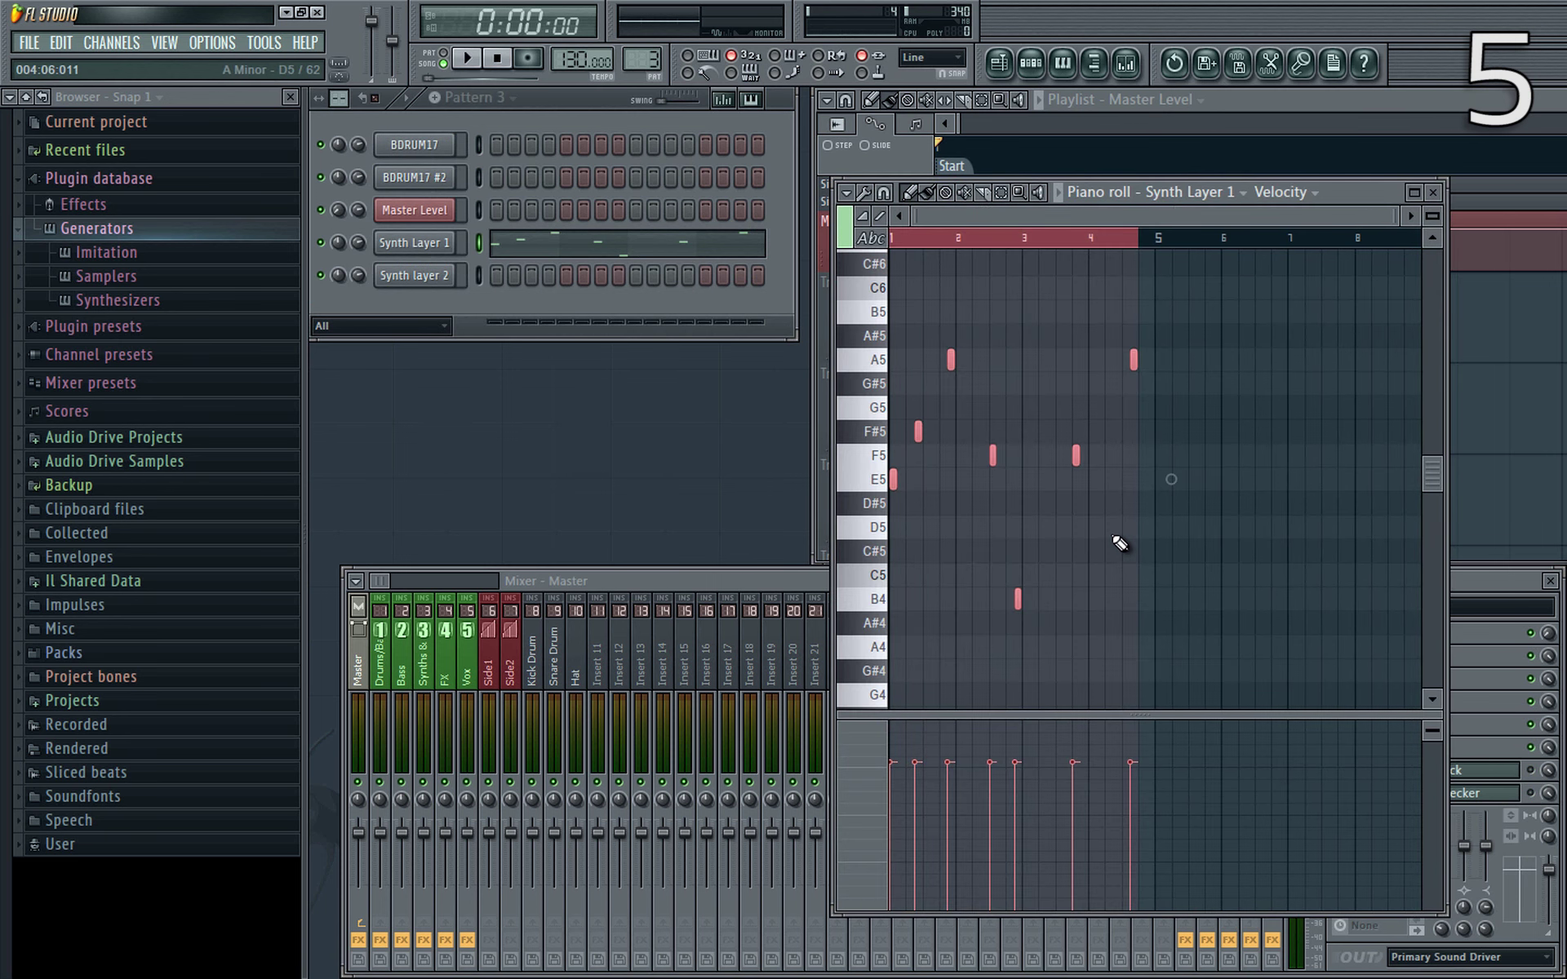
pyautogui.rightClick(433, 275)
pyautogui.click(483, 278)
pyautogui.hotkey('ctrl', 'v')
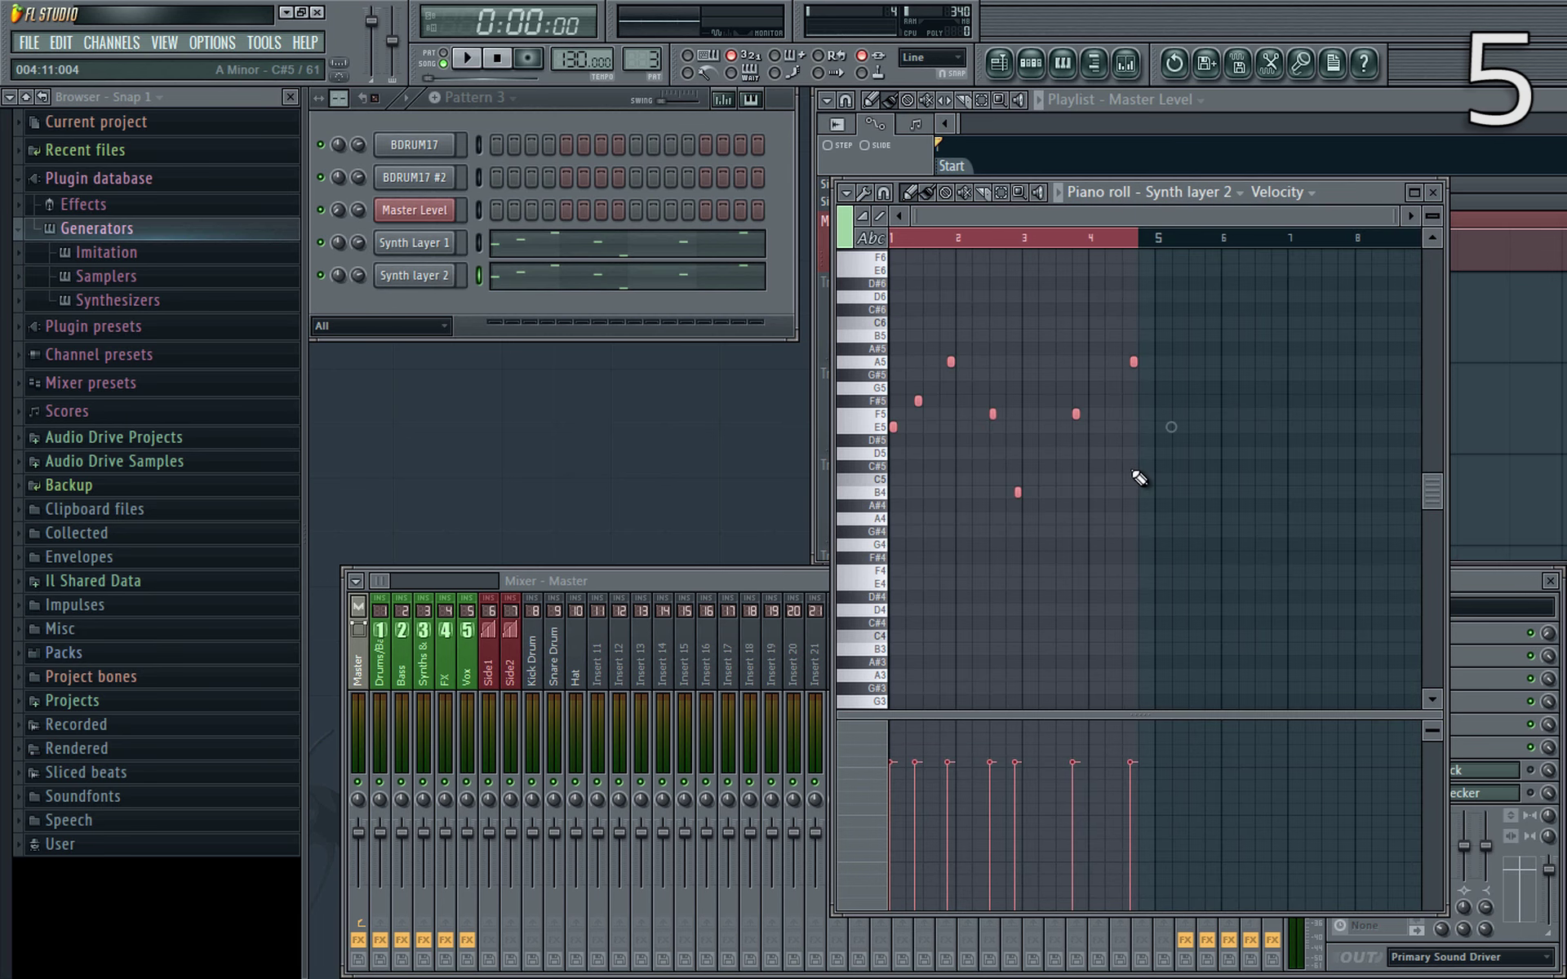
pyautogui.press('Delete')
pyautogui.click(1433, 193)
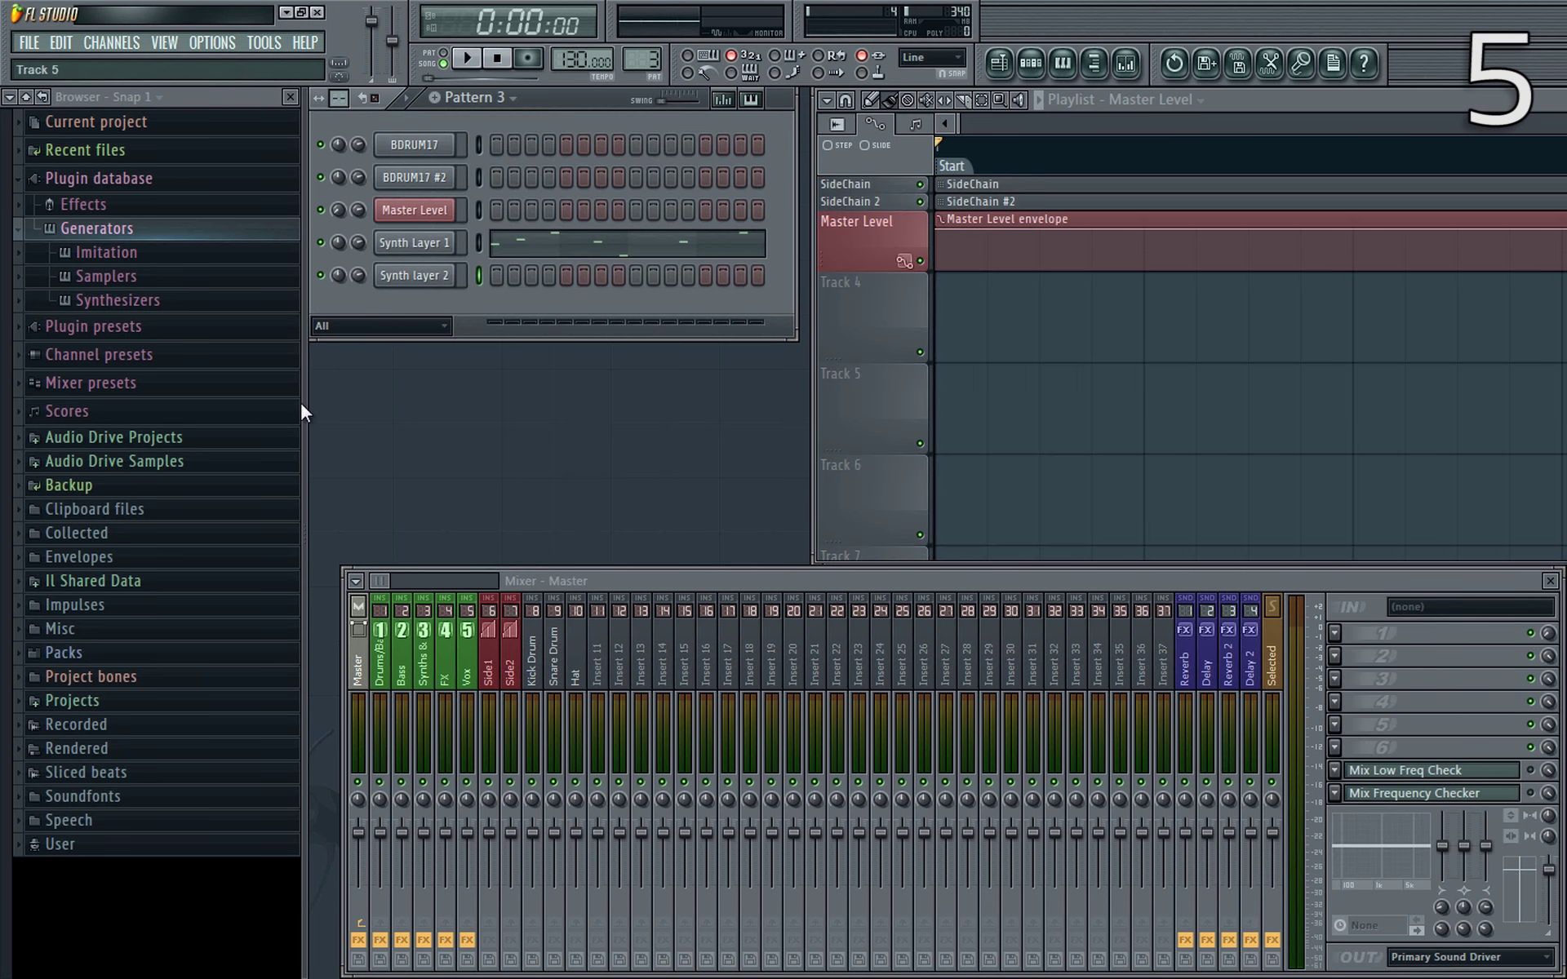
# - Paste Synth Layer 1's pattern onto the Synth layer 2 row in the Channel rack
pyautogui.click(483, 243)
pyautogui.click(478, 277)
pyautogui.hotkey('ctrl', 'v')
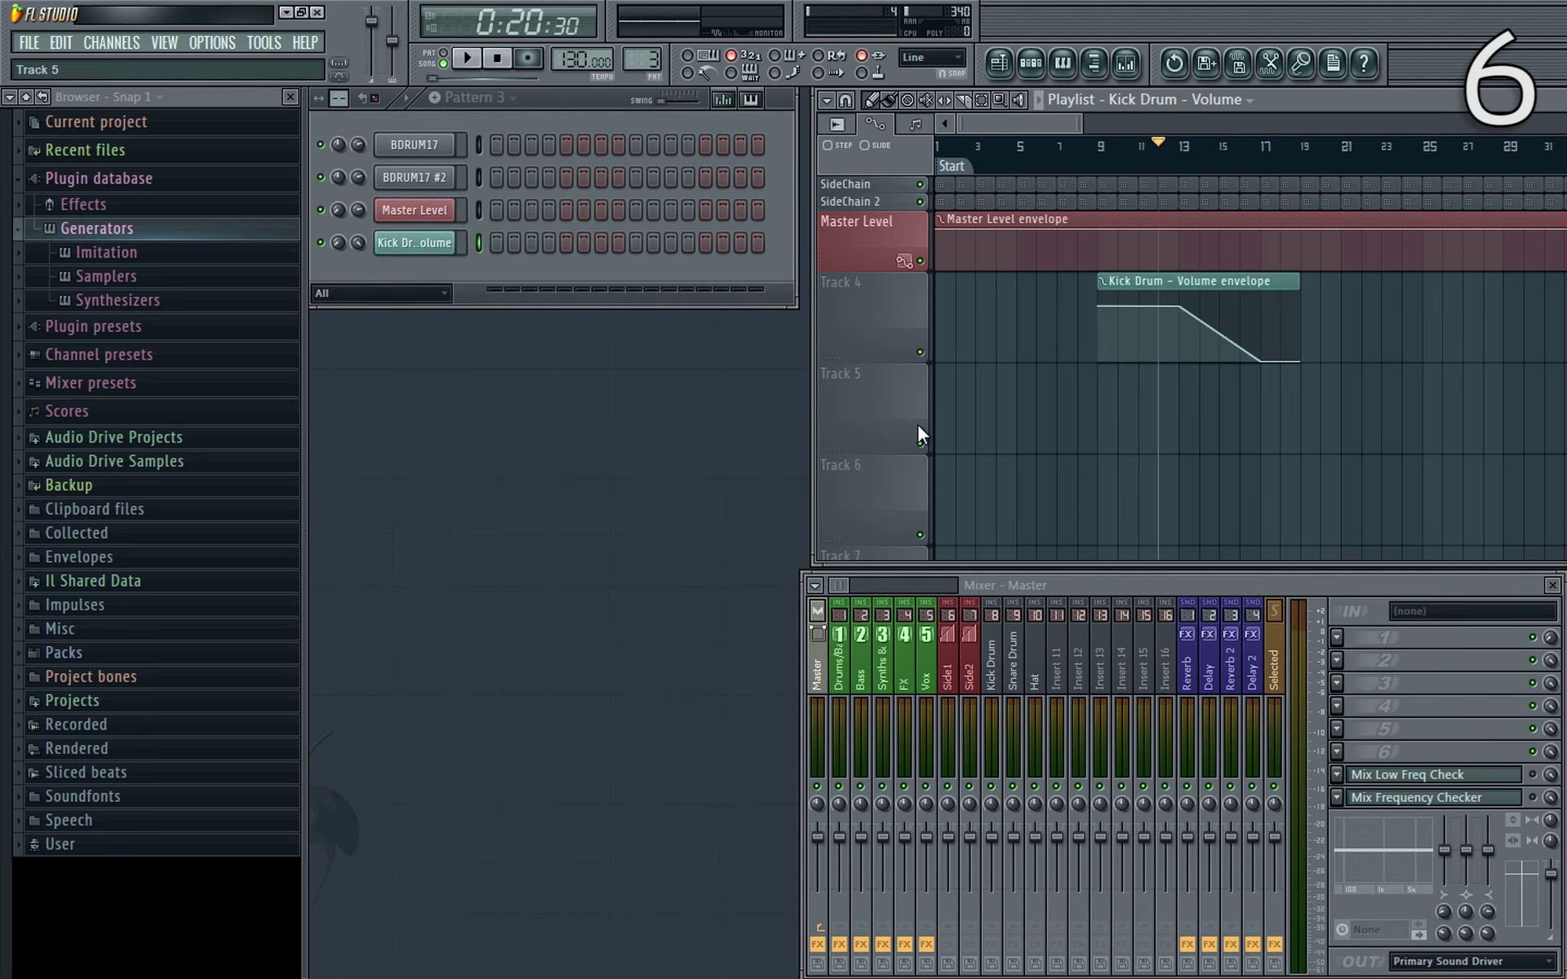
# - Set the song position on the playlist ruler and play from about bar 5, jumping to bar 7, then stop
pyautogui.moveTo(1176, 151)
pyautogui.mouseDown()
pyautogui.moveTo(1152, 155)
pyautogui.moveTo(1342, 154)
pyautogui.mouseUp()
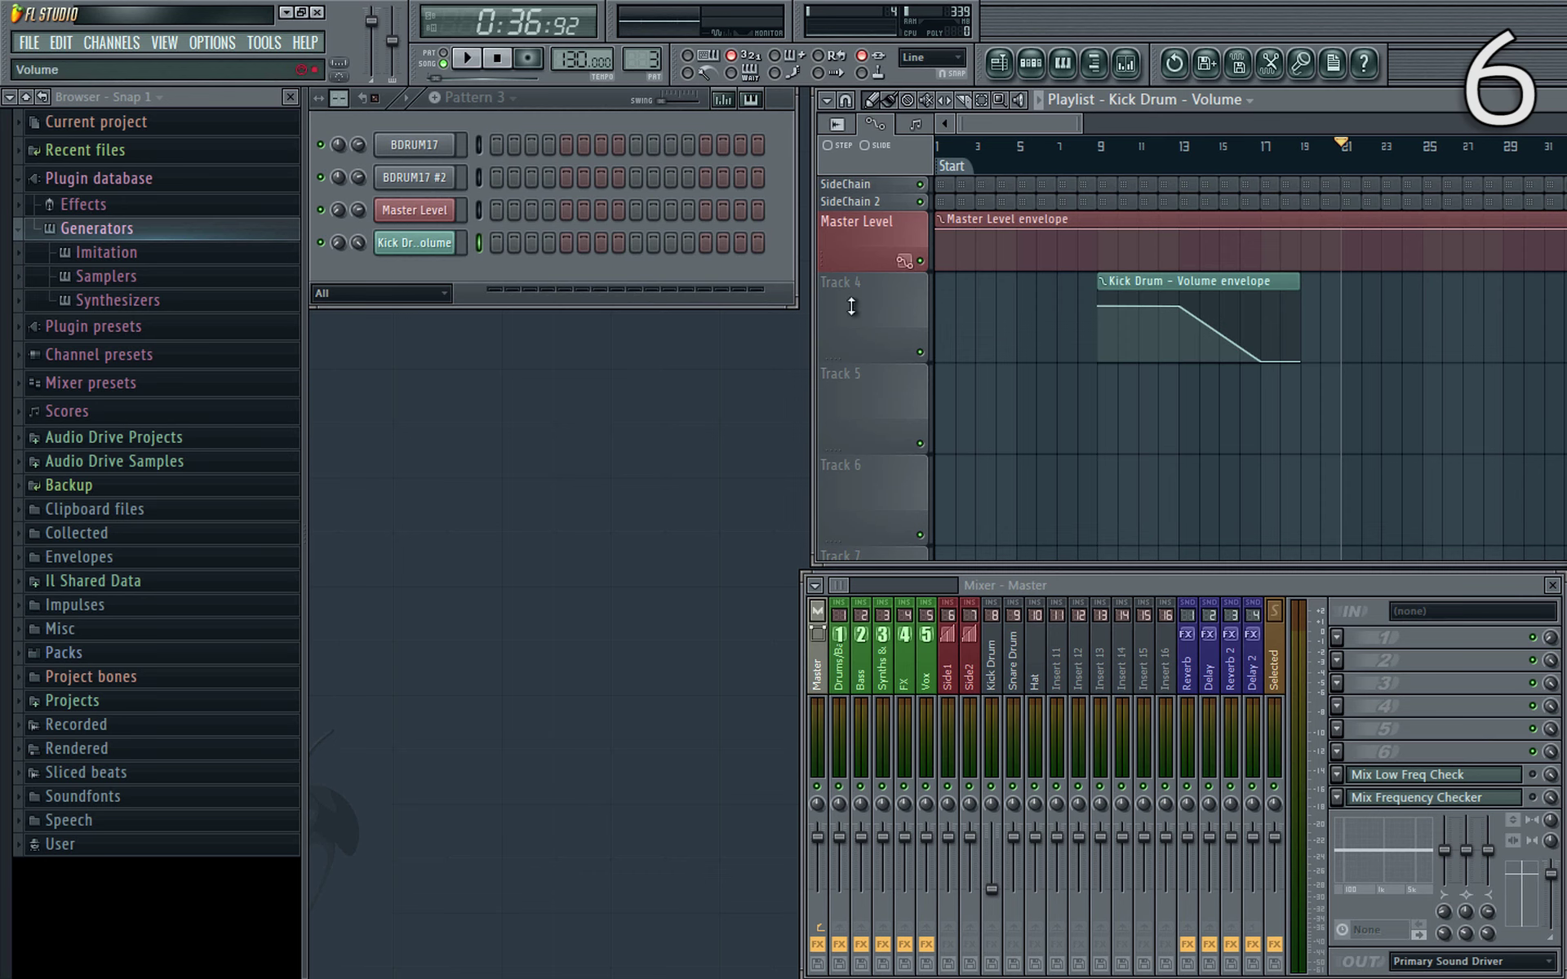
pyautogui.click(1019, 149)
pyautogui.press('space')
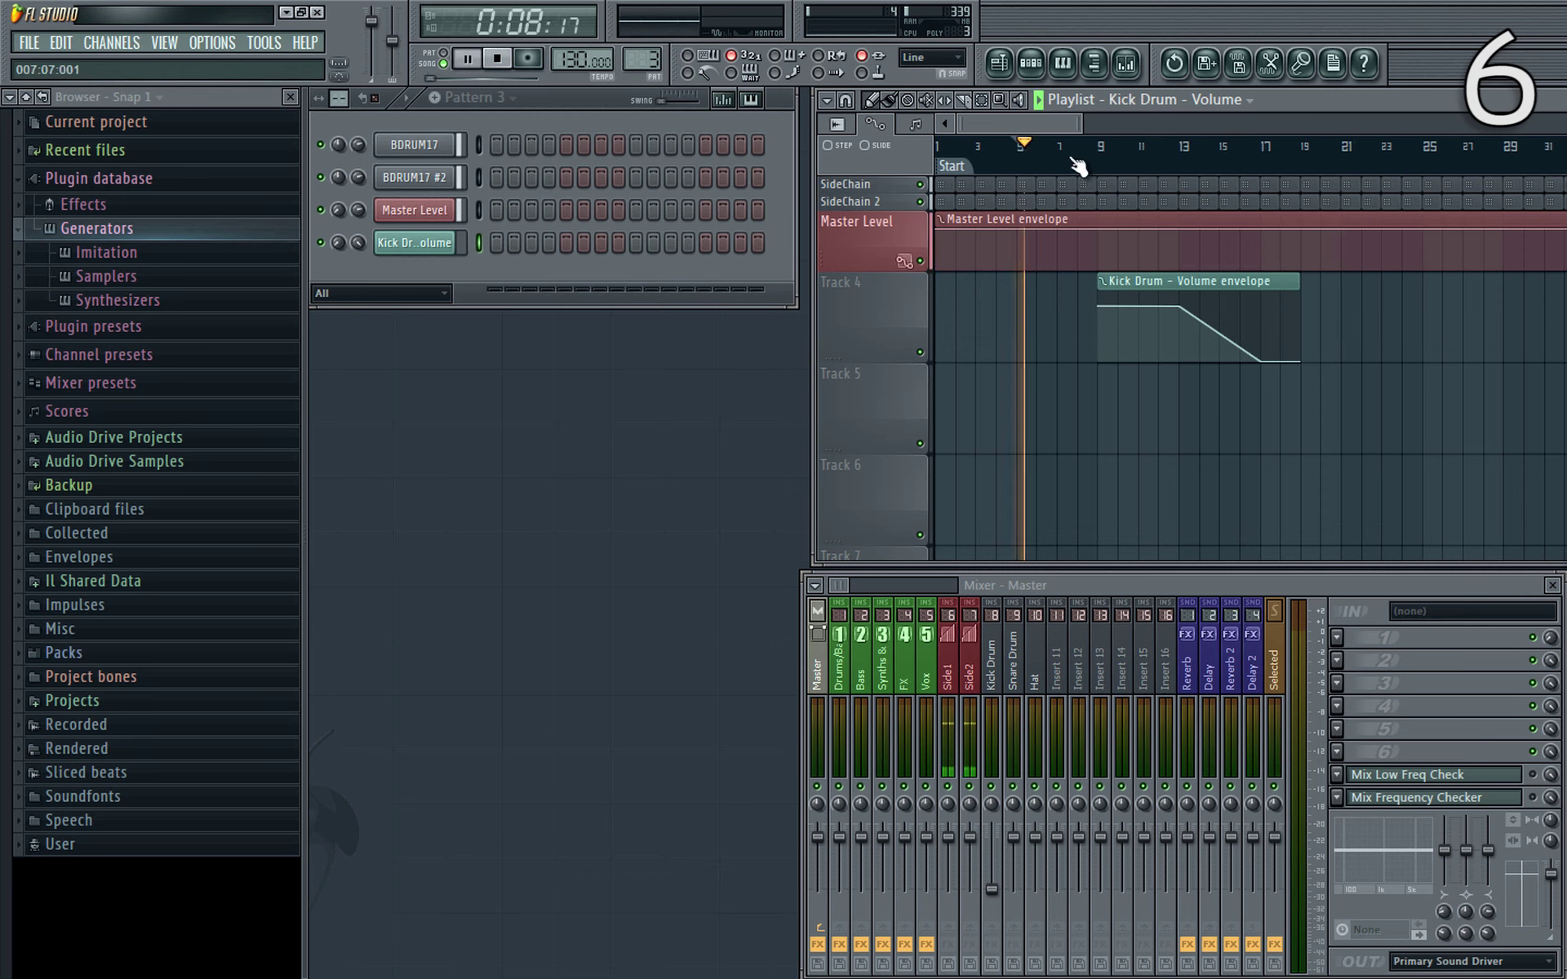
pyautogui.click(1075, 154)
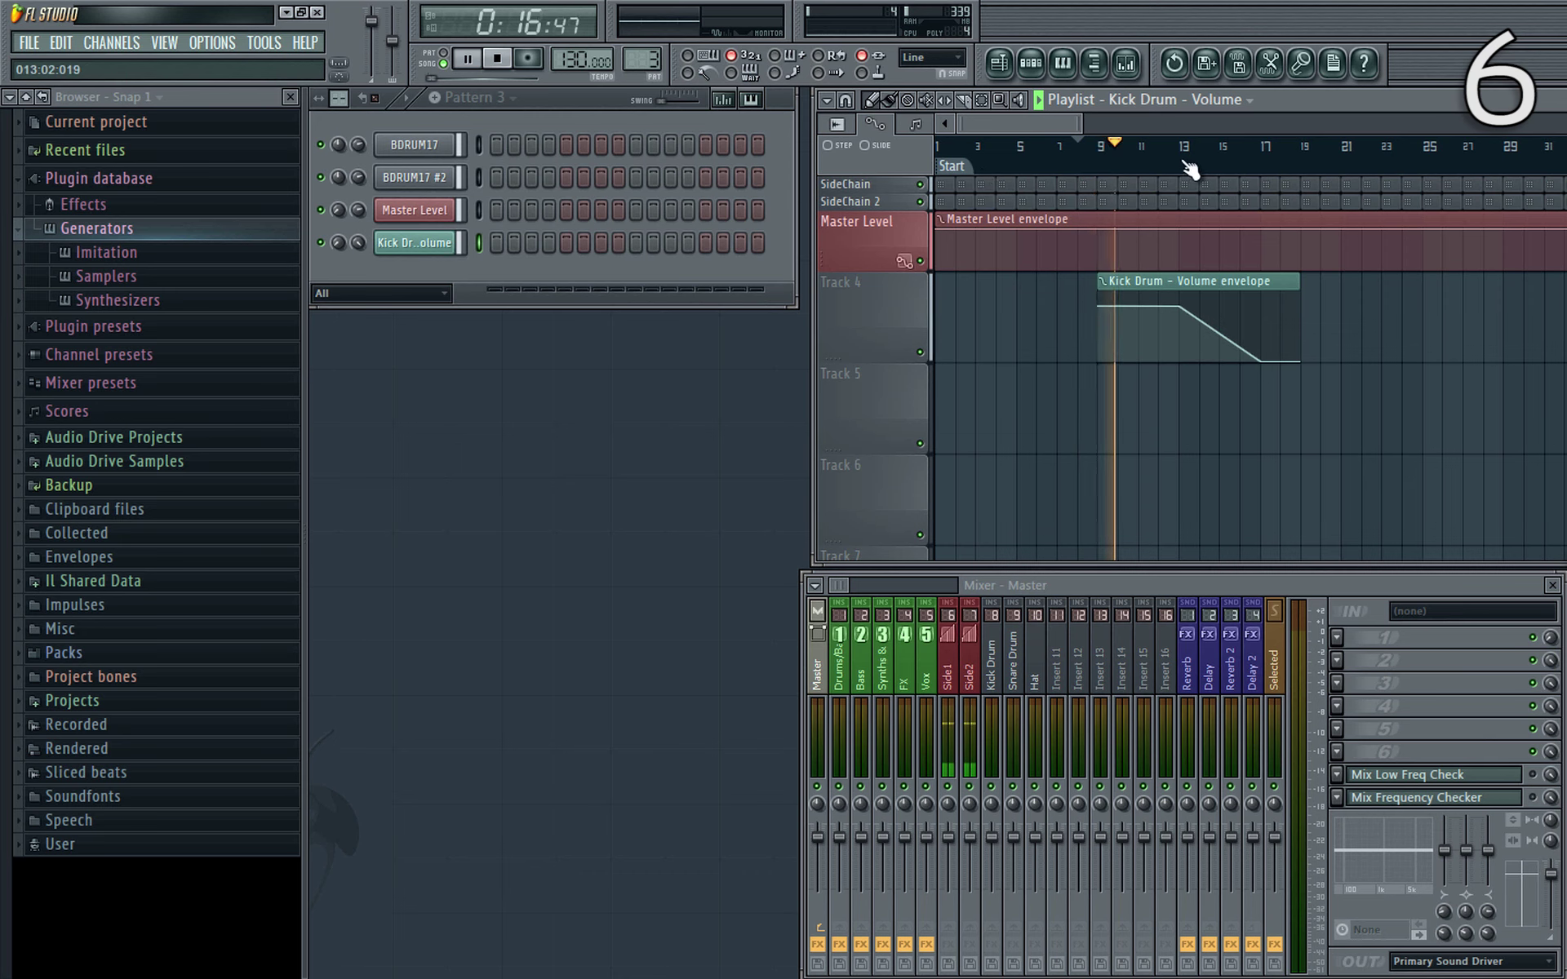
pyautogui.click(1075, 155)
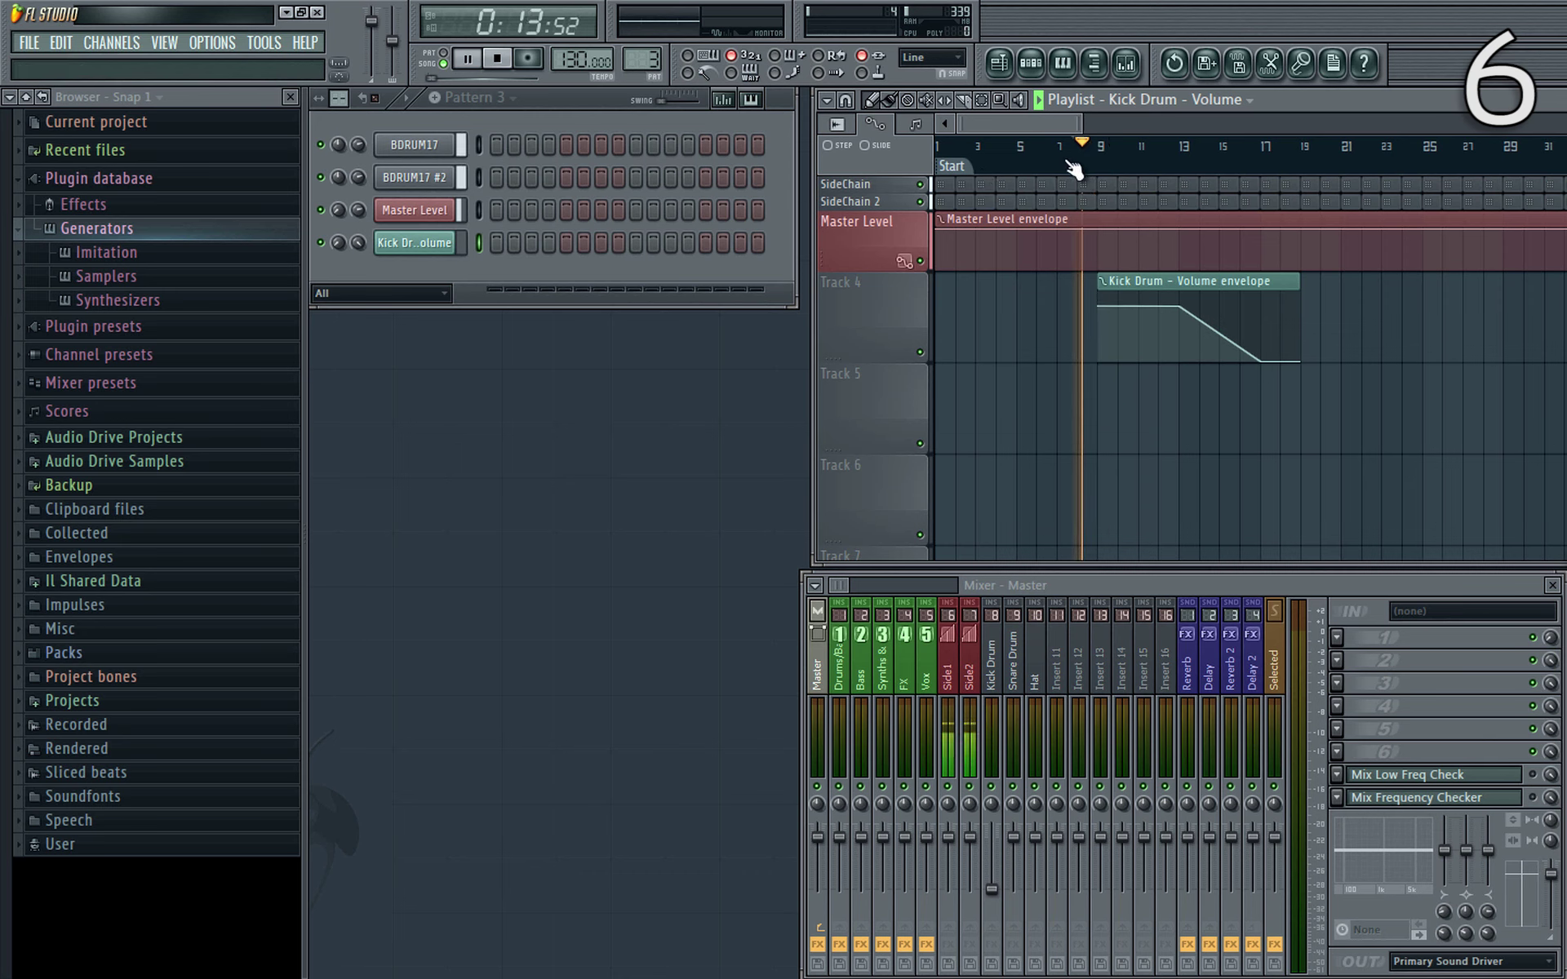
pyautogui.press('space')
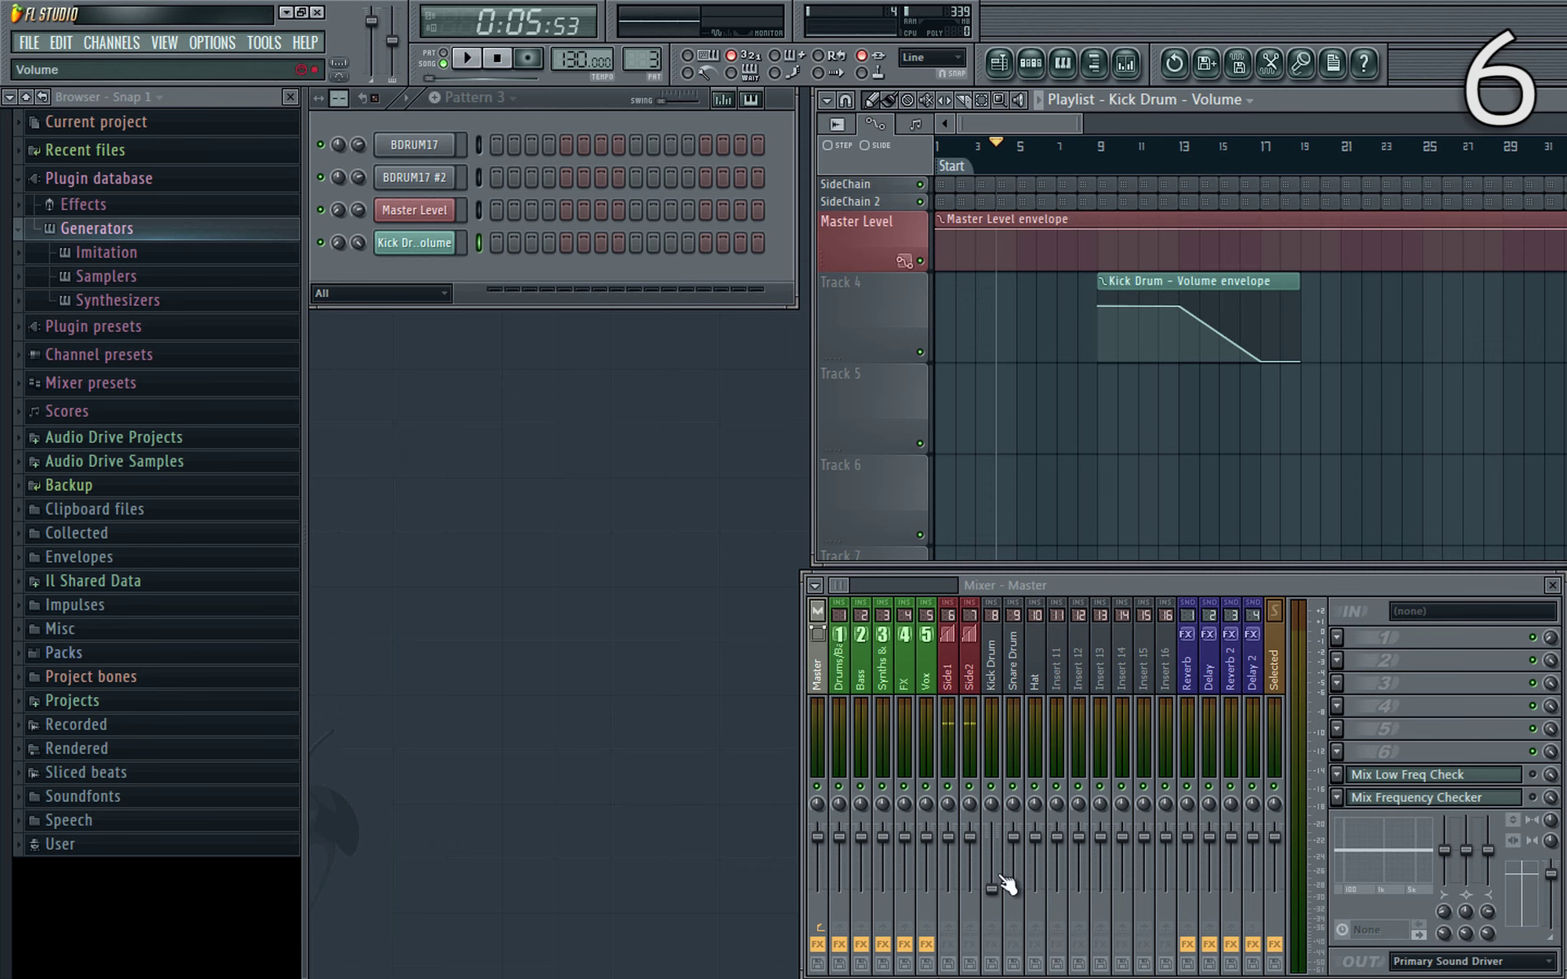
# - Reset the Kick Drum fader to default, init the song with this position, and play
pyautogui.rightClick(996, 888)
pyautogui.click(1043, 712)
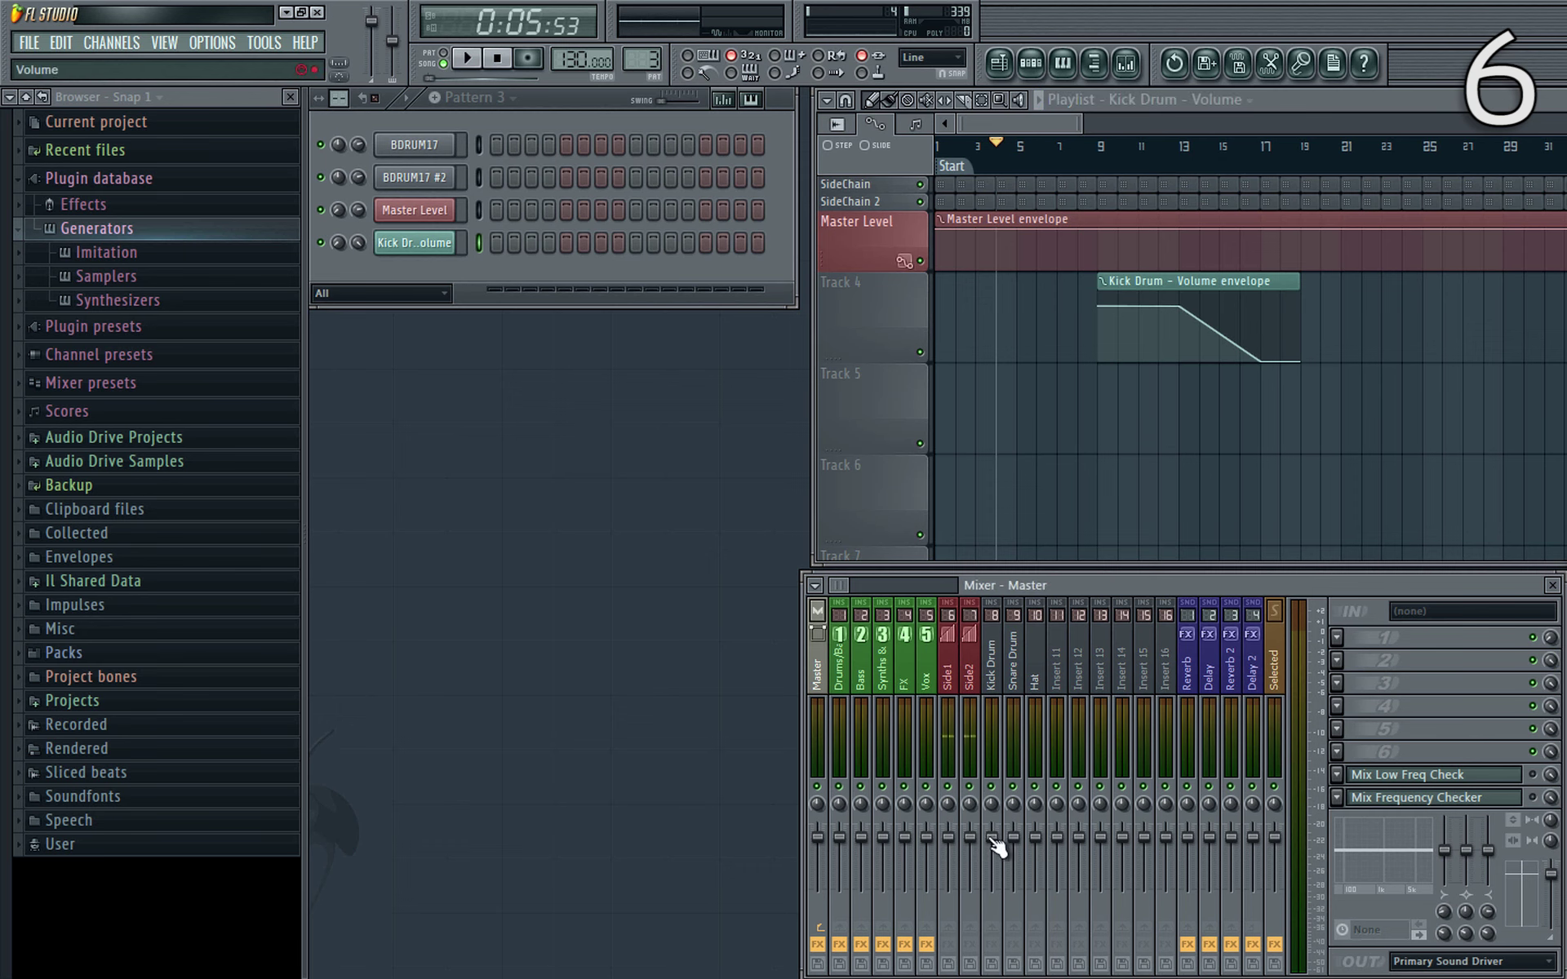
pyautogui.rightClick(994, 840)
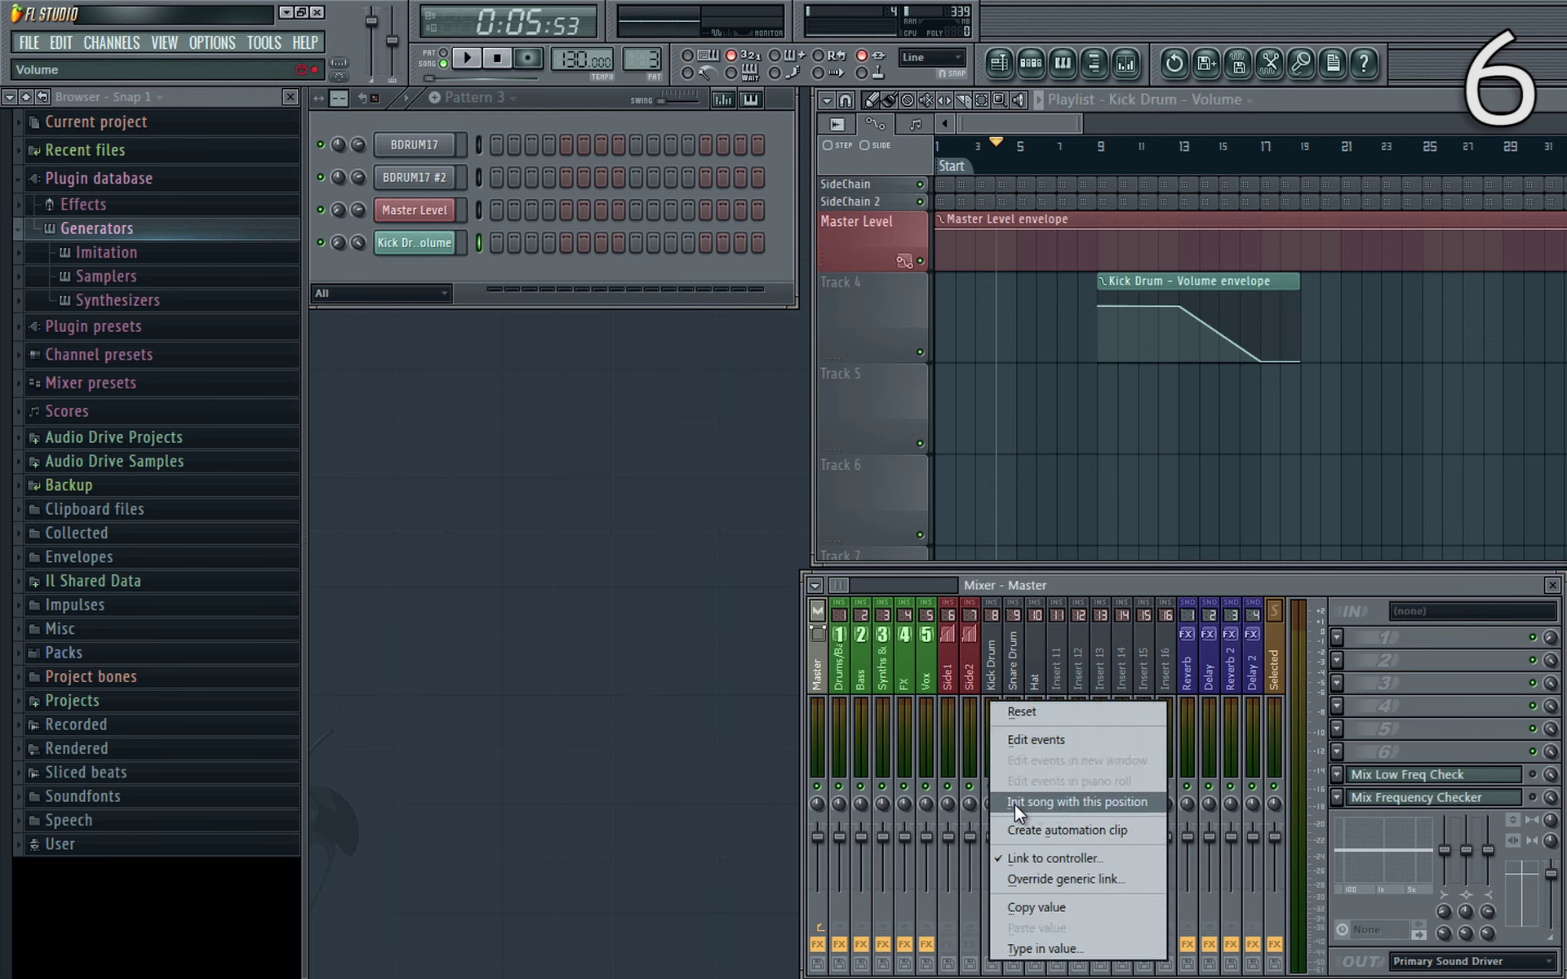
pyautogui.click(1079, 808)
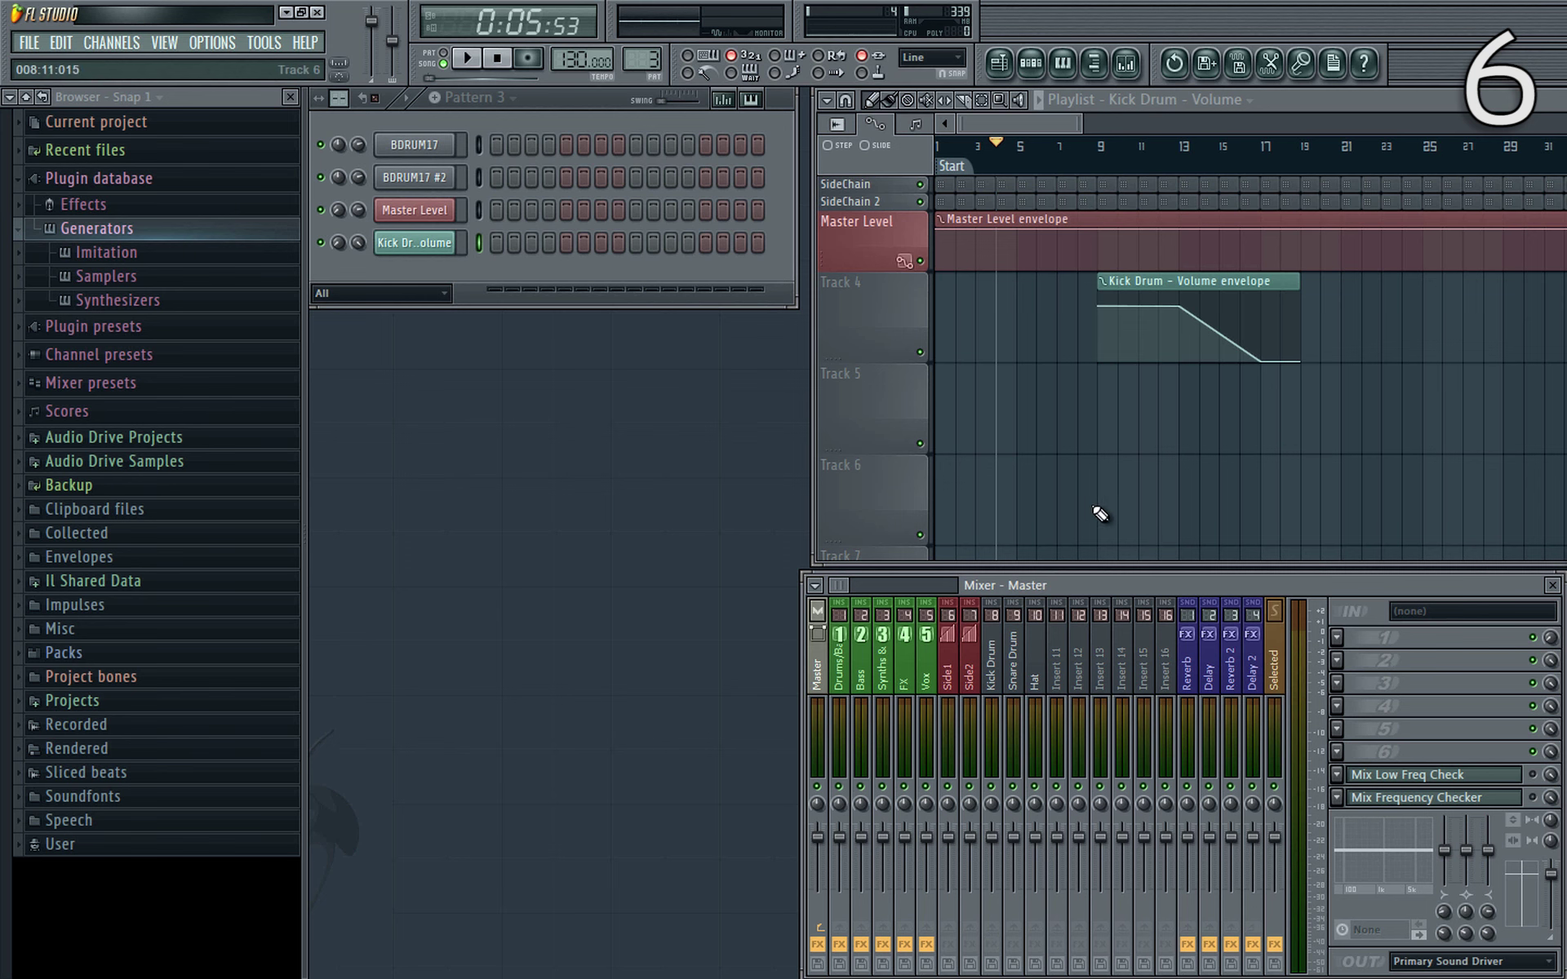
pyautogui.press('space')
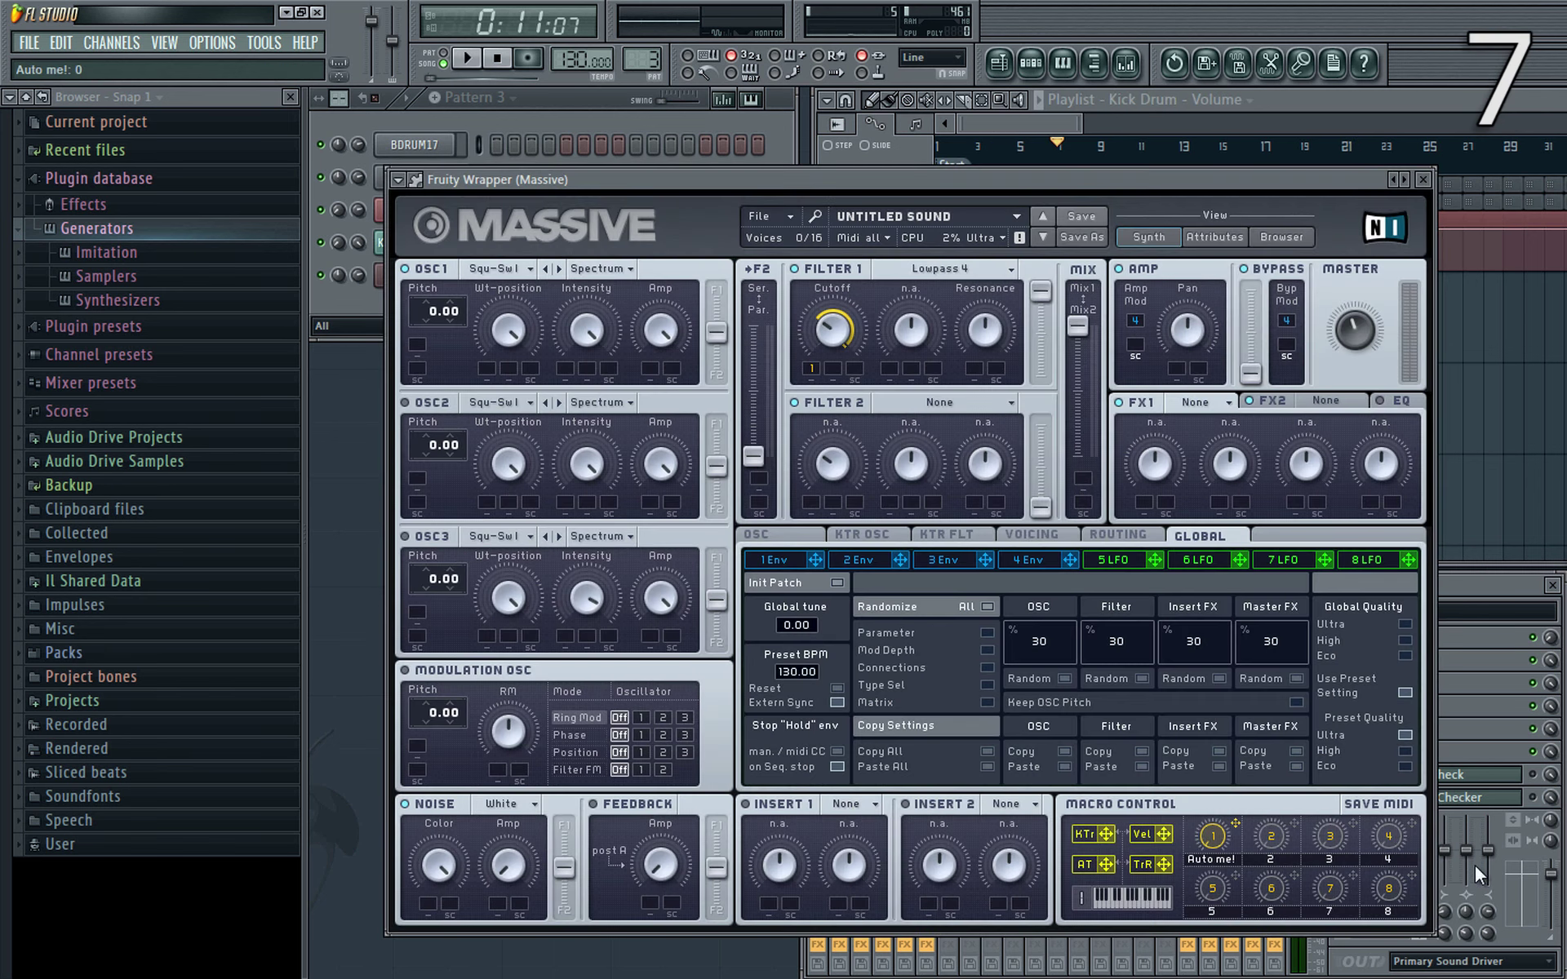
# - Tweak Massive's Auto me! macro knob and create its automation clip via Tools > Last tweaked
pyautogui.rightClick(1211, 840)
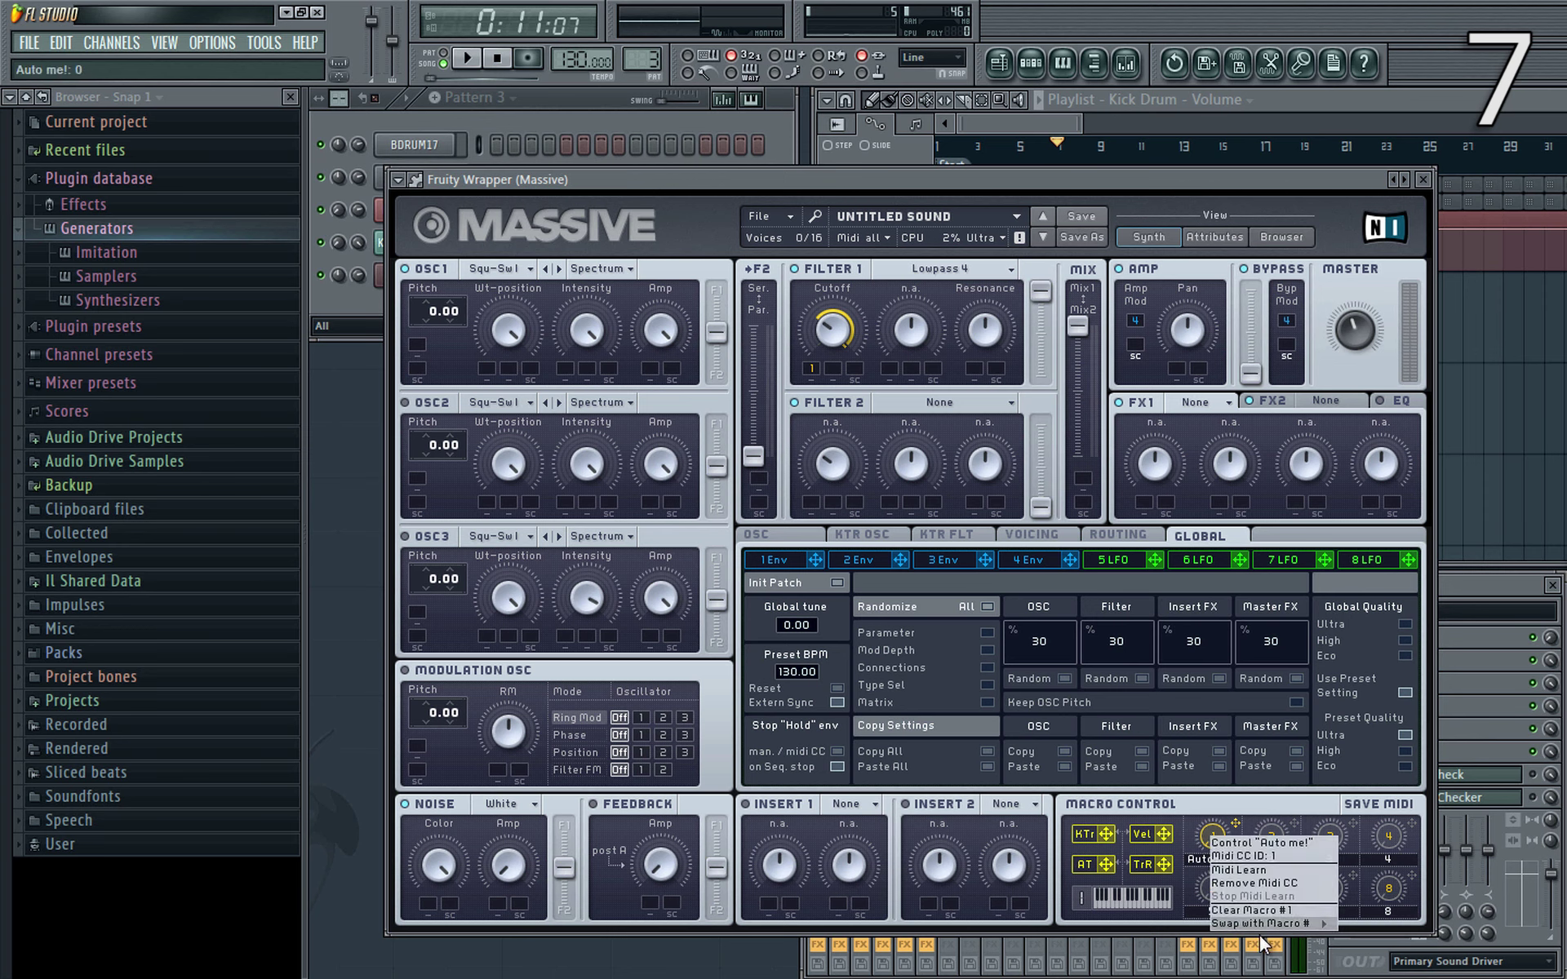
pyautogui.click(1221, 843)
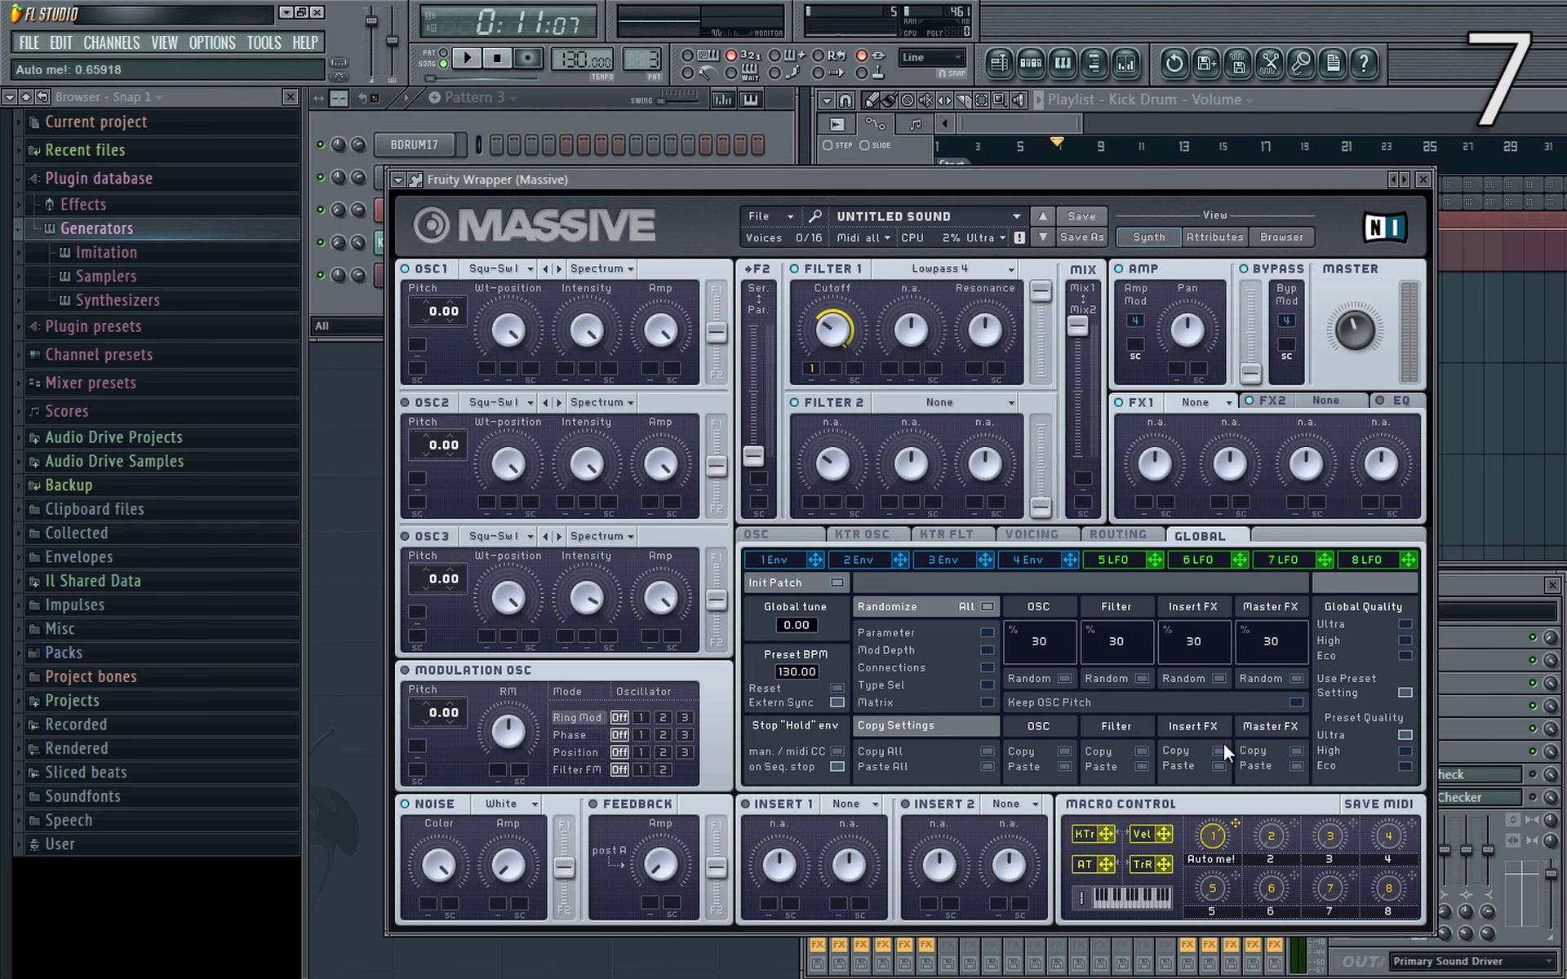
pyautogui.click(262, 45)
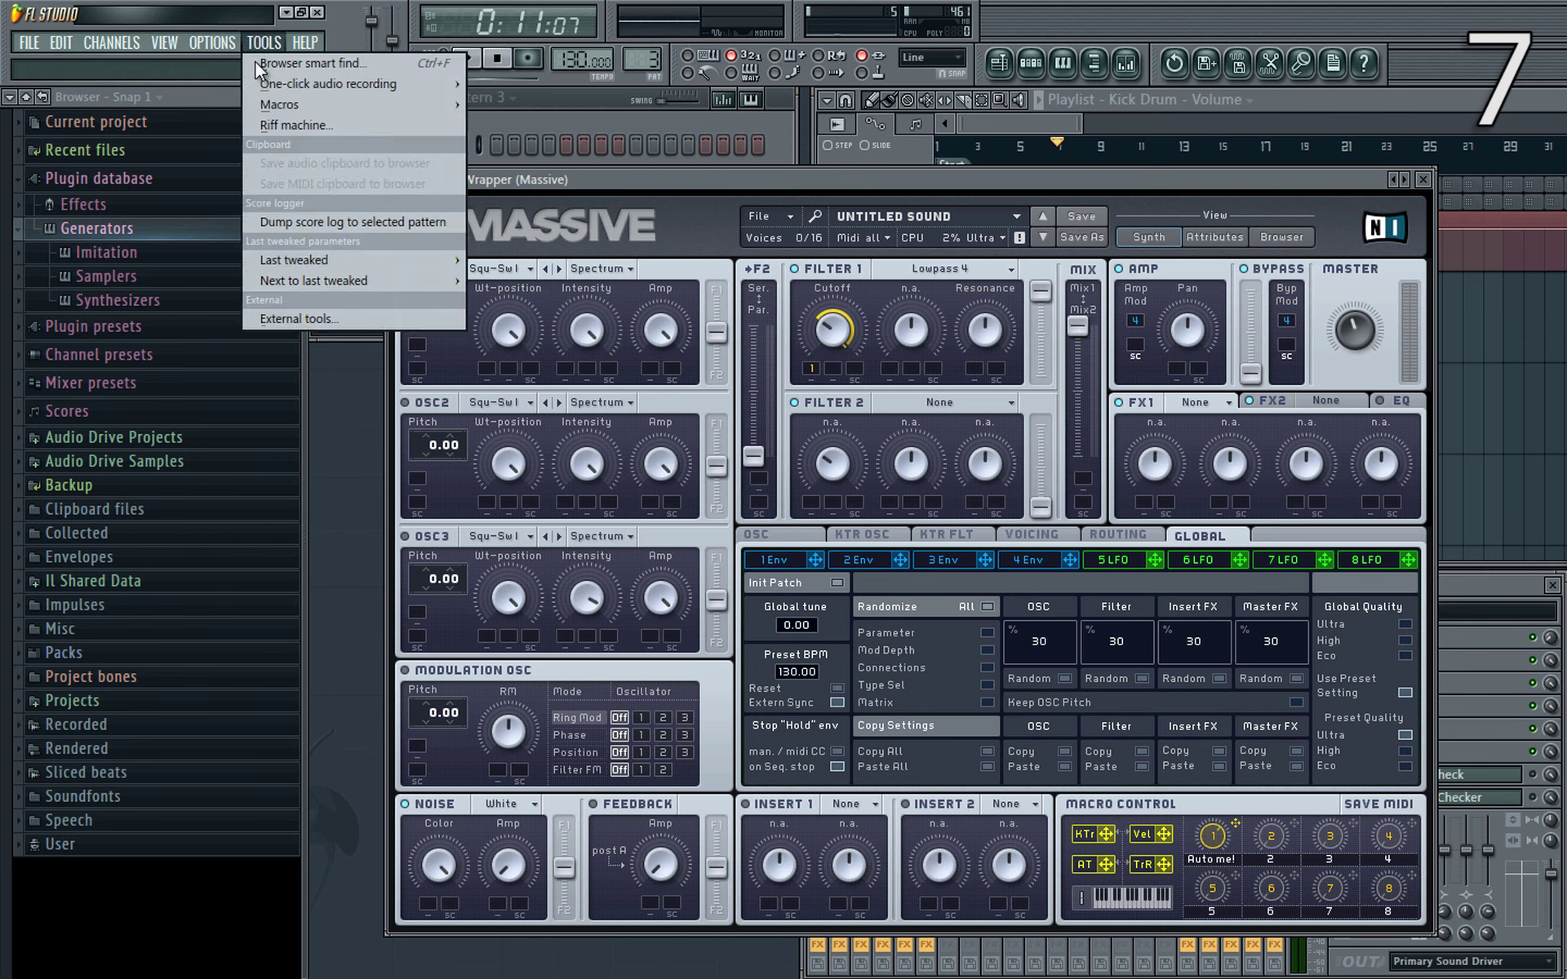
pyautogui.moveTo(316, 259)
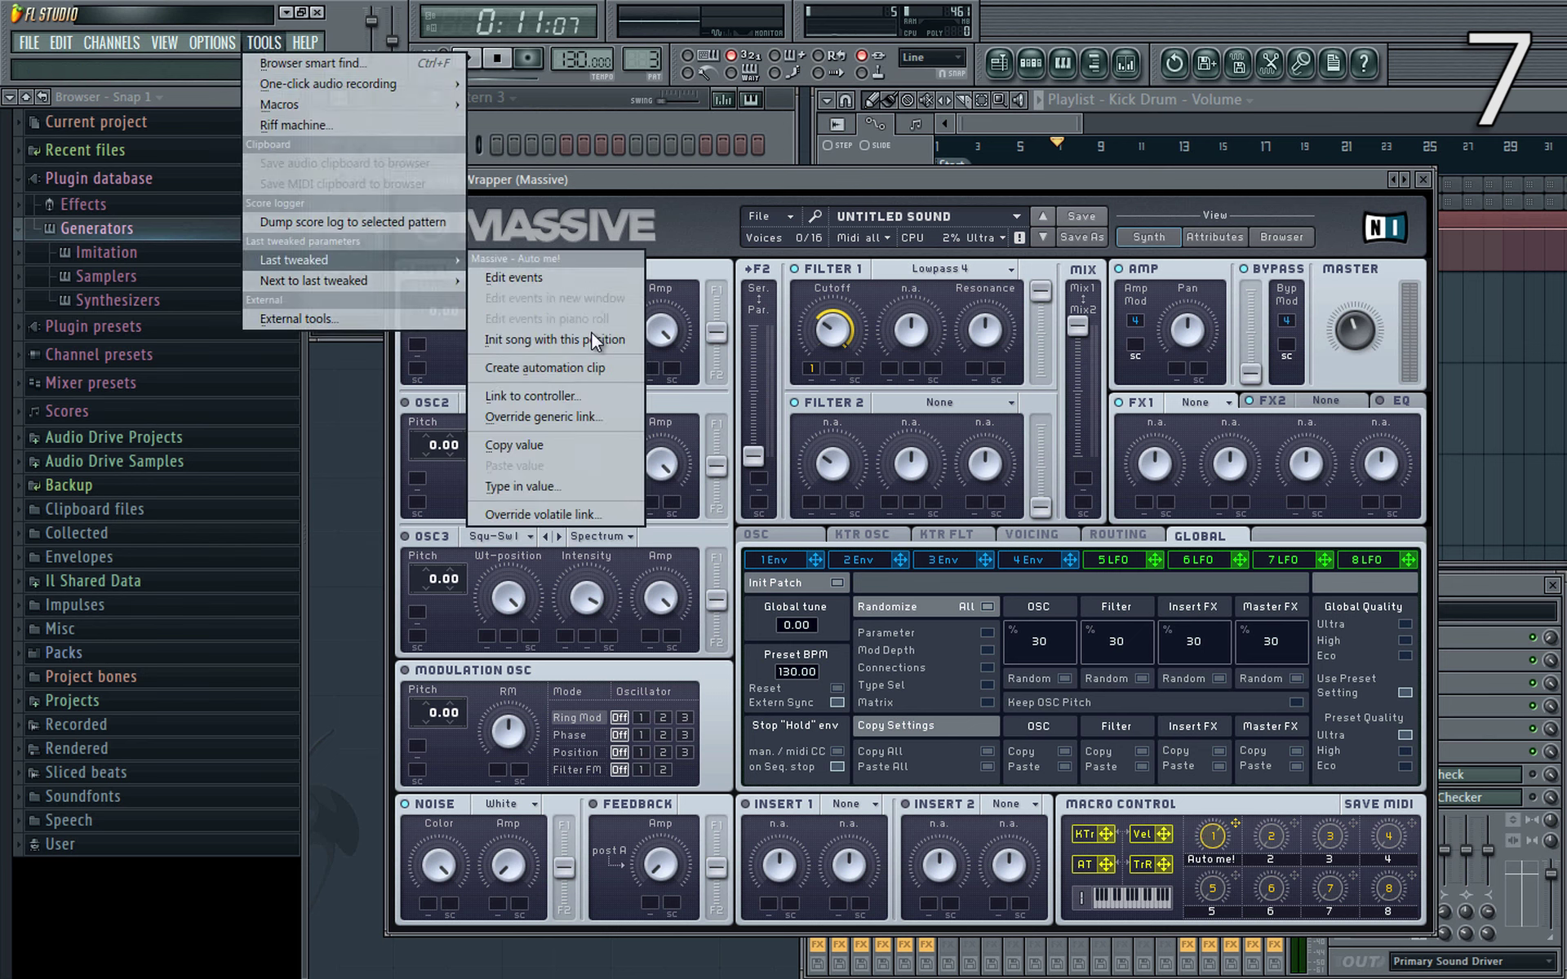
pyautogui.click(539, 368)
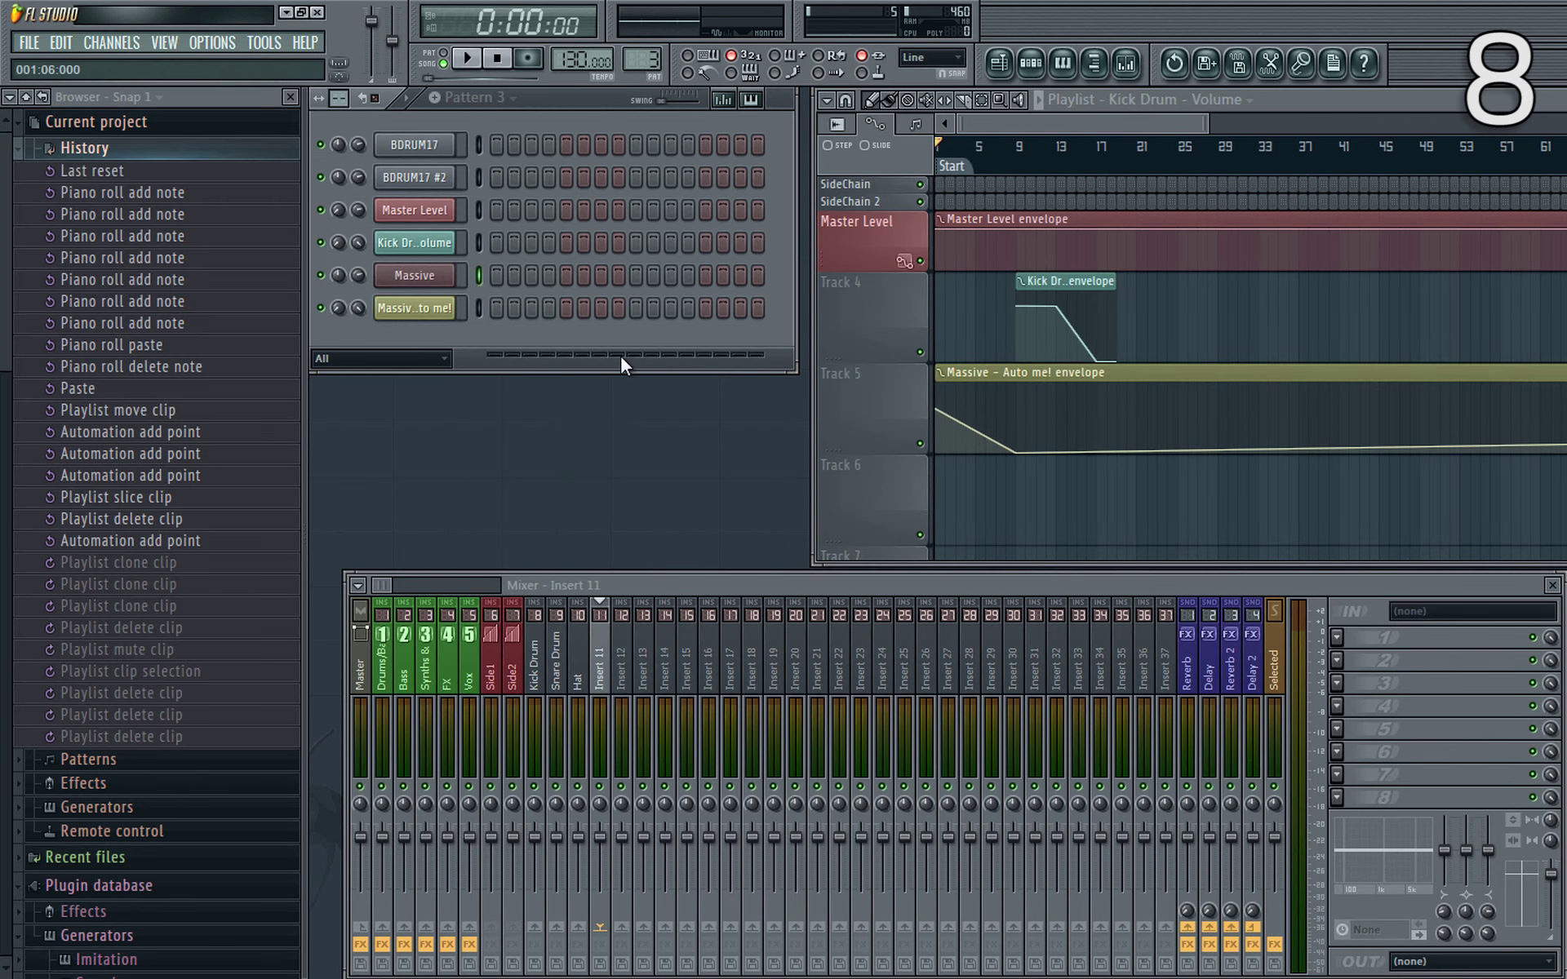
pyautogui.click(854, 384)
pyautogui.press('Escape')
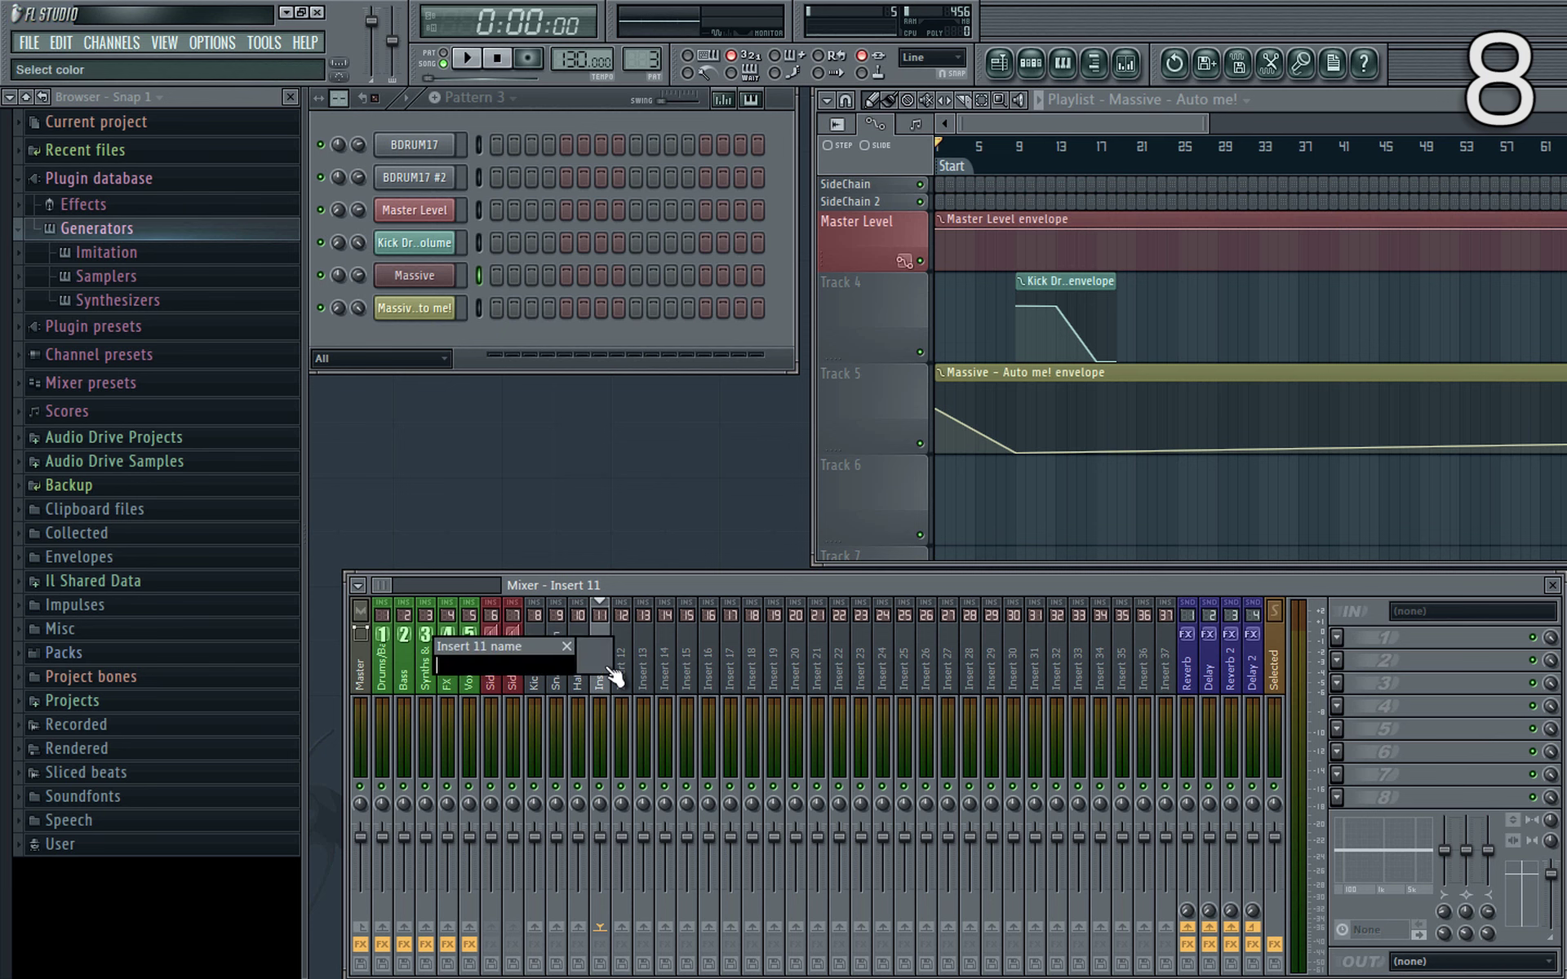
pyautogui.press('Return')
pyautogui.keyDown('shift'); pyautogui.click(450, 281); pyautogui.keyUp('shift')
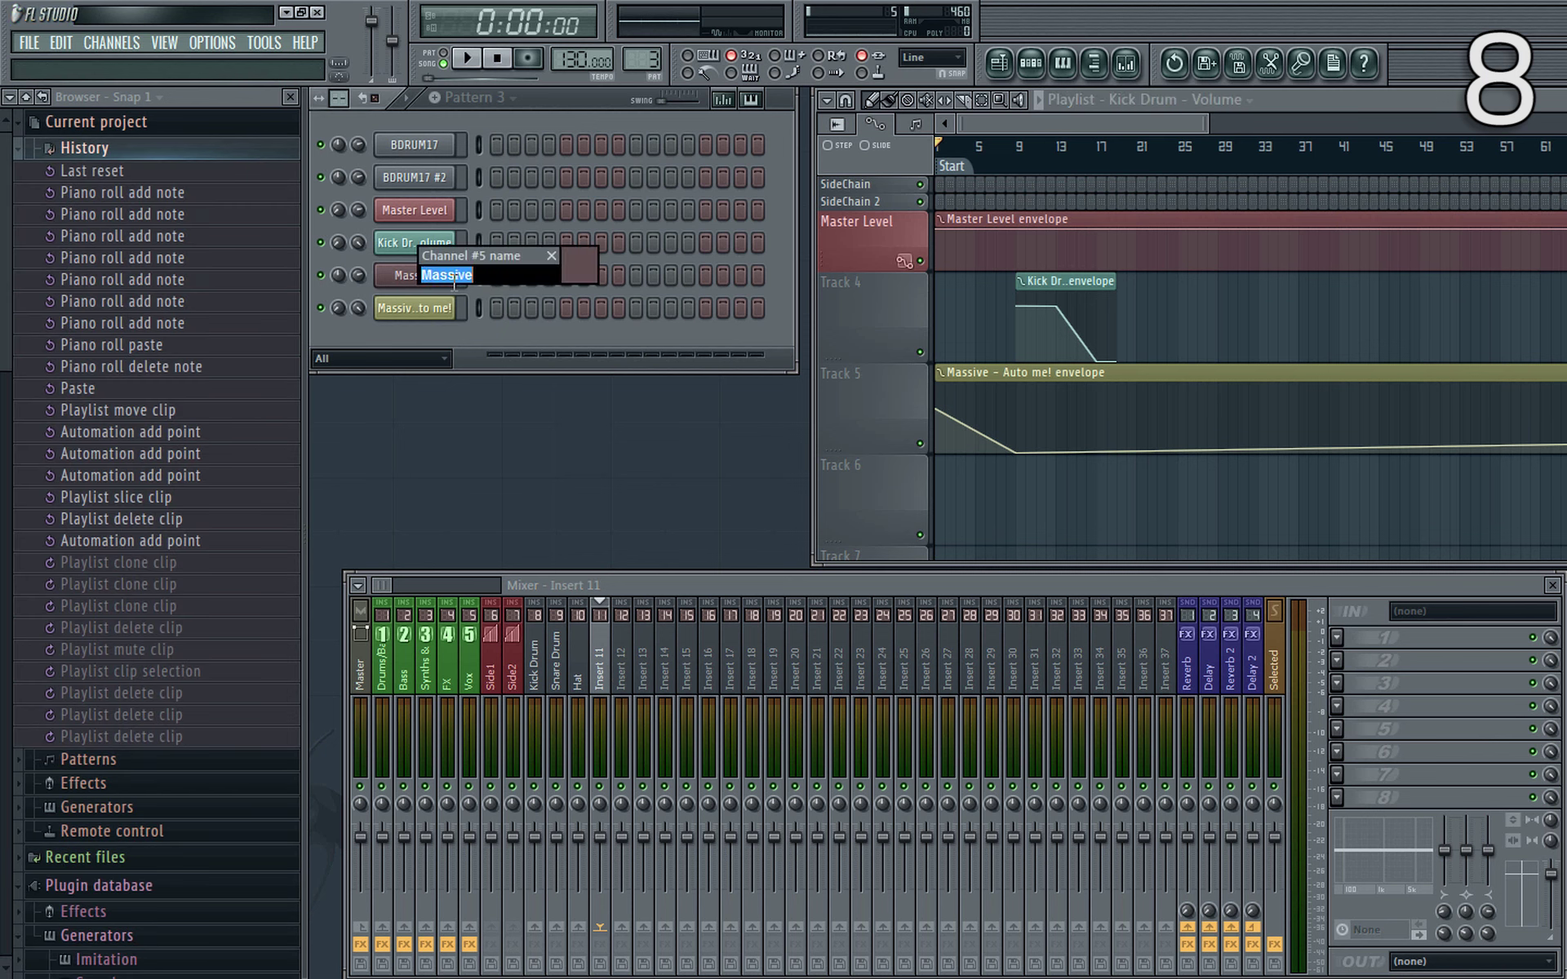
pyautogui.press('Return')
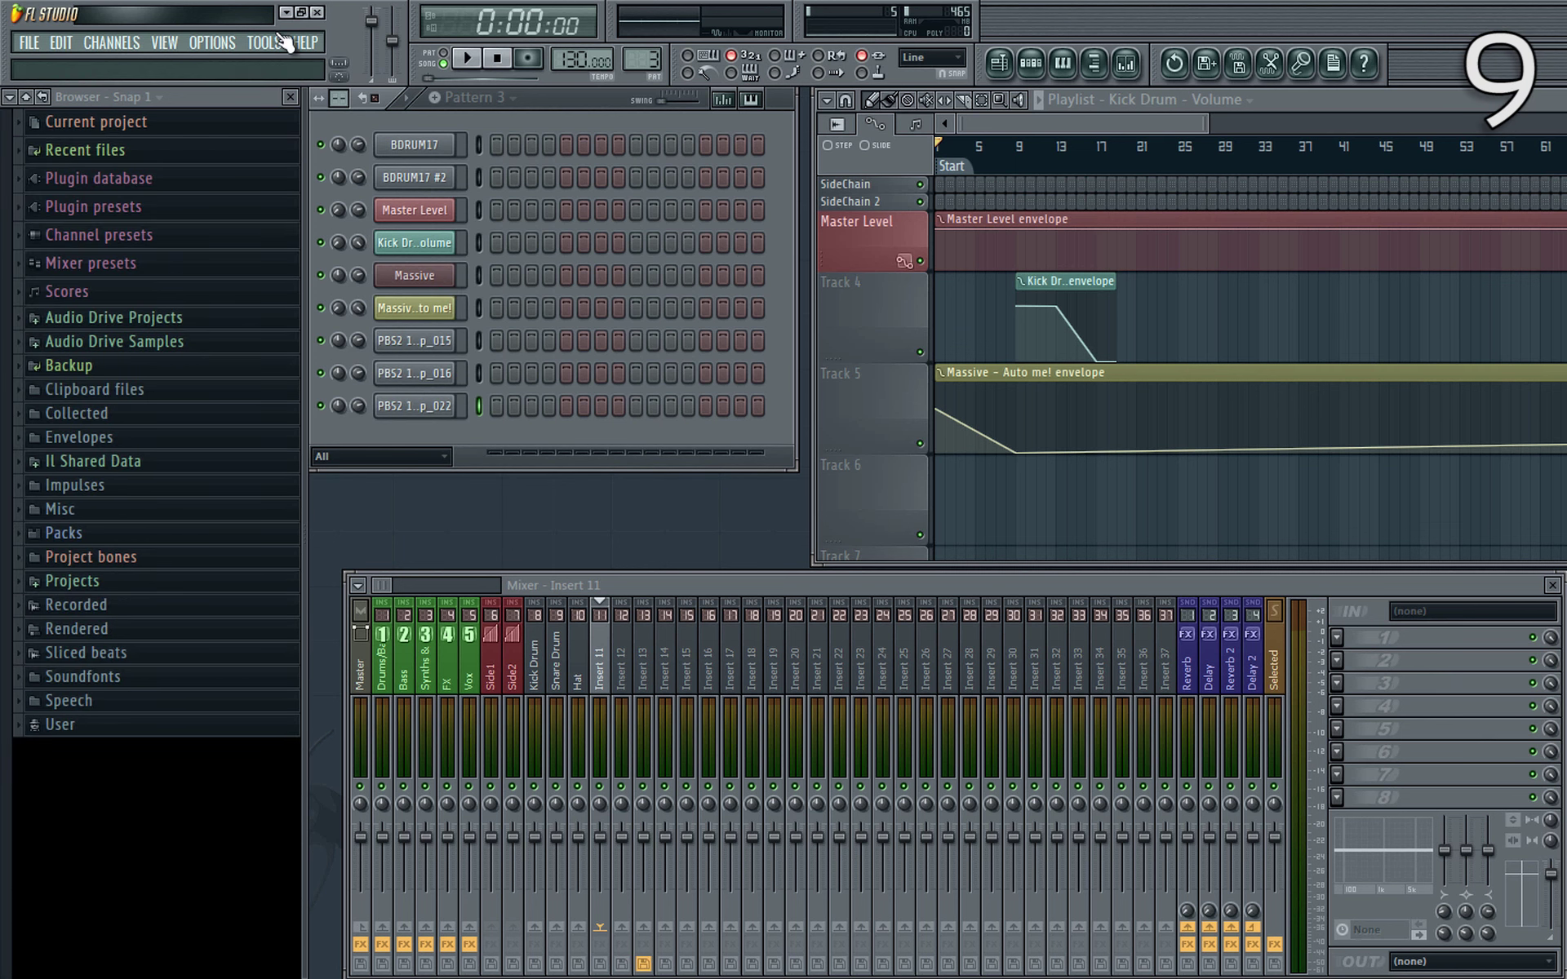
# - Select Massive and the three PBS2 channels via Tools > Macros > Select unused channels, then delete them
pyautogui.click(276, 43)
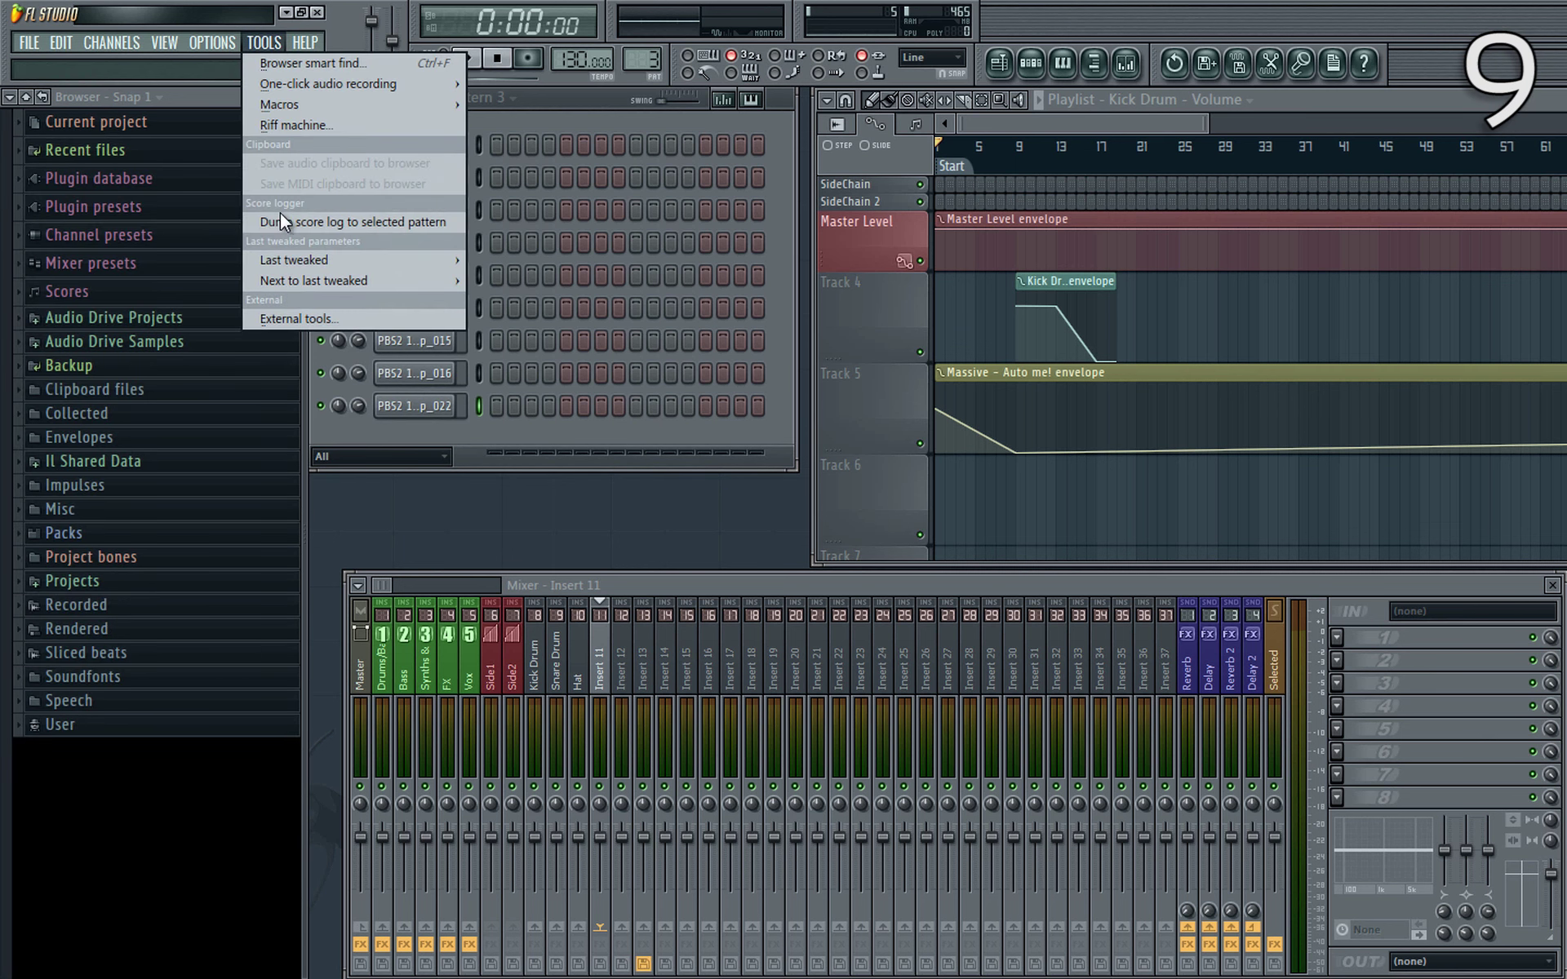
pyautogui.moveTo(334, 108)
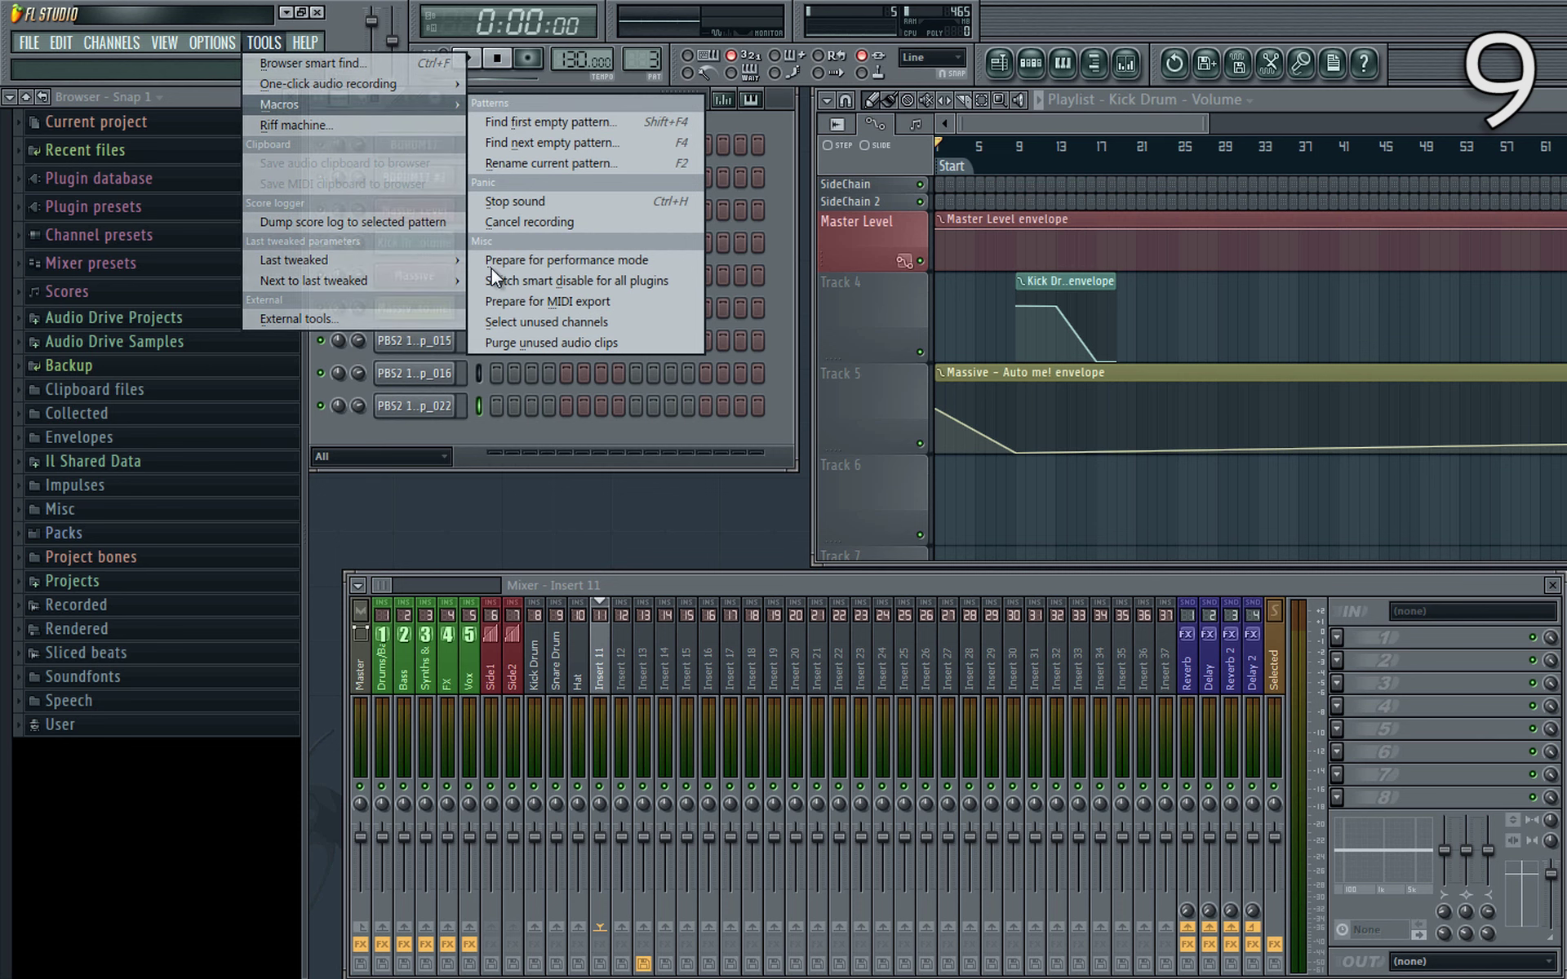
pyautogui.click(619, 322)
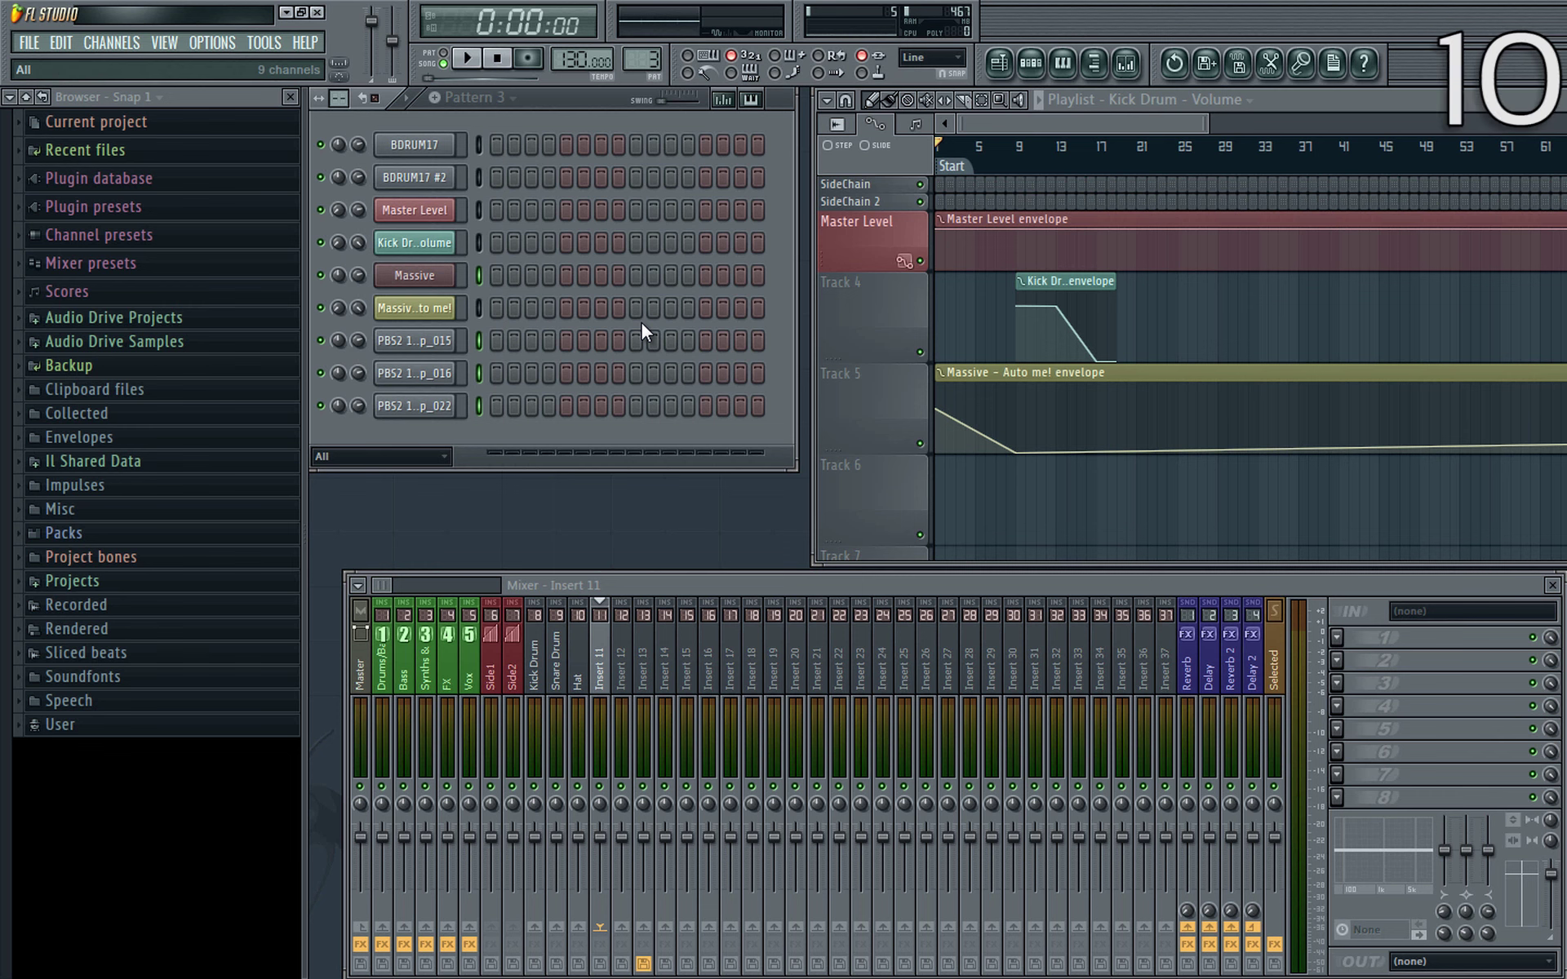
pyautogui.hotkey('alt', 'Delete')
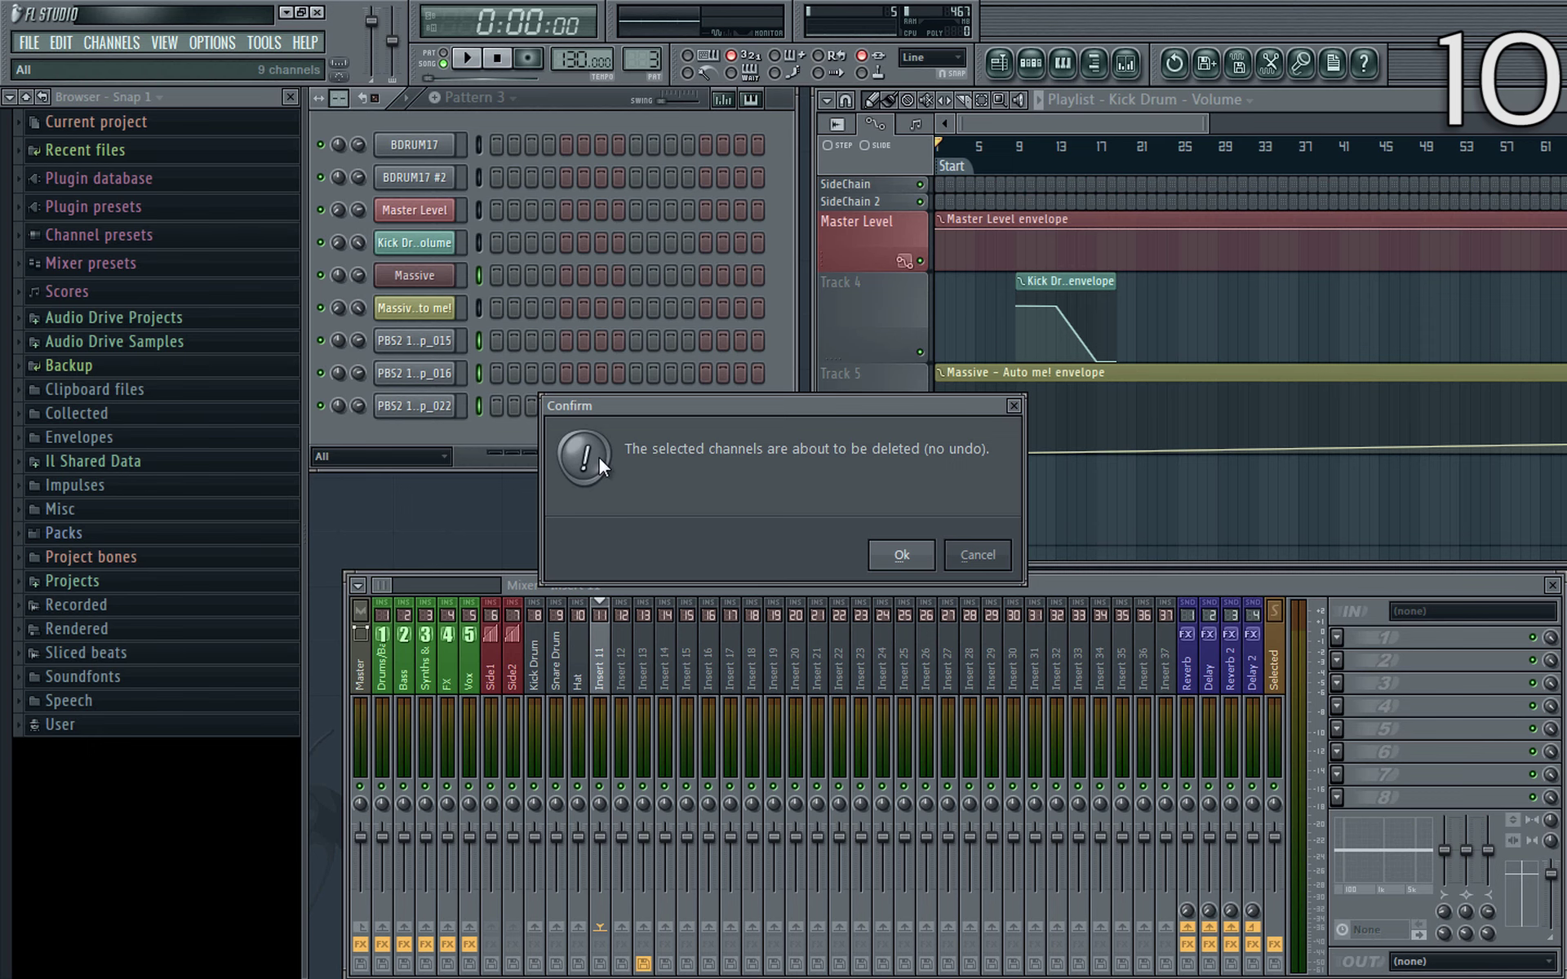
# - Confirm deleting the four unused channels in the Confirm dialog
pyautogui.click(901, 555)
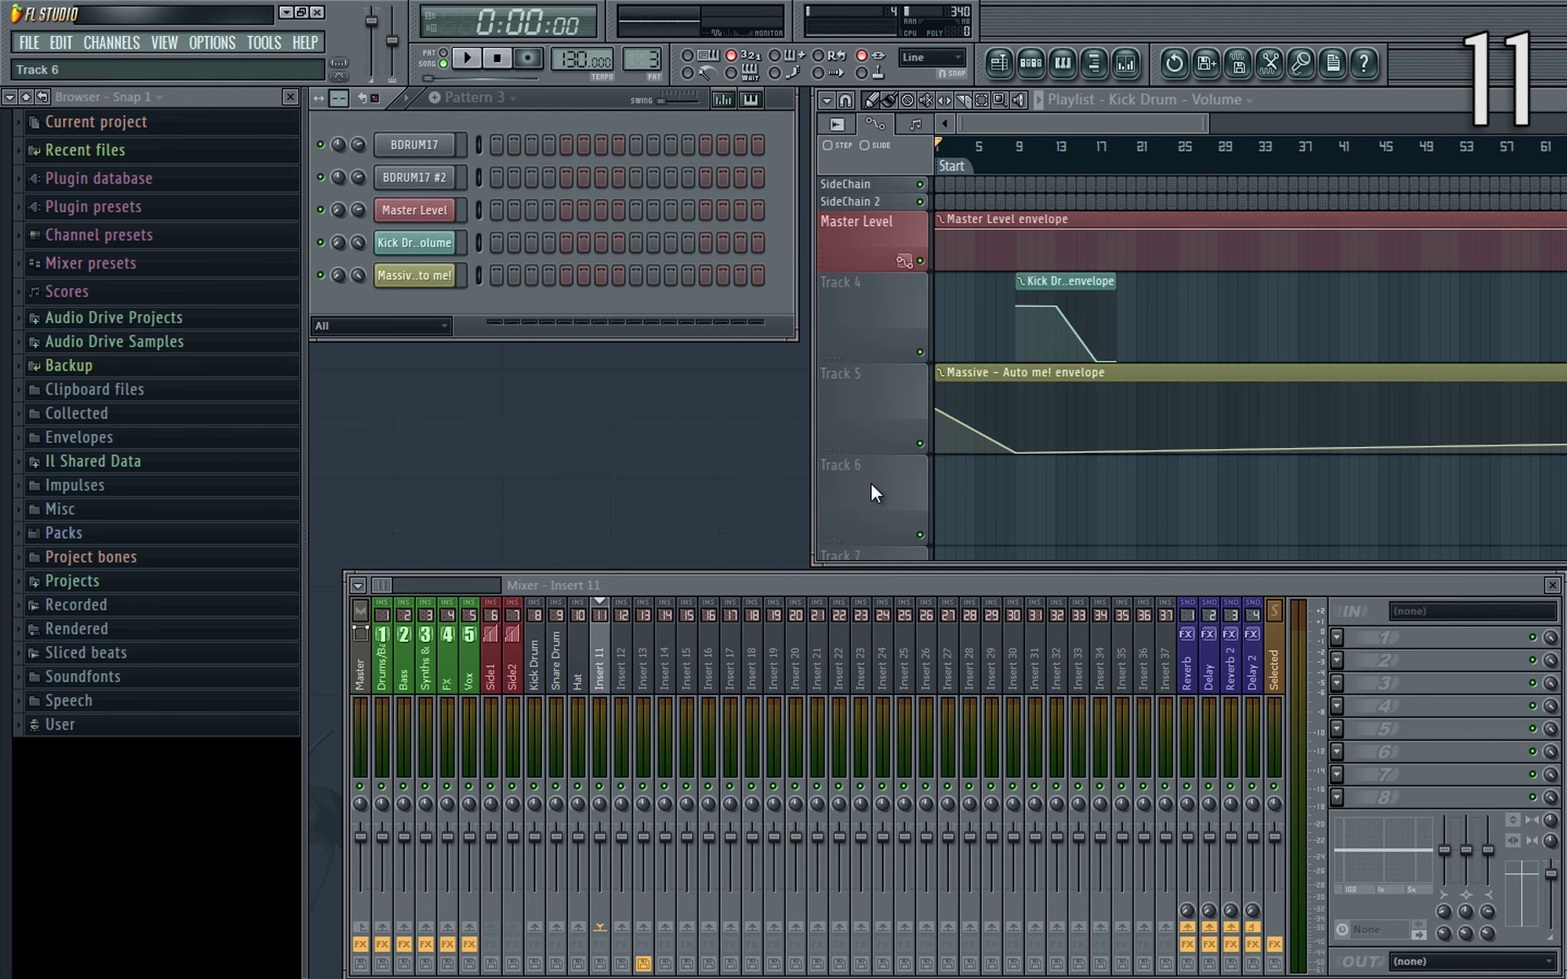
pyautogui.click(202, 46)
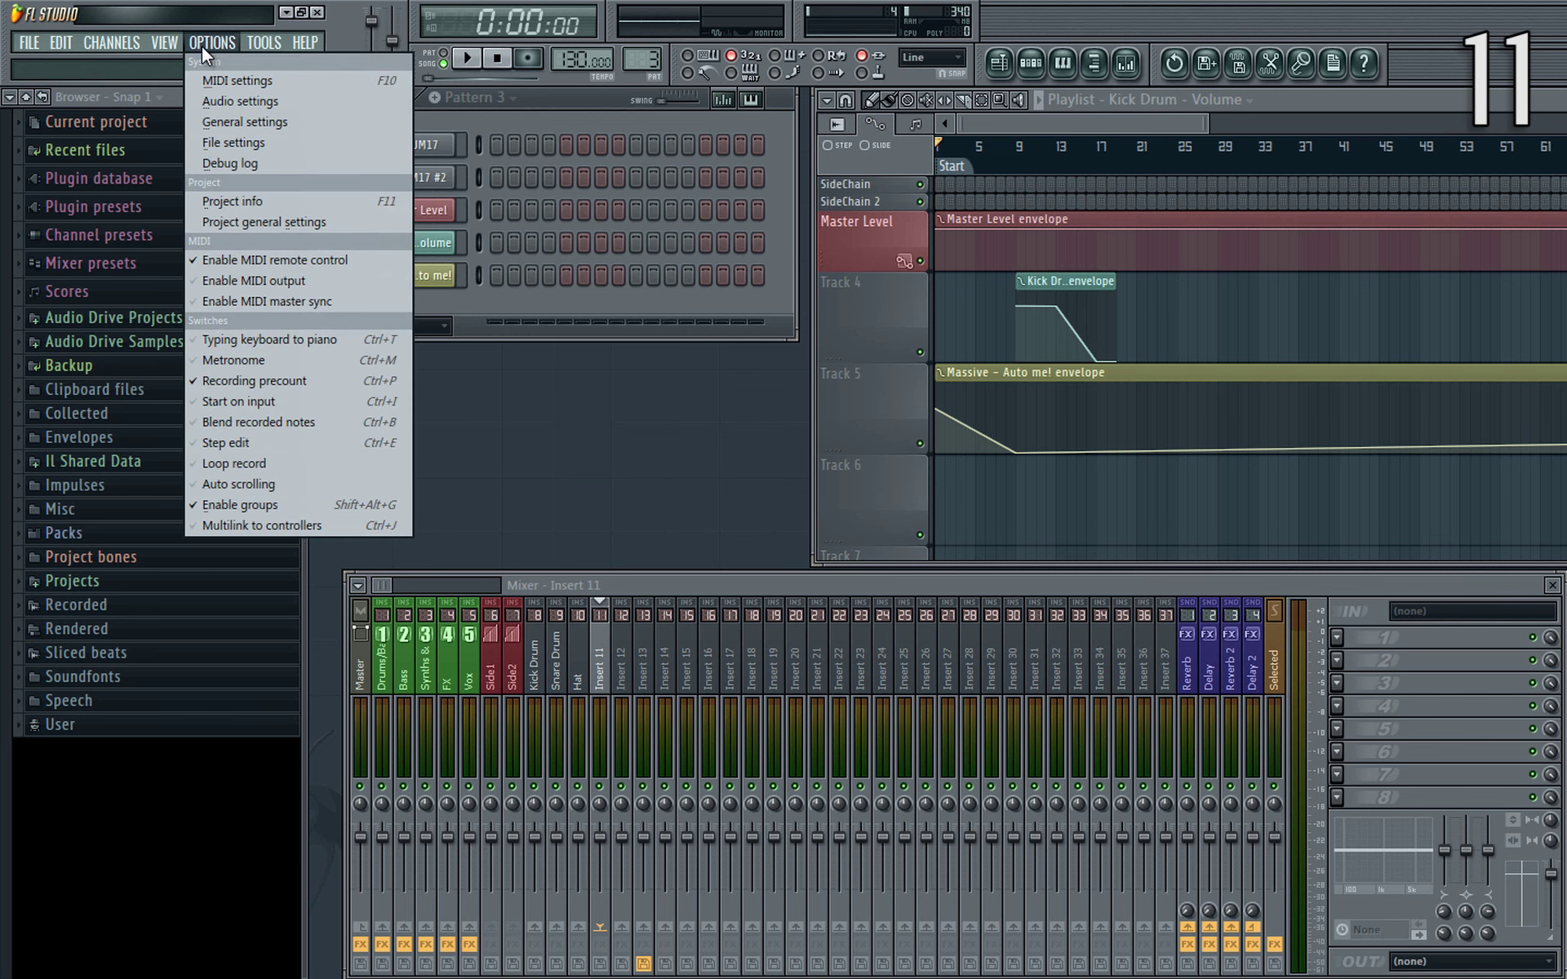
# - Set File settings autosave to Frequently (every 5min & before risky operations), then close Settings
pyautogui.click(241, 140)
pyautogui.click(688, 537)
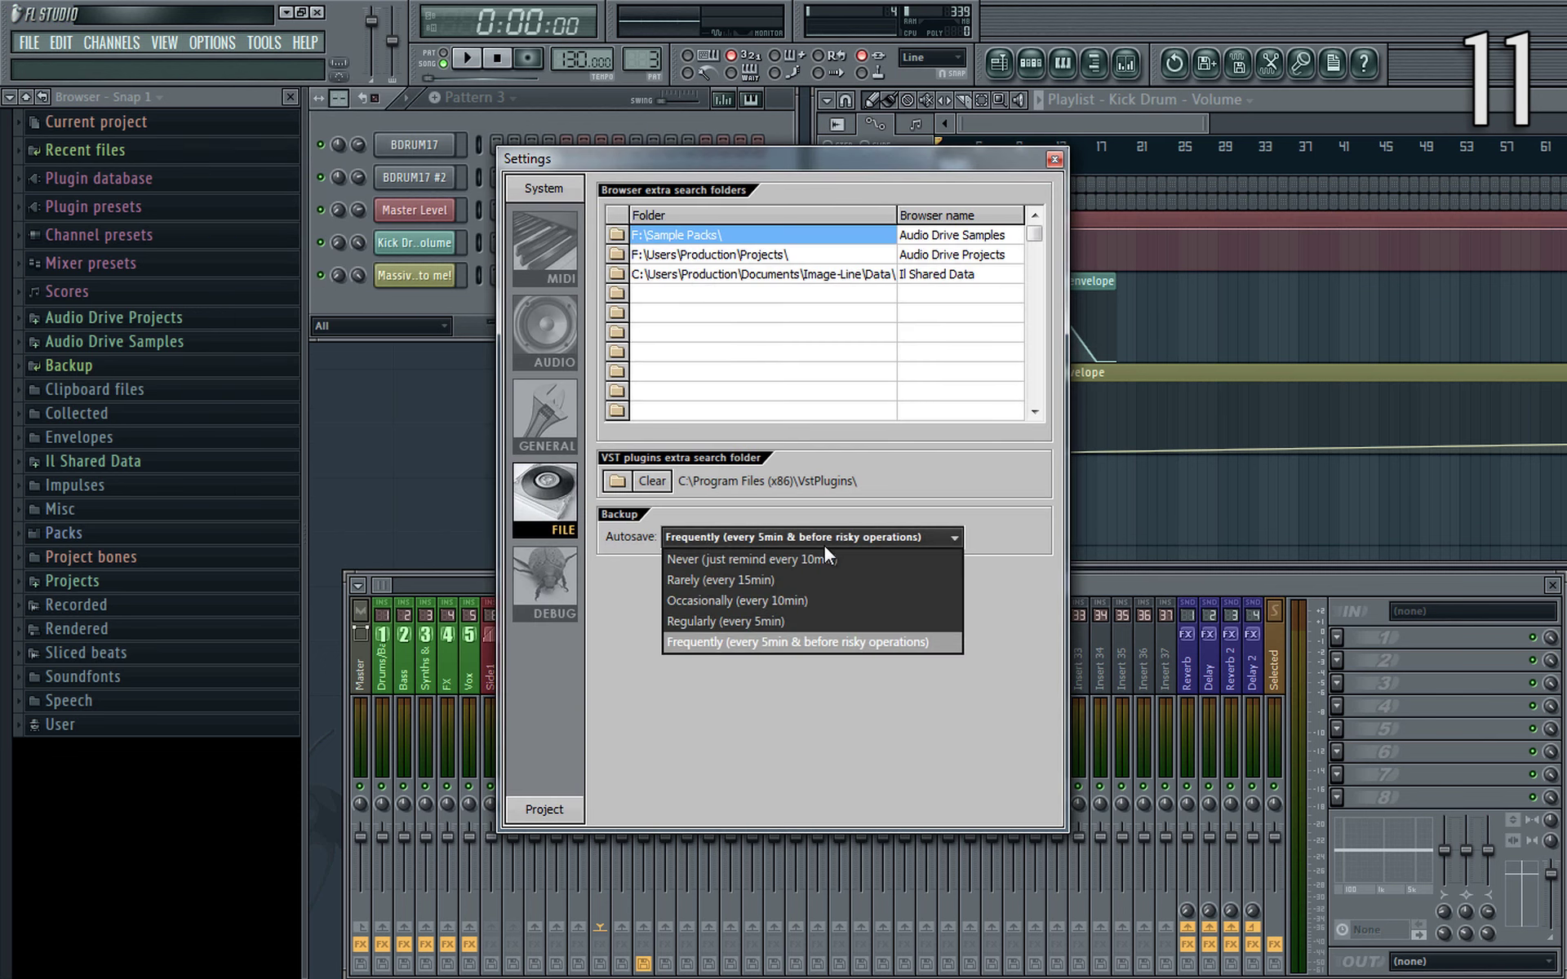
pyautogui.click(694, 647)
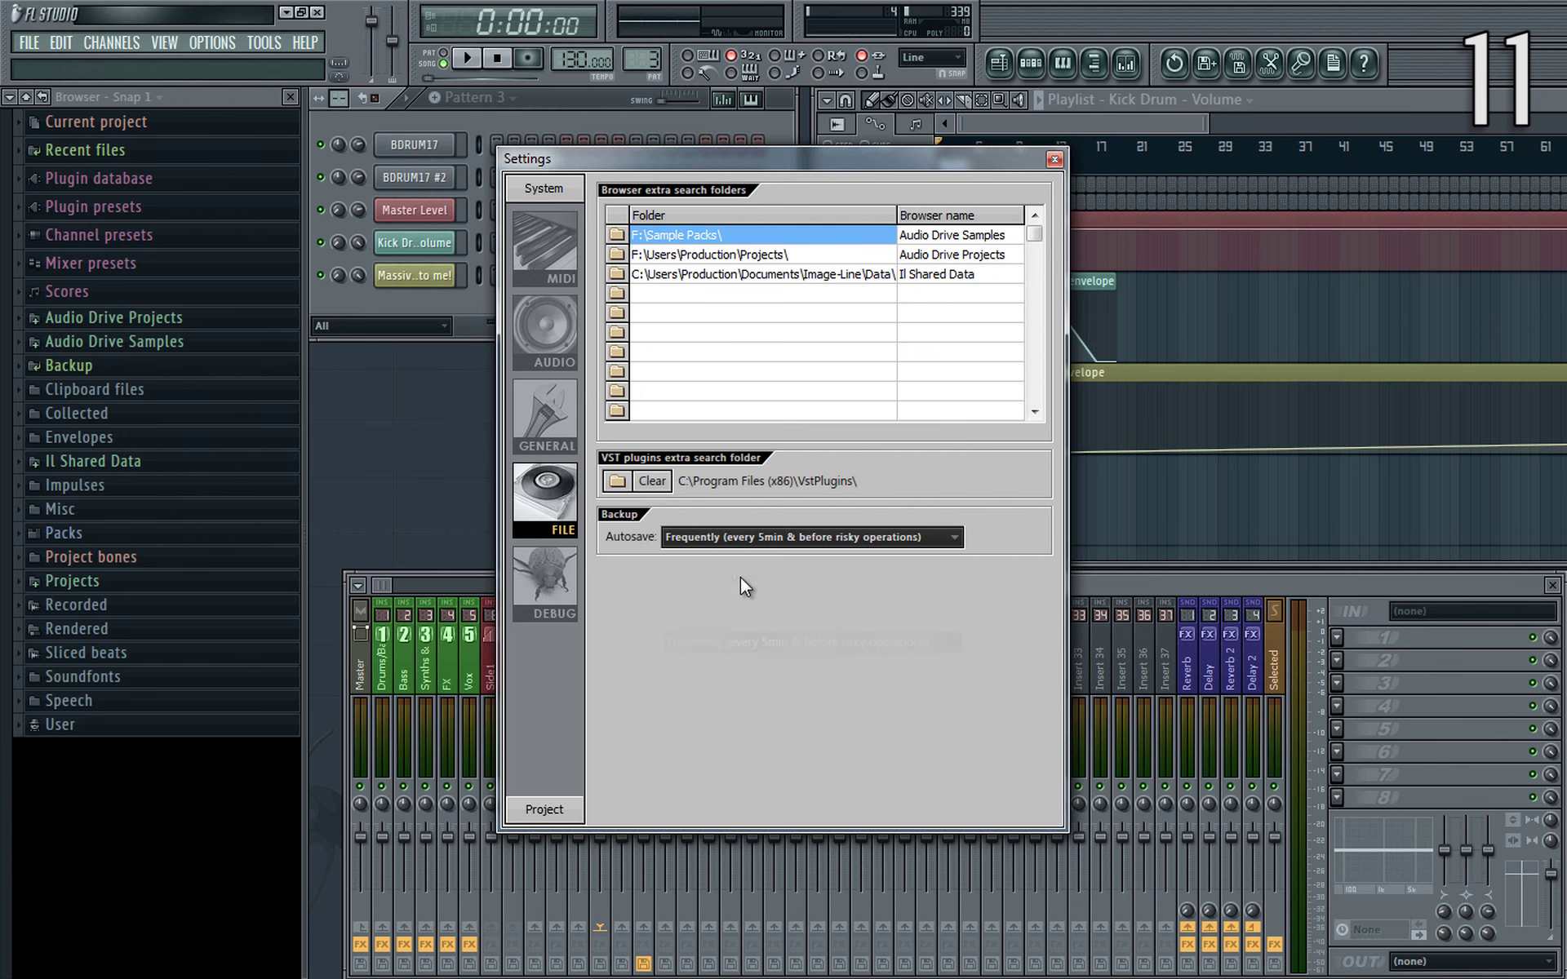
pyautogui.click(1054, 160)
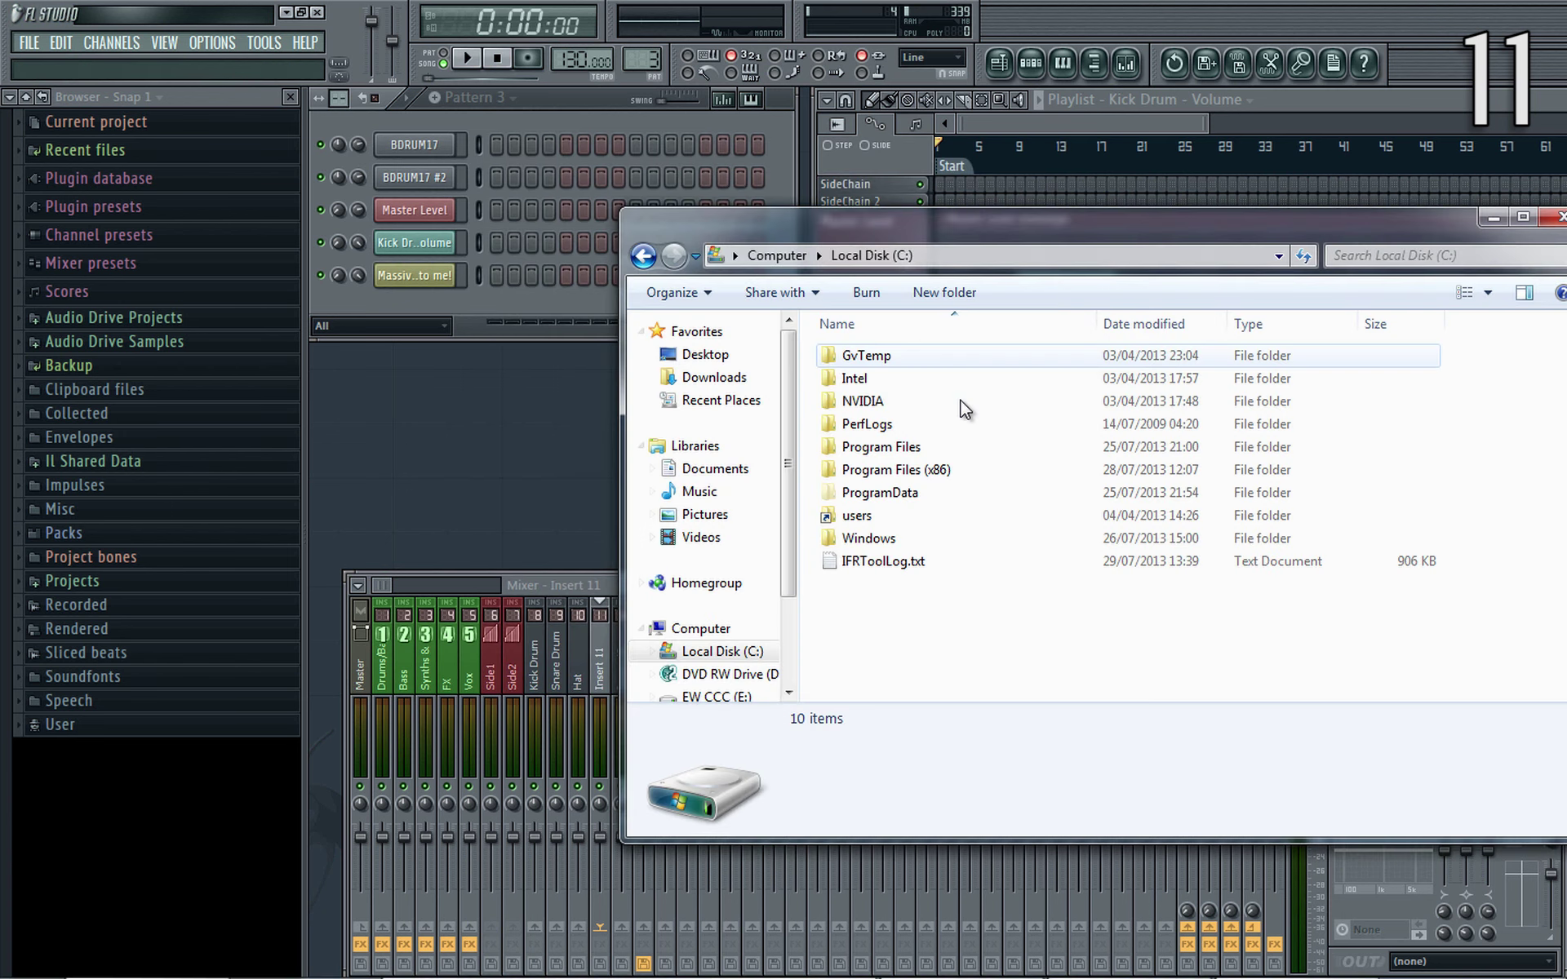
pyautogui.doubleClick(953, 469)
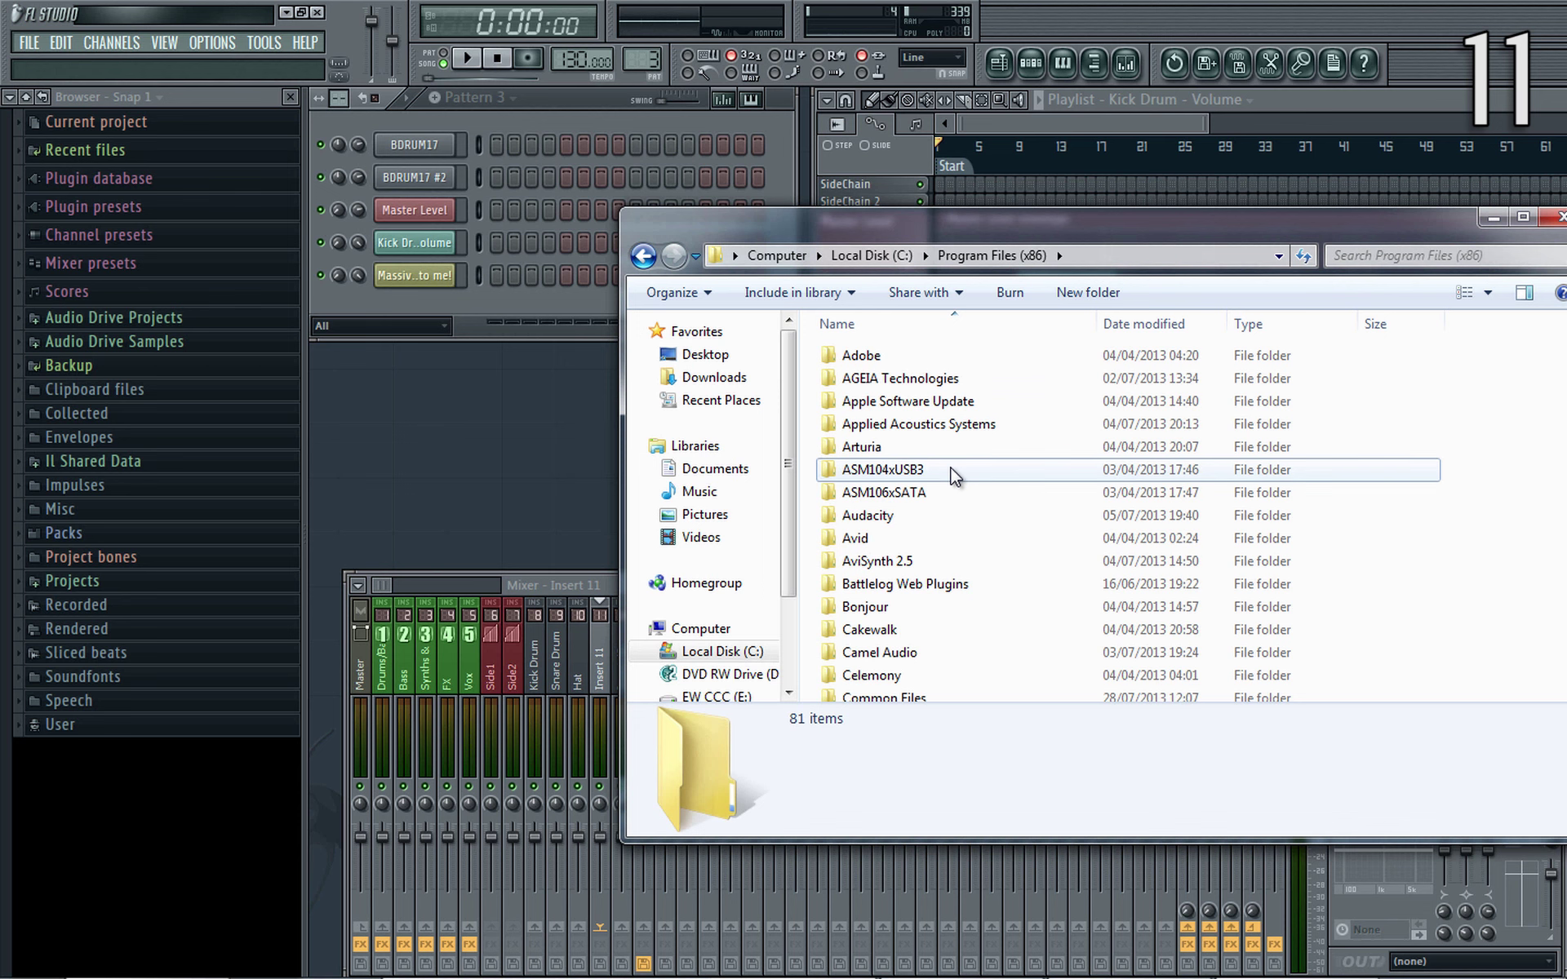
# - Browse to Image-Line\FL Studio 11\Data\Backup and load an autosaved .flp backup into FL Studio
pyautogui.press('i')
pyautogui.doubleClick(939, 417)
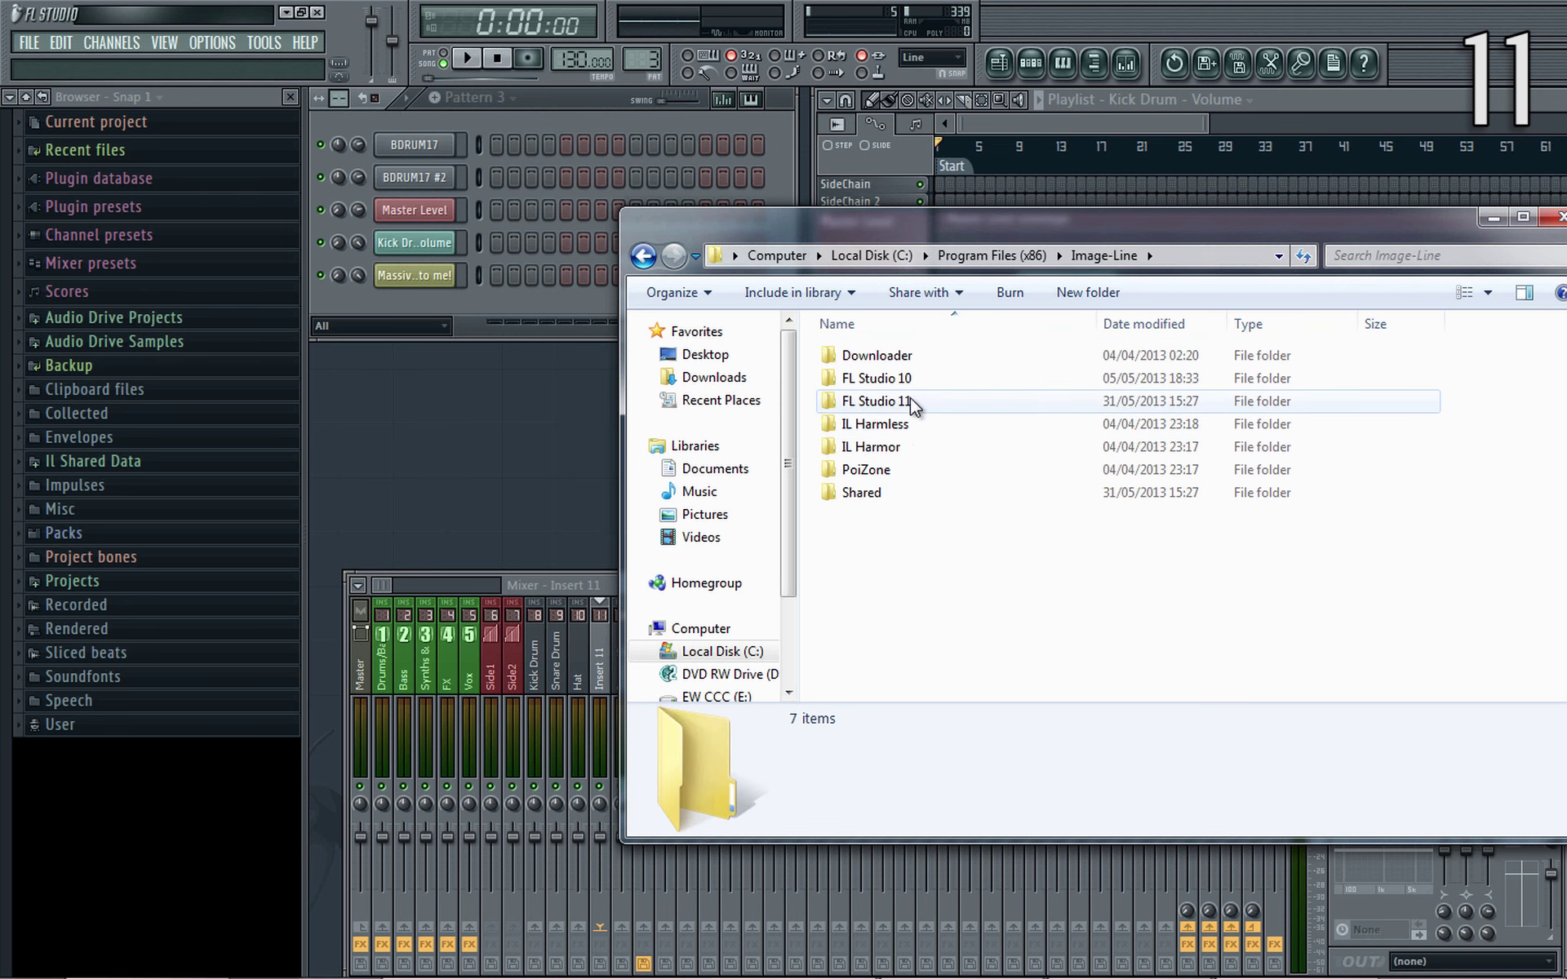
pyautogui.doubleClick(921, 402)
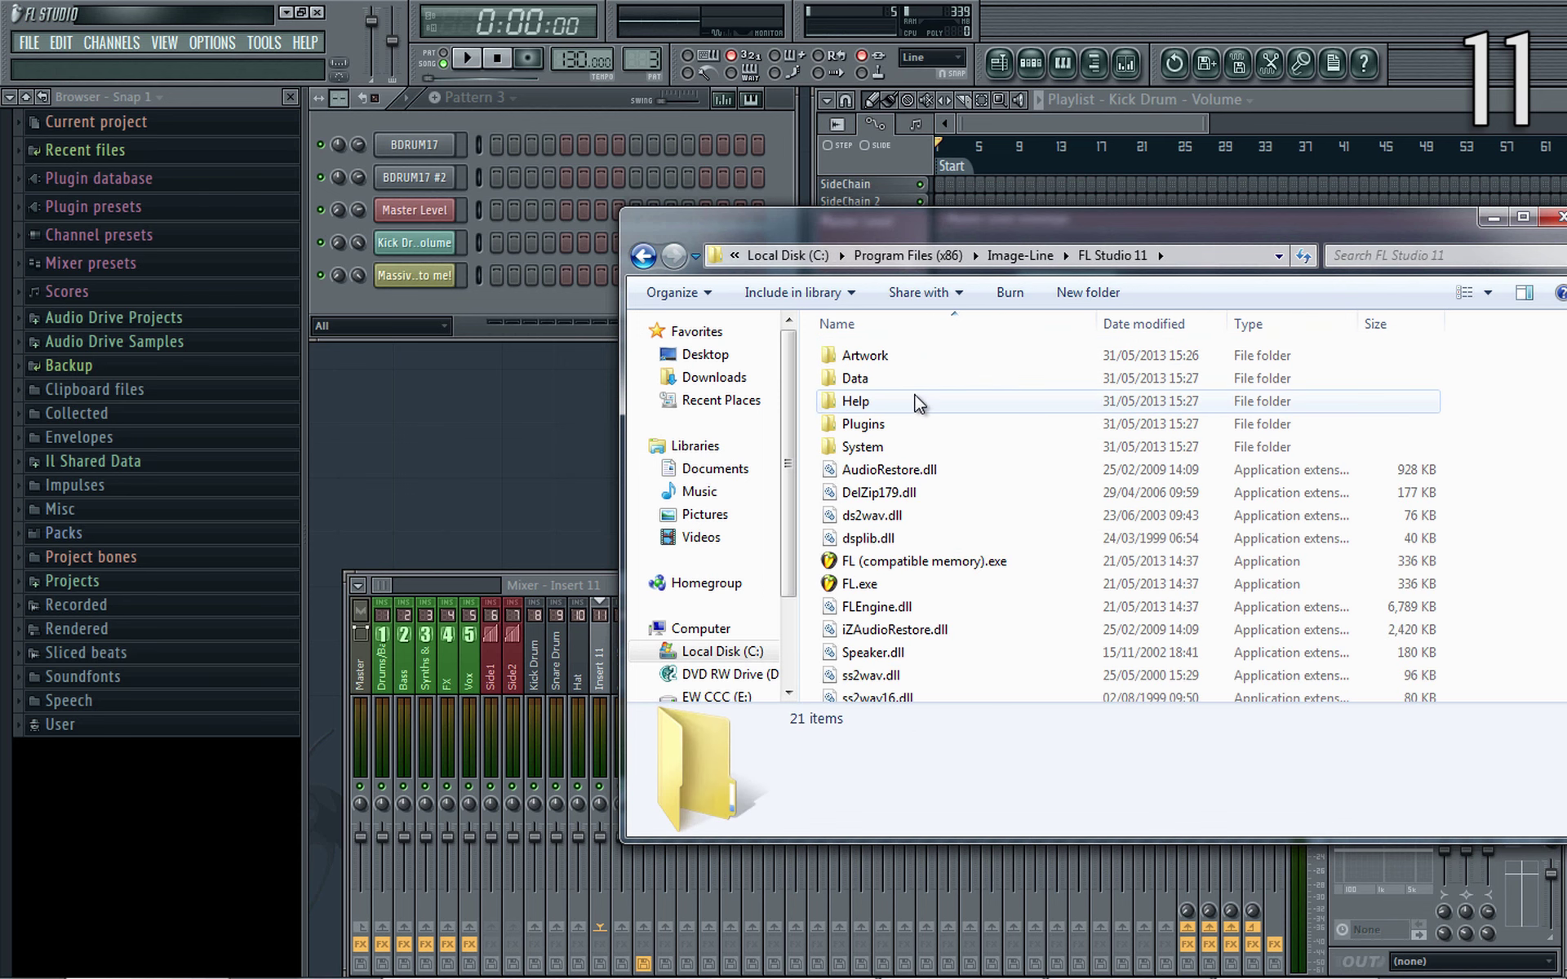
pyautogui.doubleClick(918, 377)
pyautogui.doubleClick(851, 355)
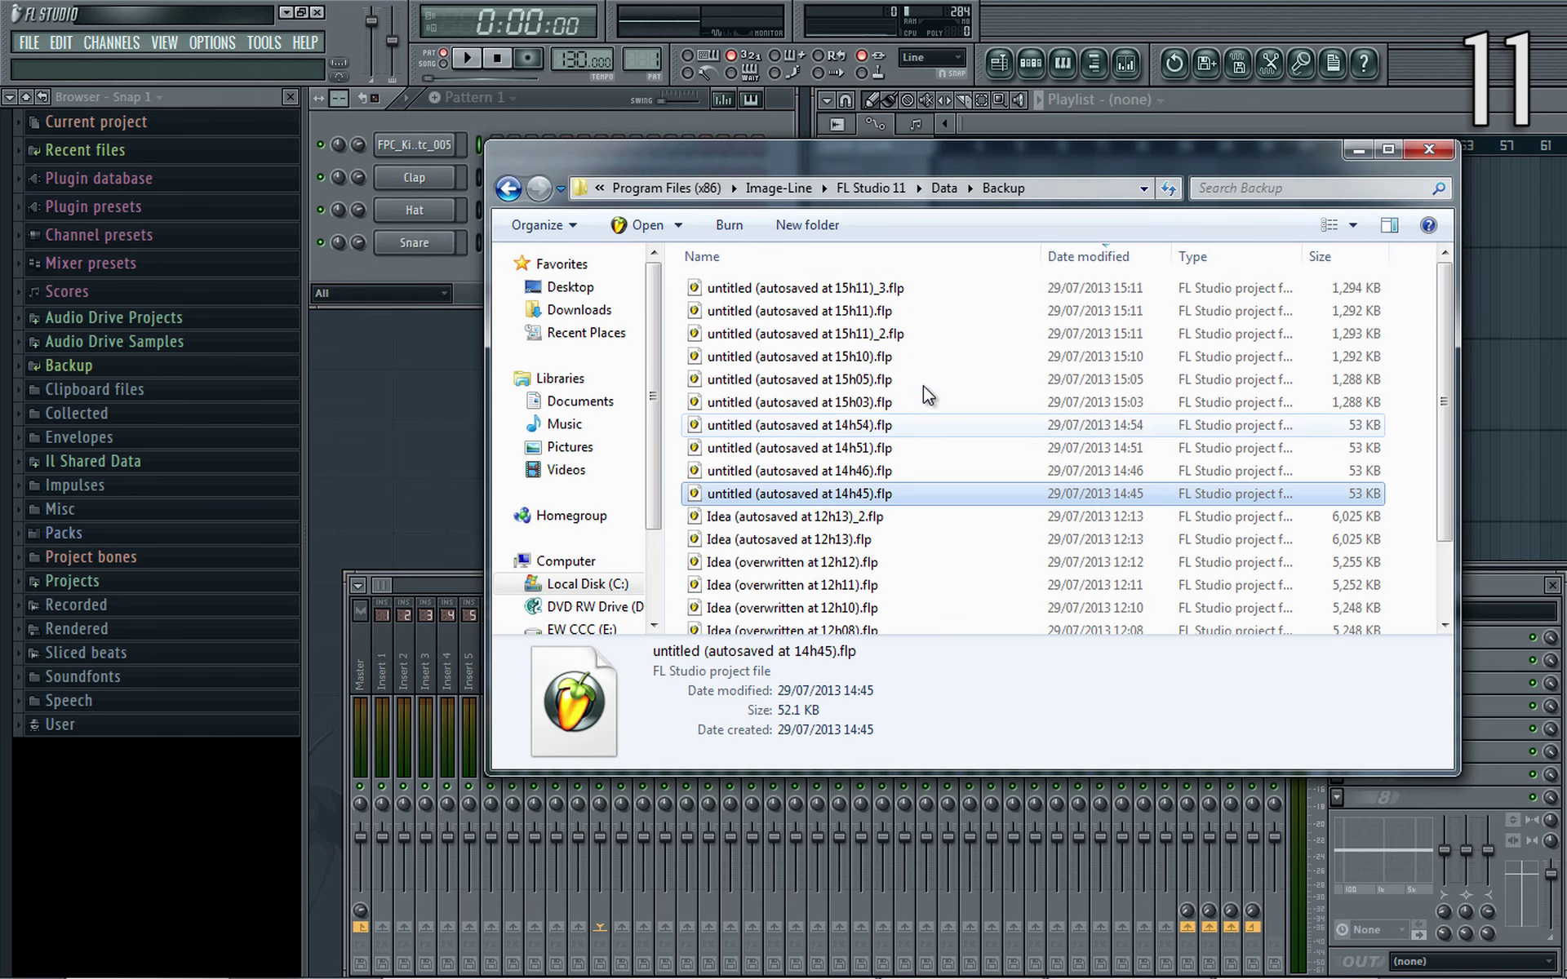
pyautogui.doubleClick(923, 361)
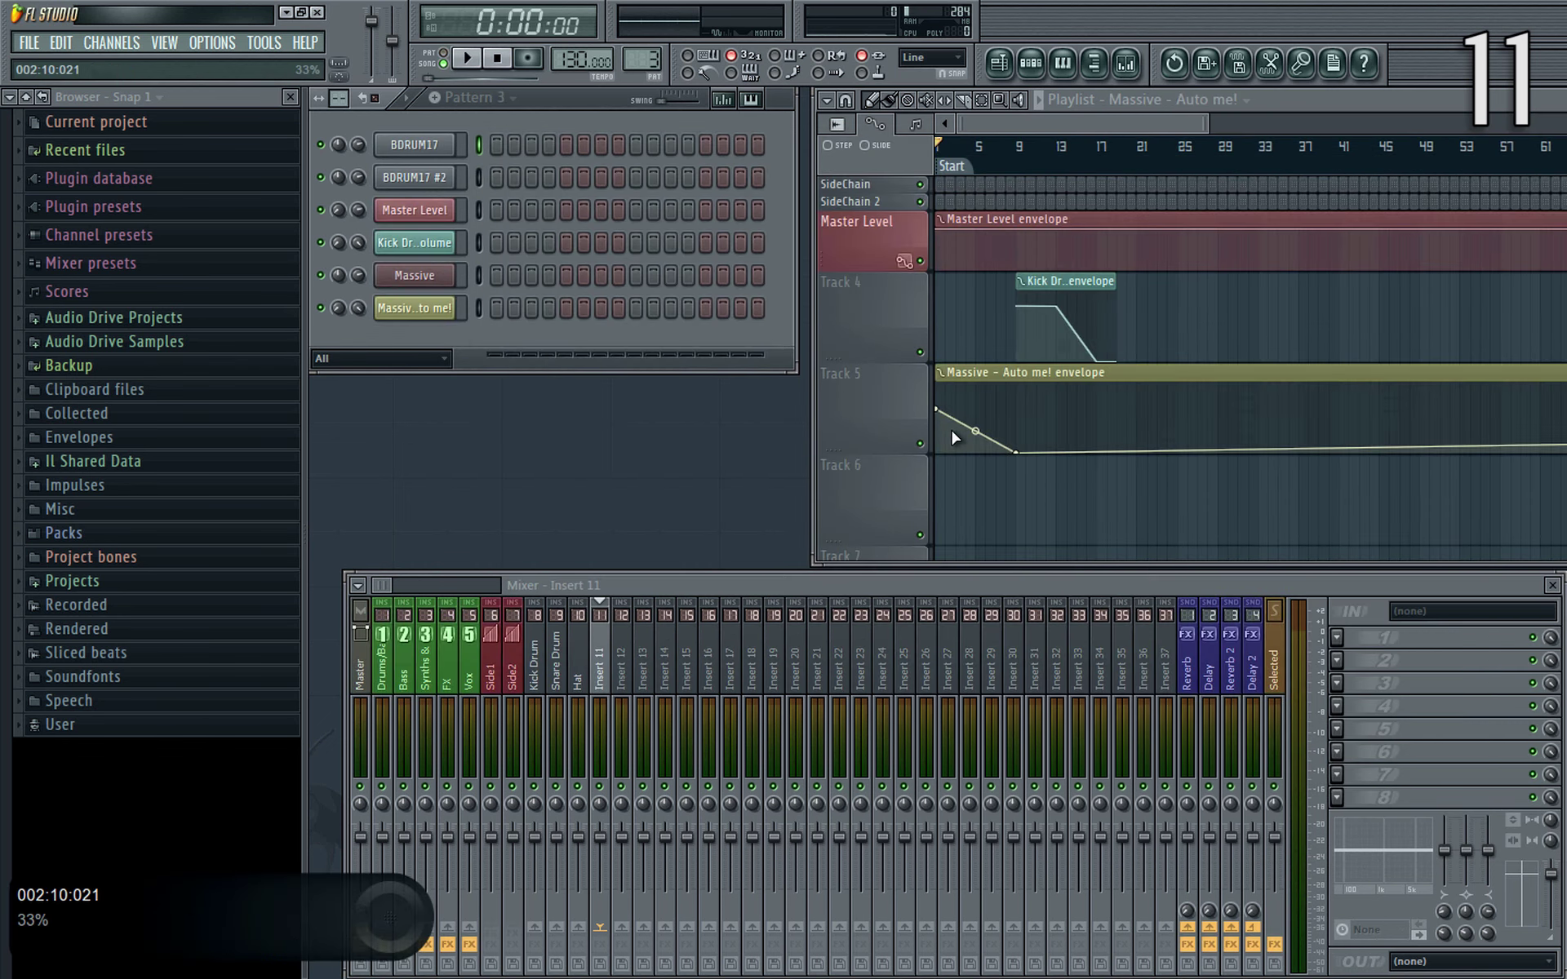